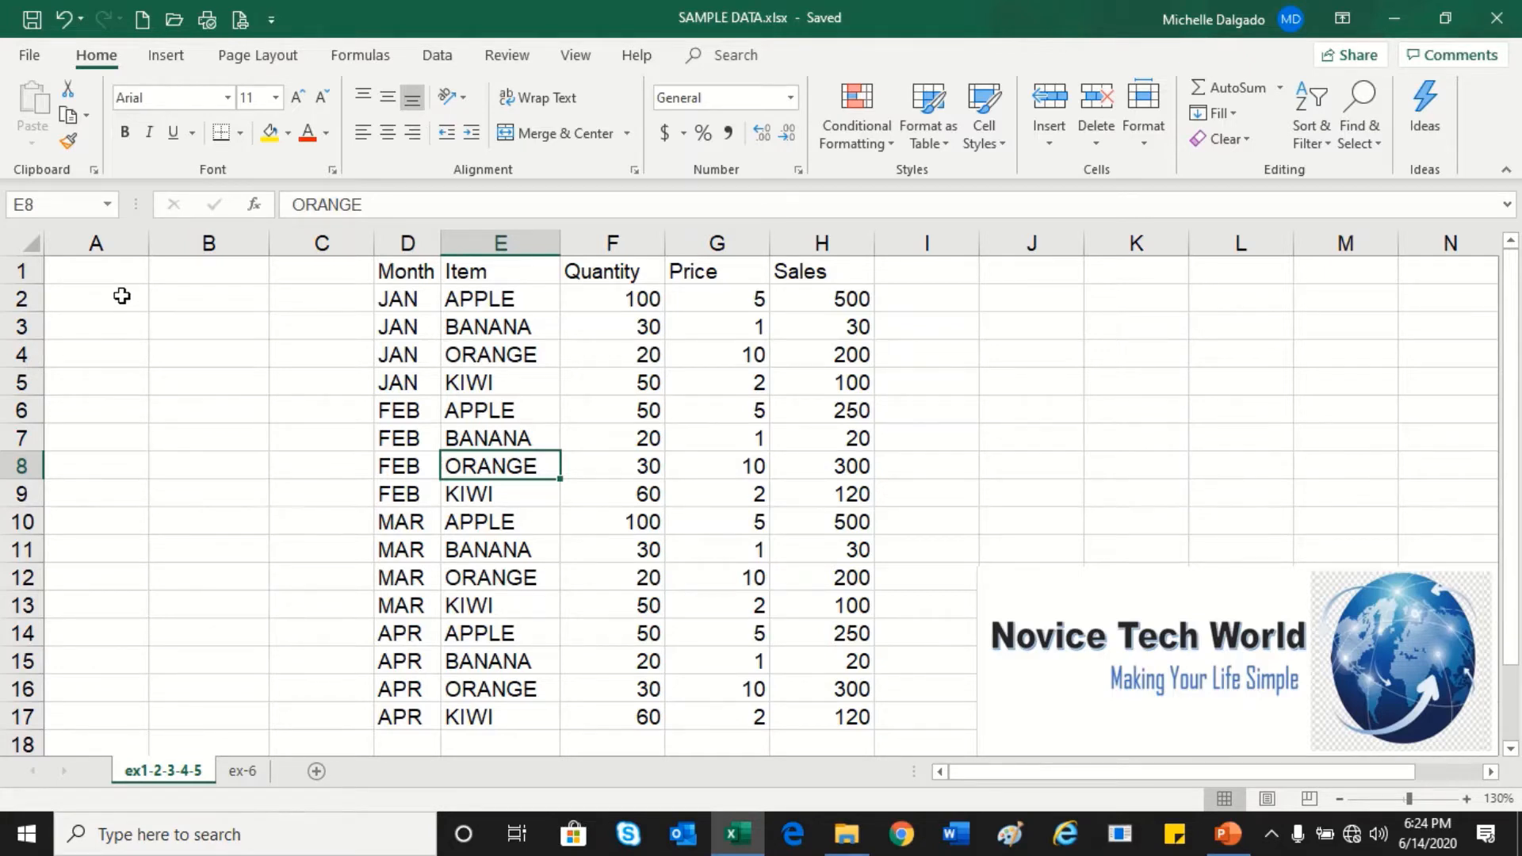
# Move the active cell one column at a time from A2 across row 2 to C2 and back to A2
pyautogui.click(119, 293)
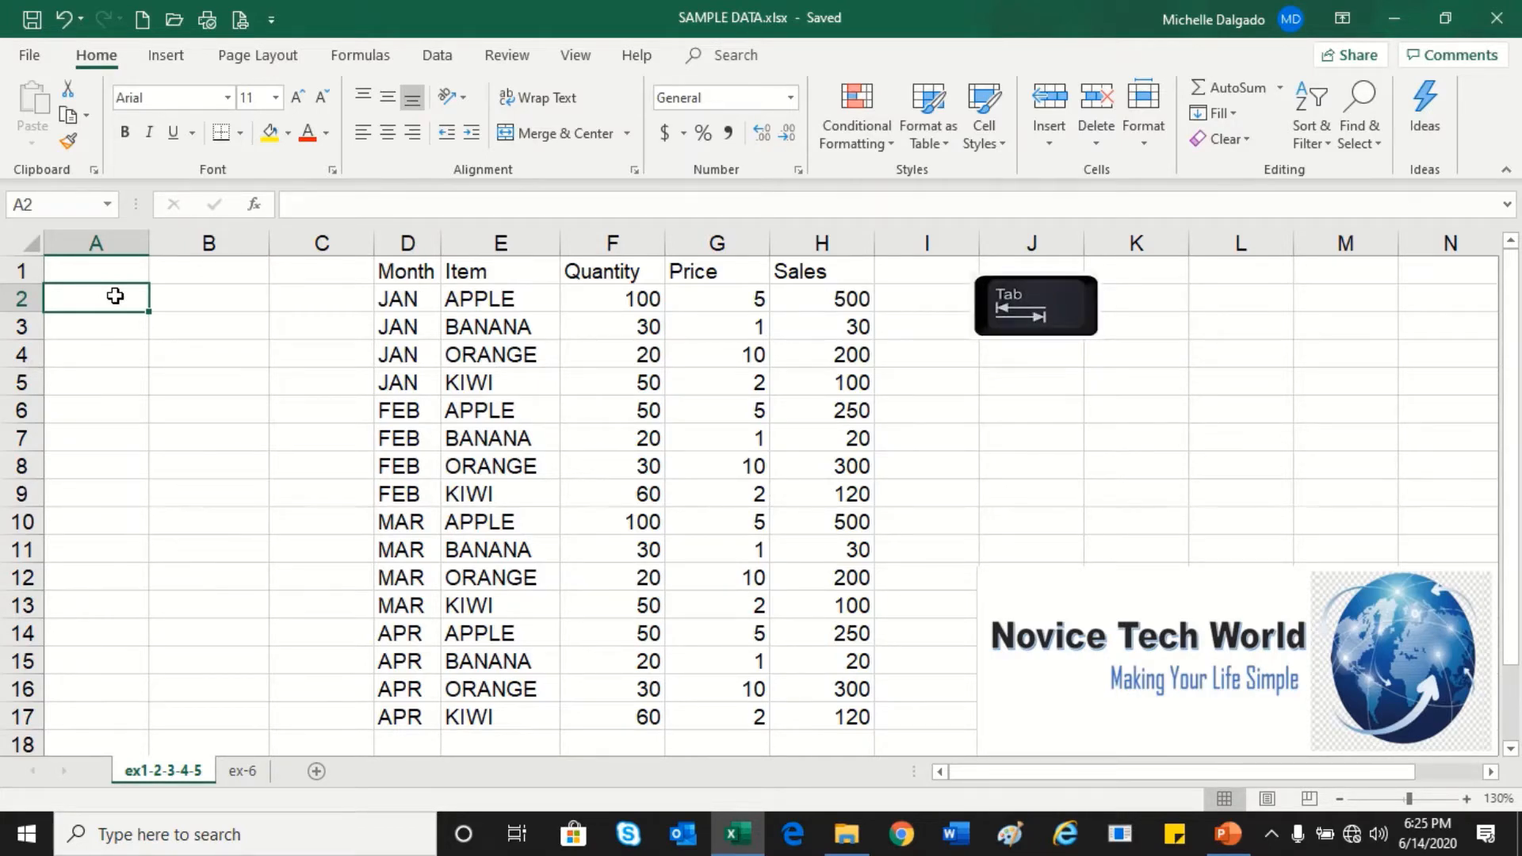
pyautogui.press('Tab')
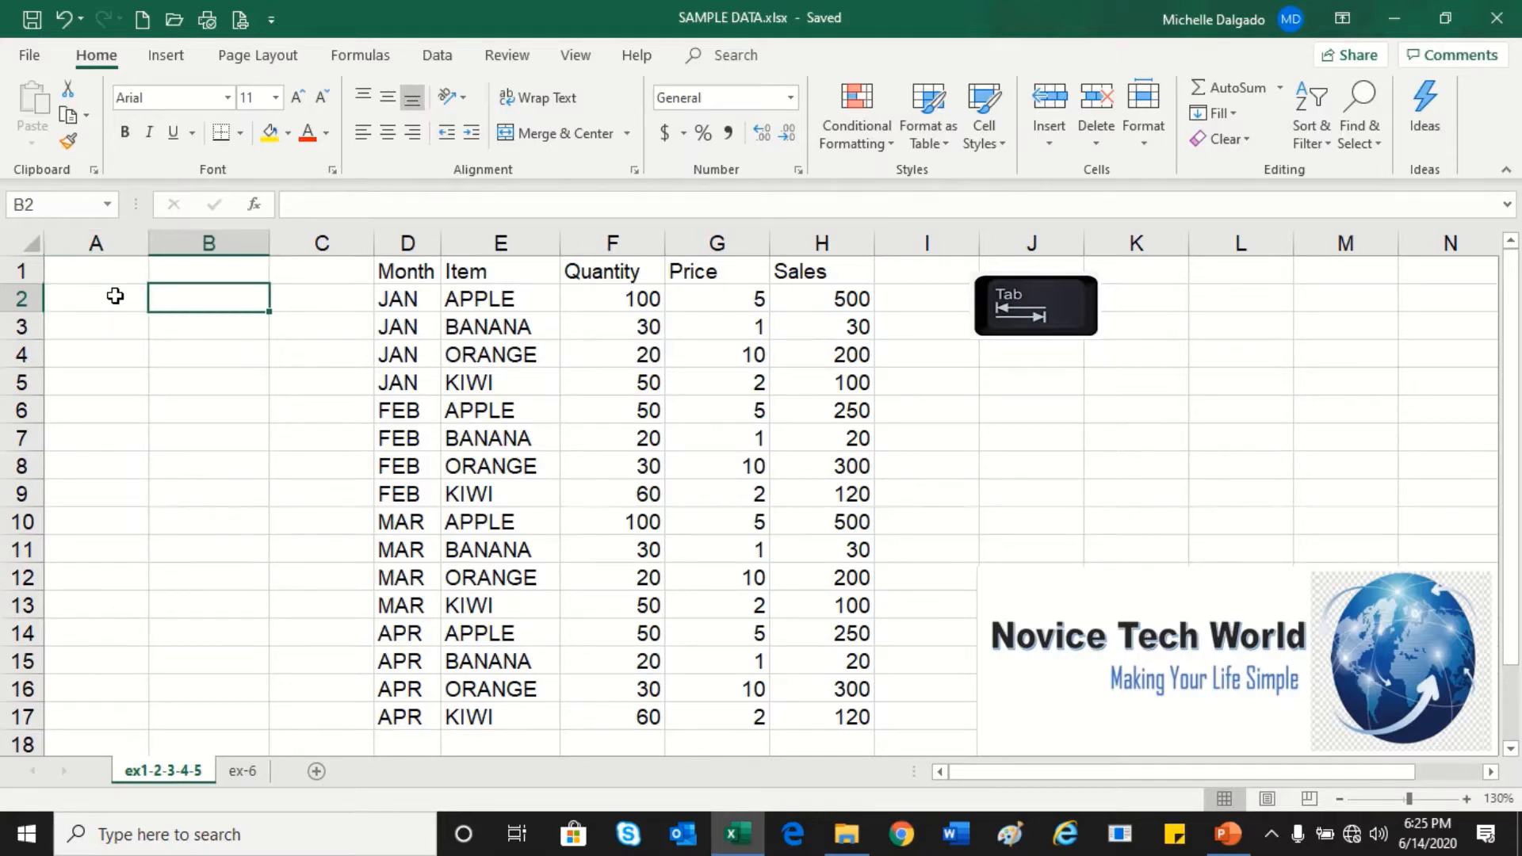
pyautogui.press('Tab')
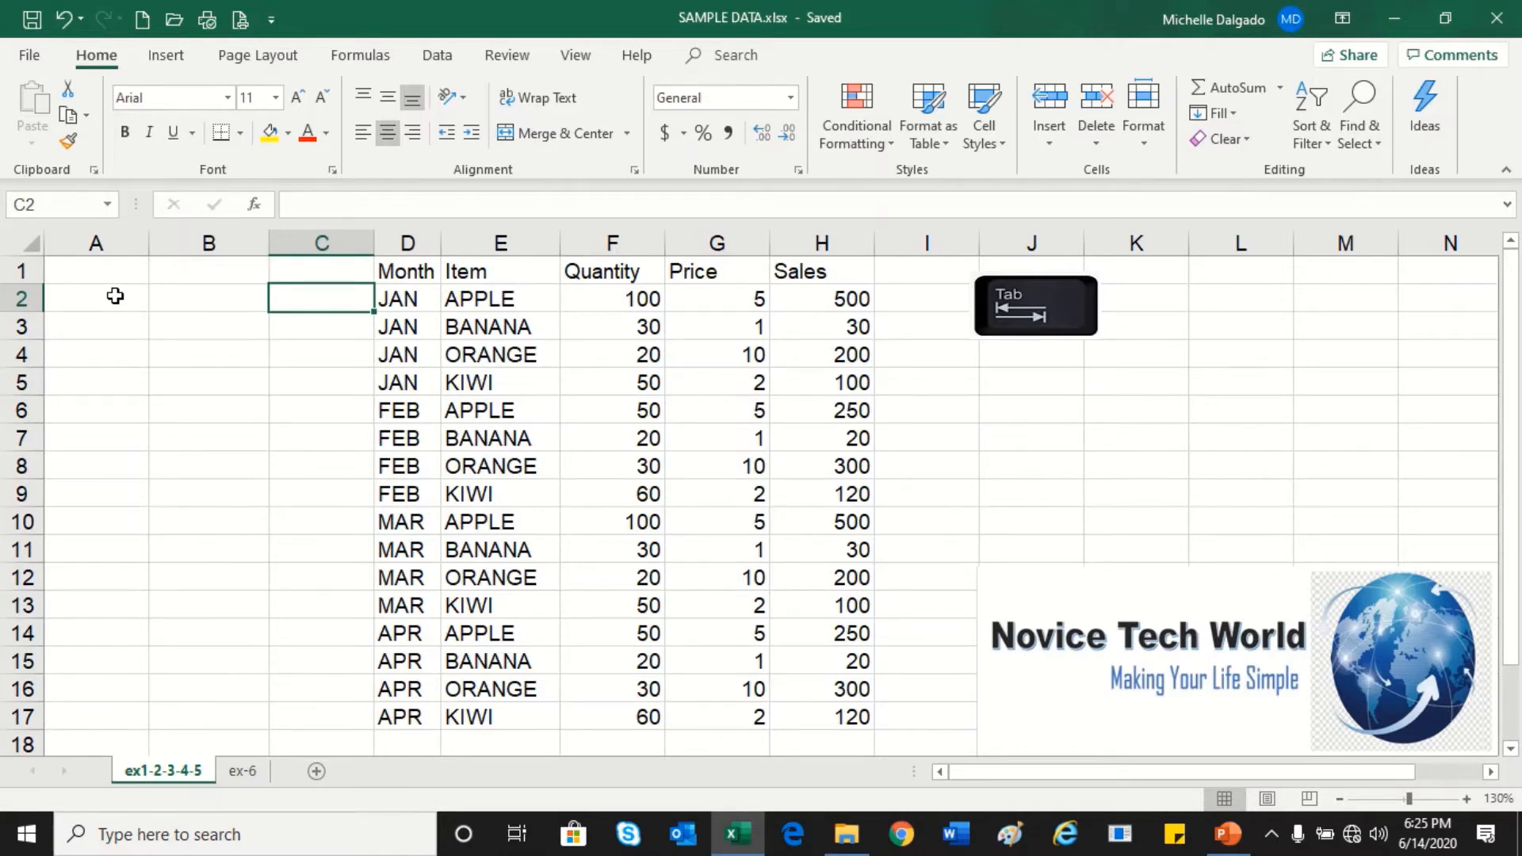
pyautogui.press('shift')
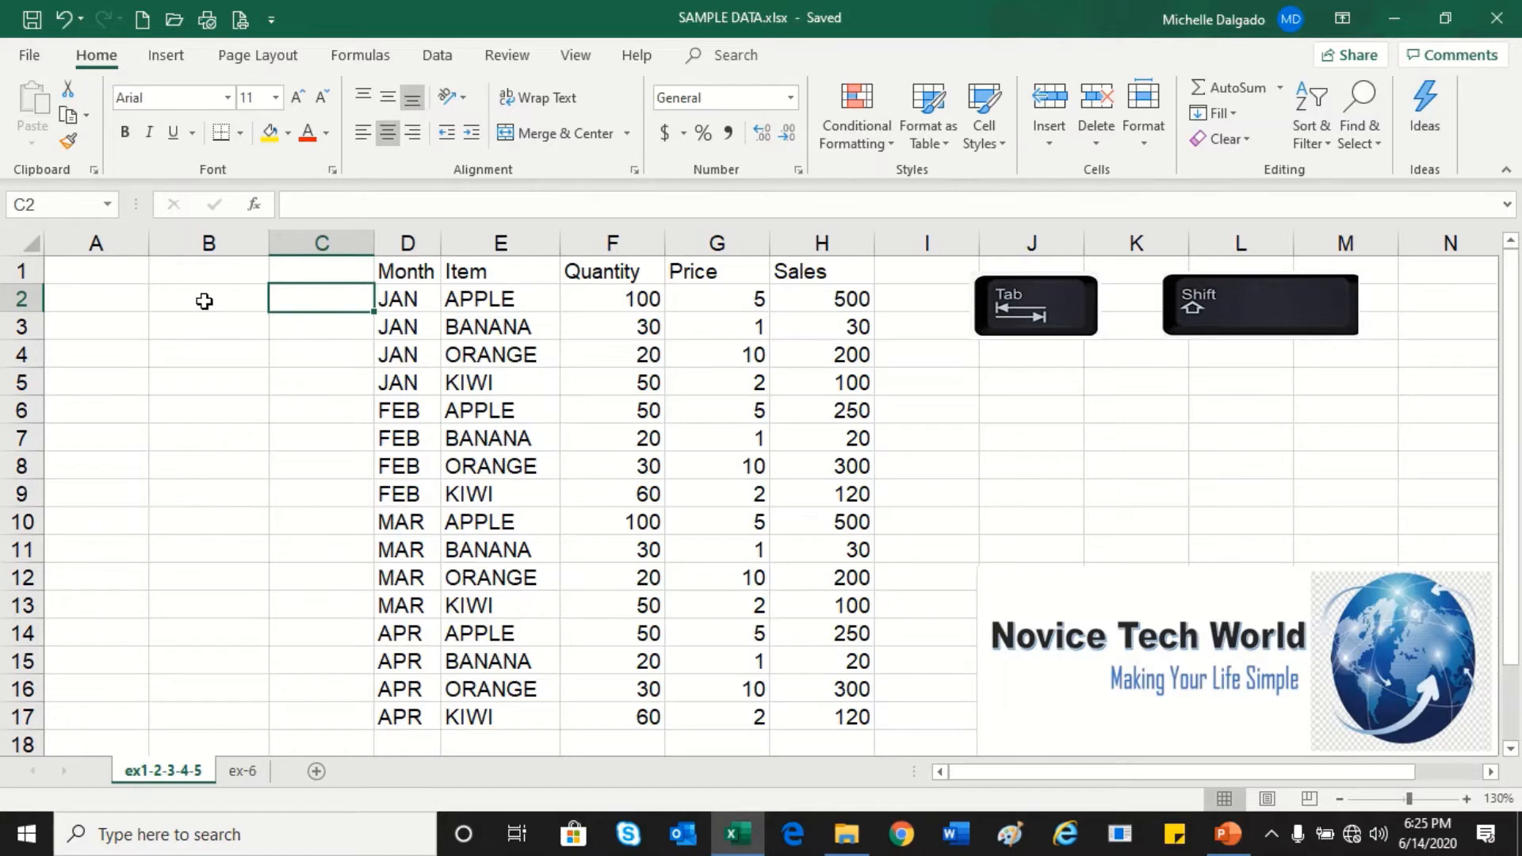
pyautogui.hotkey('shift', 'Tab')
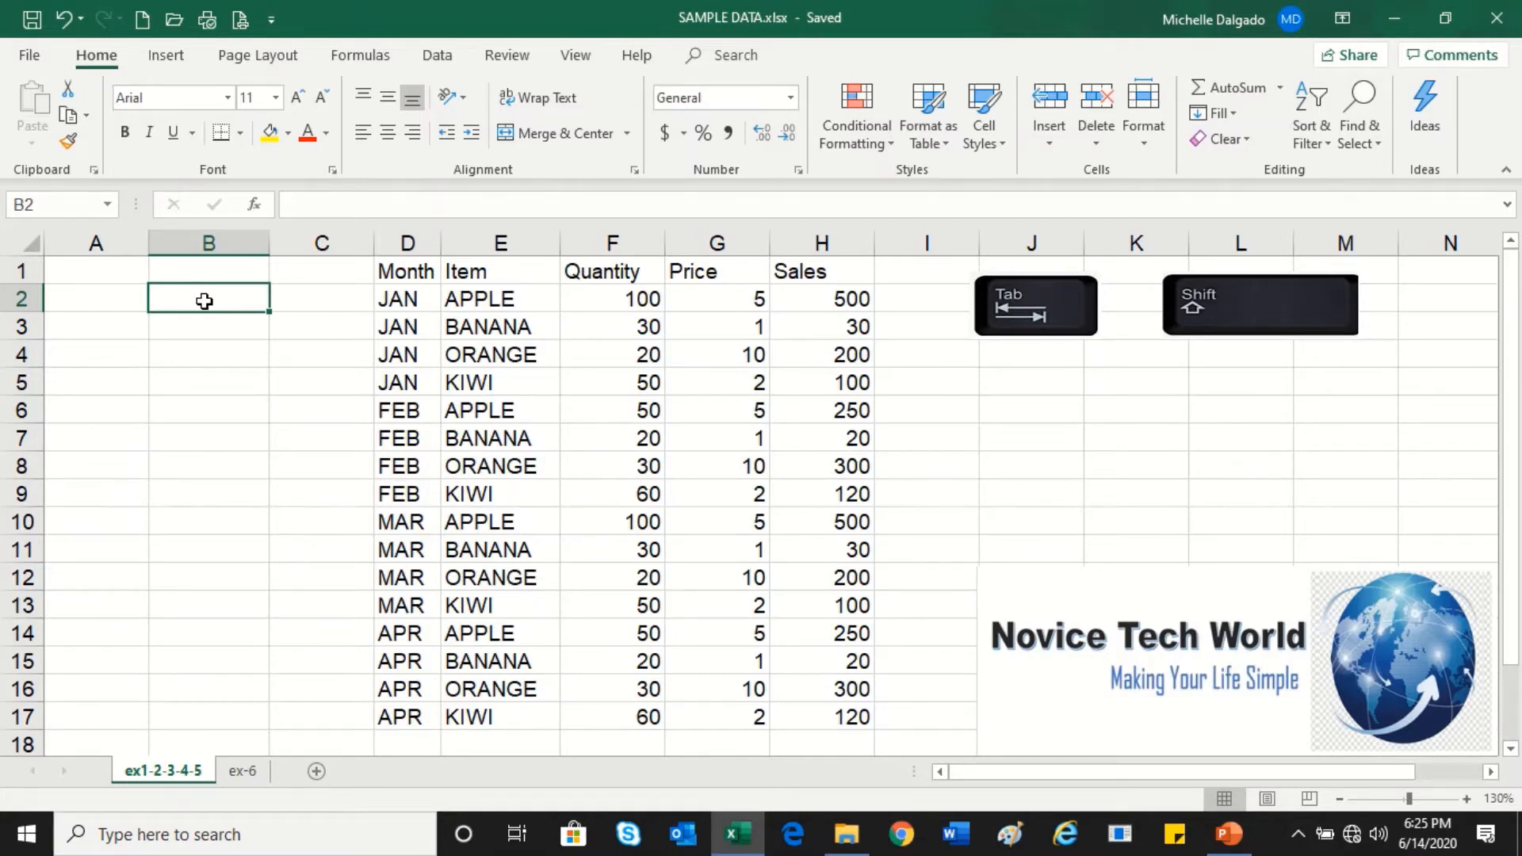
pyautogui.hotkey('shift', 'Tab')
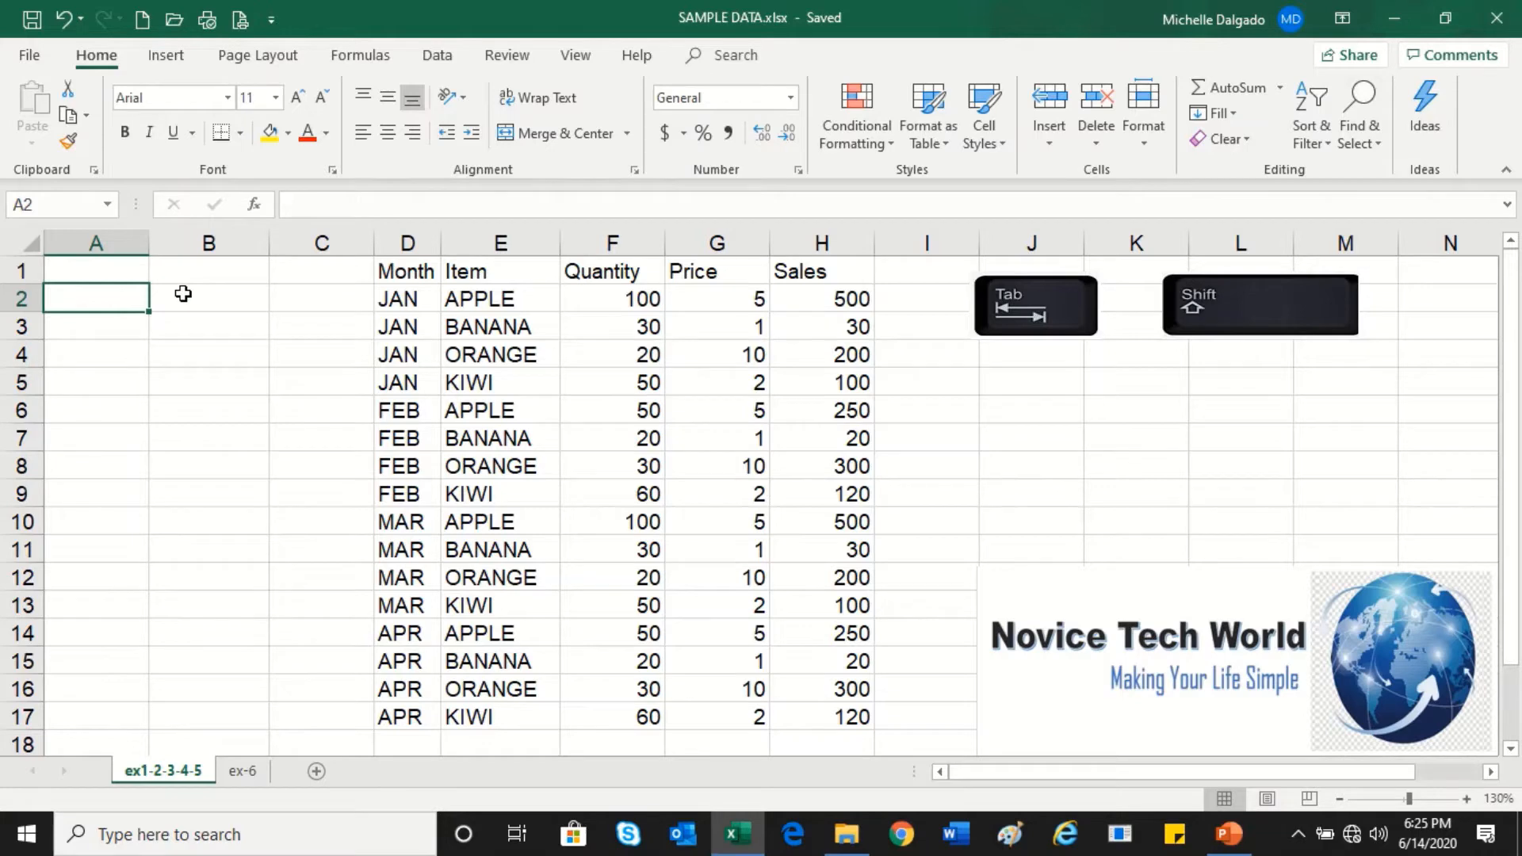
# Step the active cell along row 2 from A2 to D2 and return it cell by cell to A2
pyautogui.press('Tab')
pyautogui.press('Tab')
pyautogui.press('Tab')
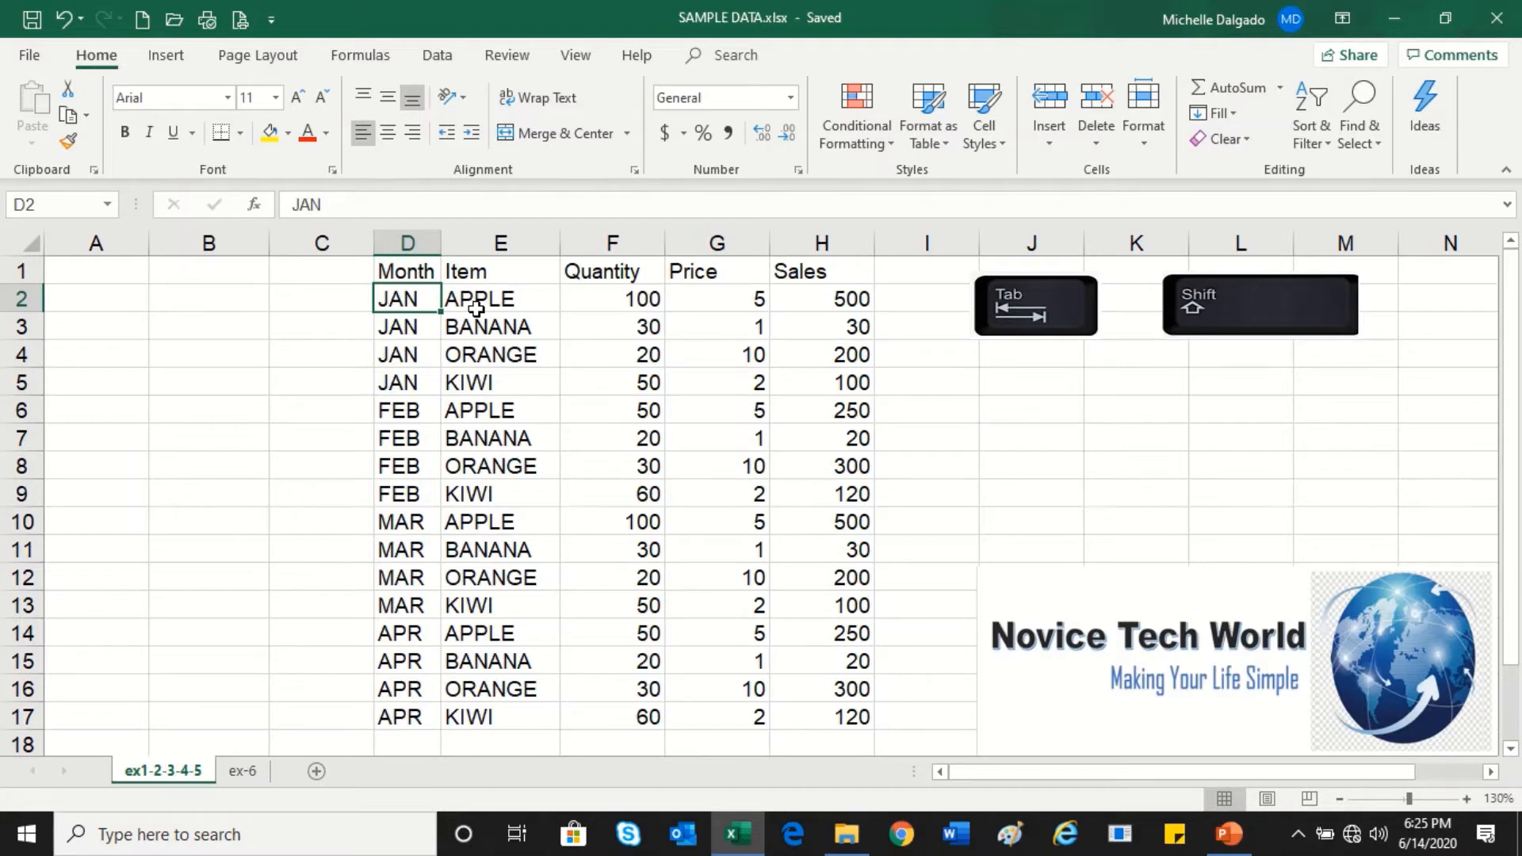
pyautogui.hotkey('shift', 'Tab')
pyautogui.hotkey('shift', 'Tab')
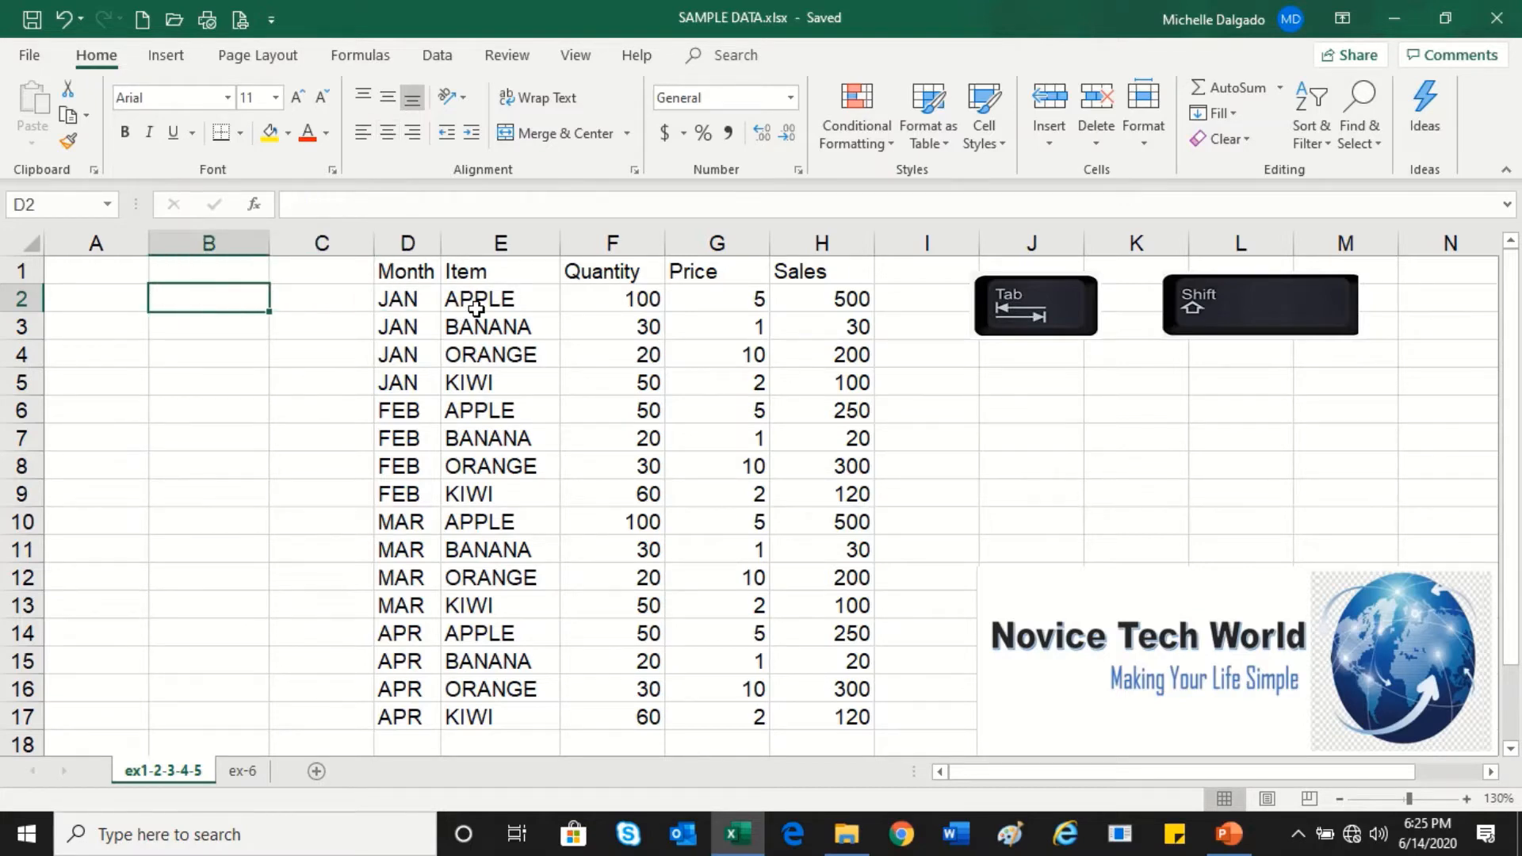
pyautogui.hotkey('shift', 'Tab')
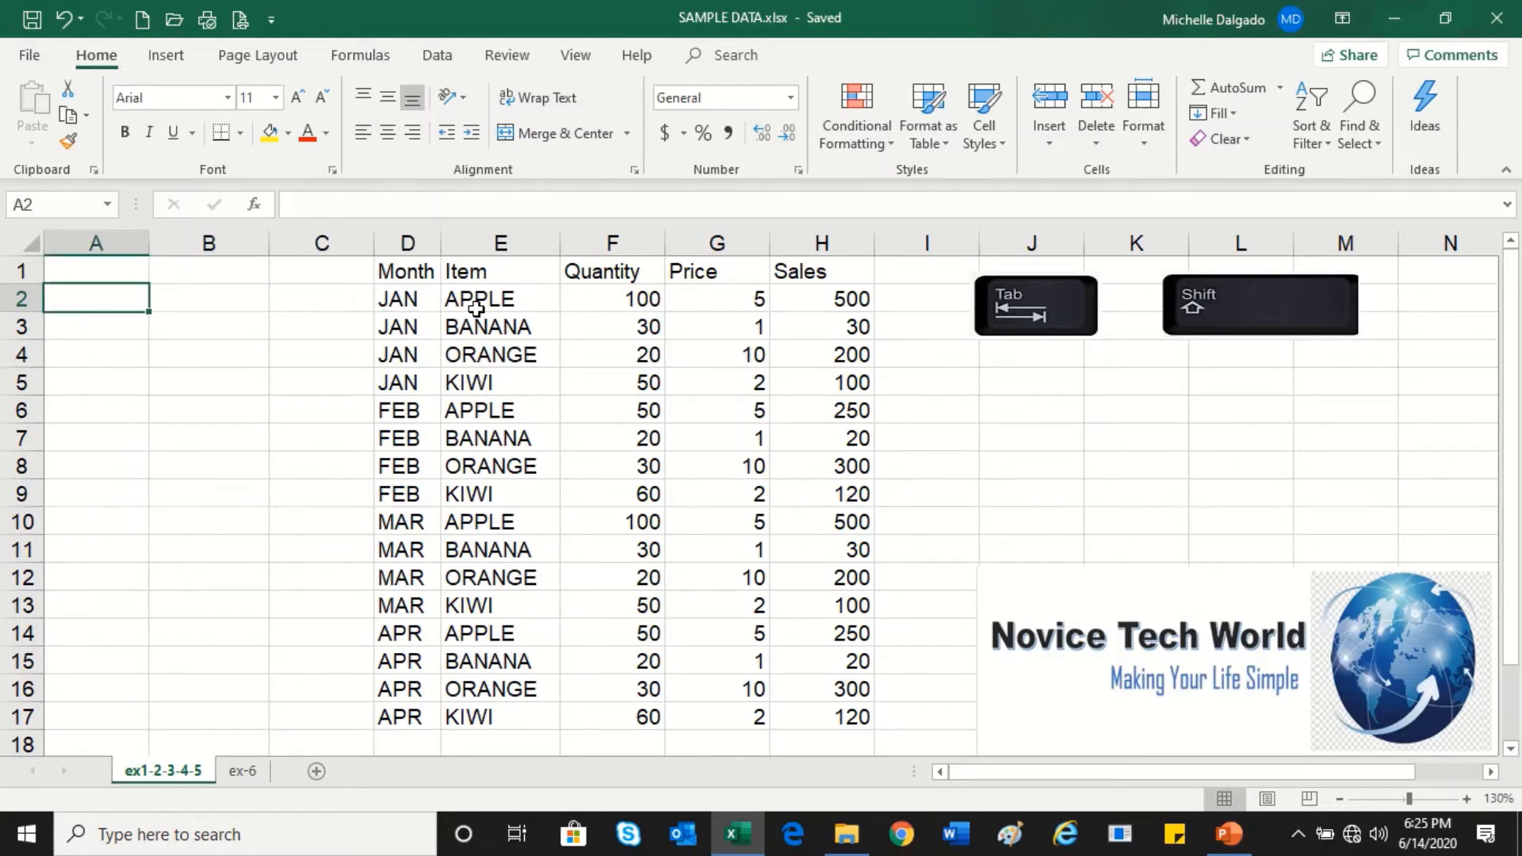
# Starting at B1, move the active cell down column B one row at a time to B9
pyautogui.click(237, 241)
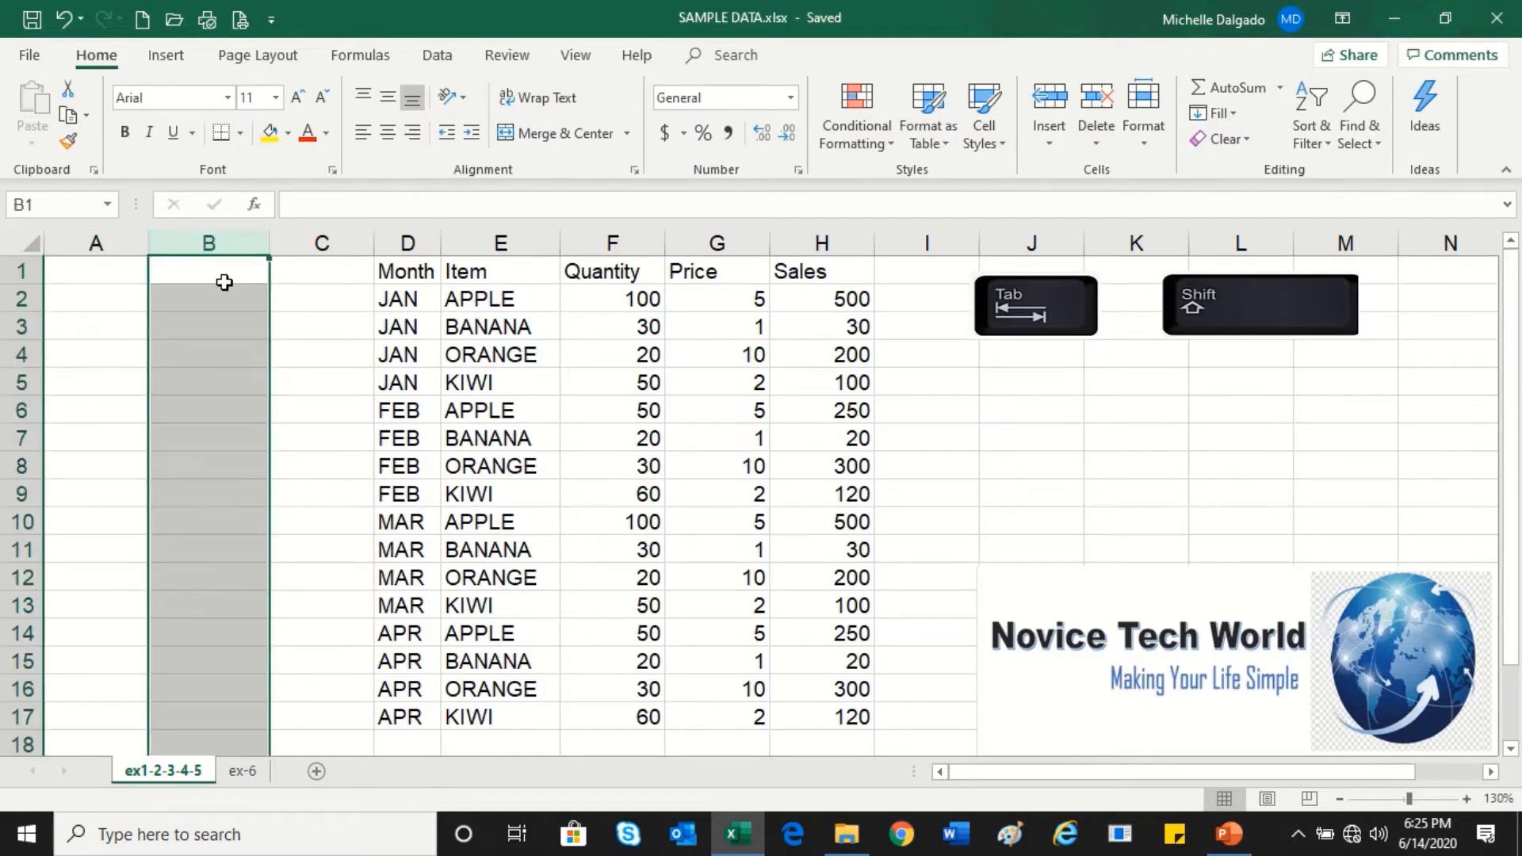
pyautogui.click(242, 272)
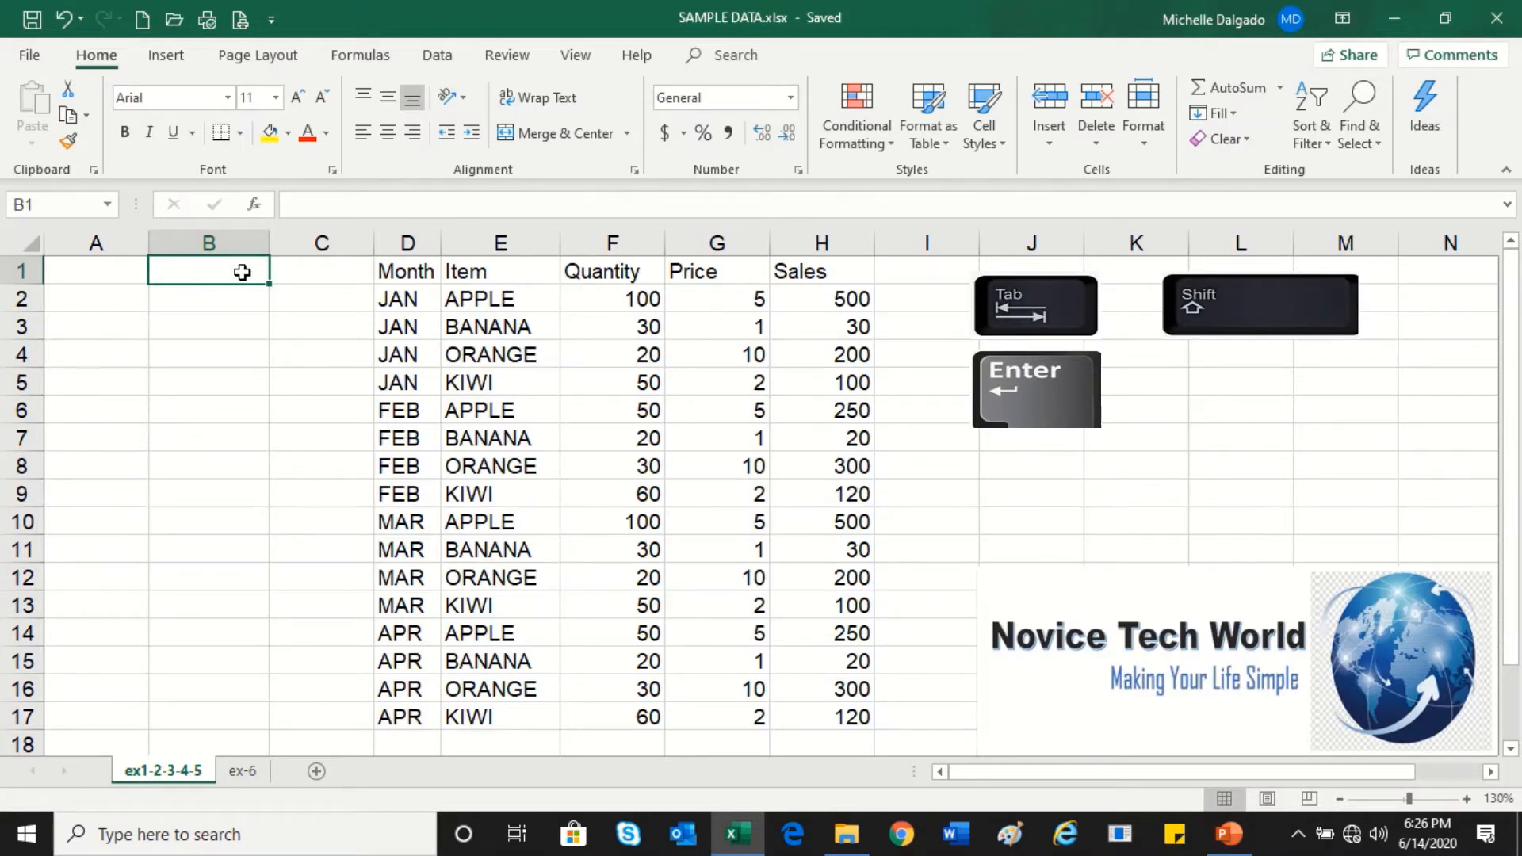
pyautogui.press('Return')
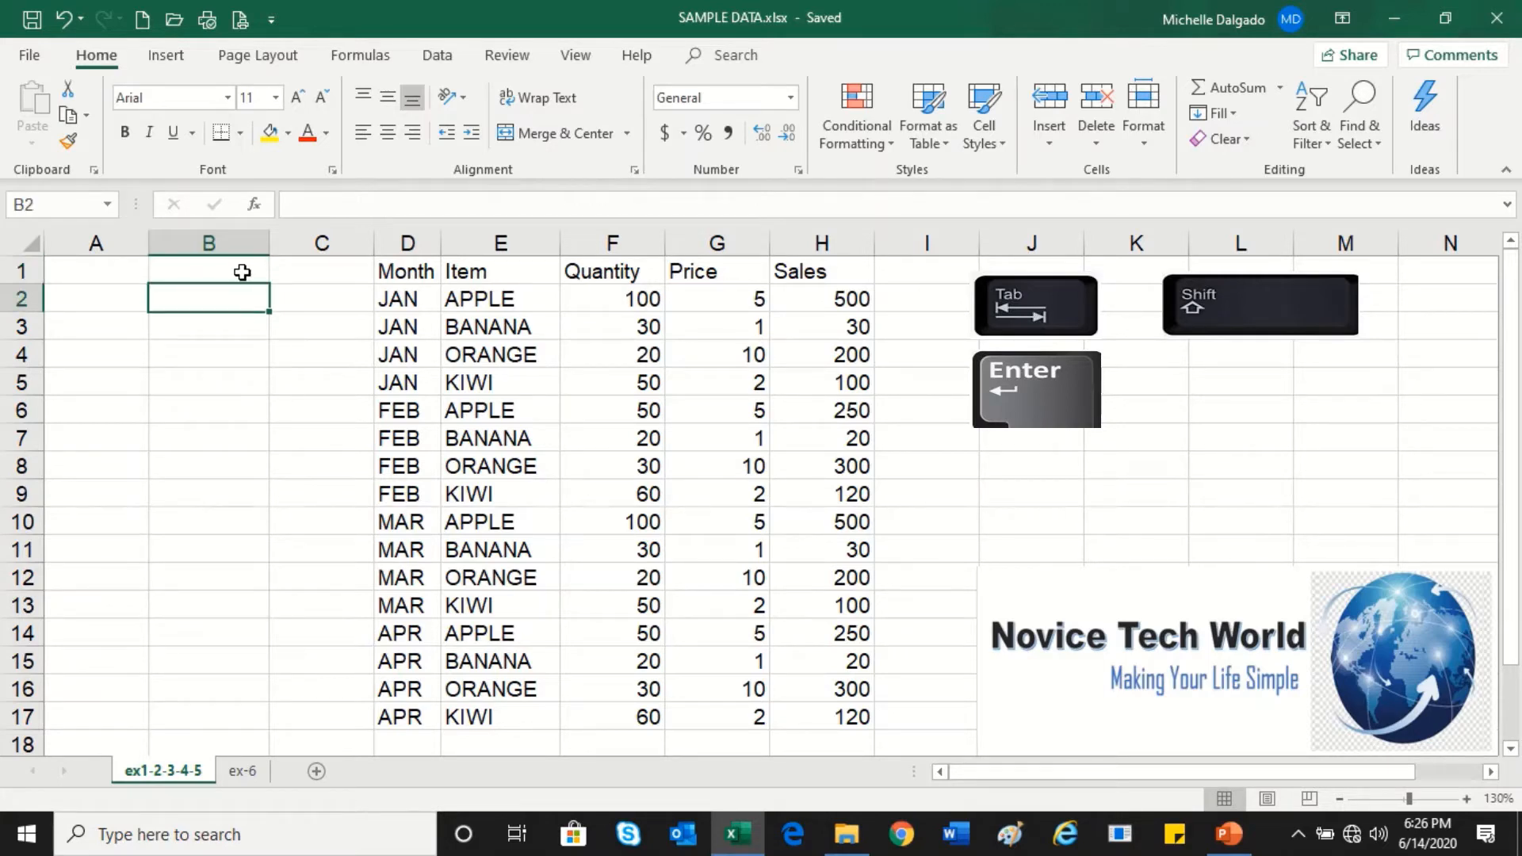
pyautogui.press('Return')
pyautogui.press('Return')
pyautogui.press('Return')
pyautogui.press('Return')
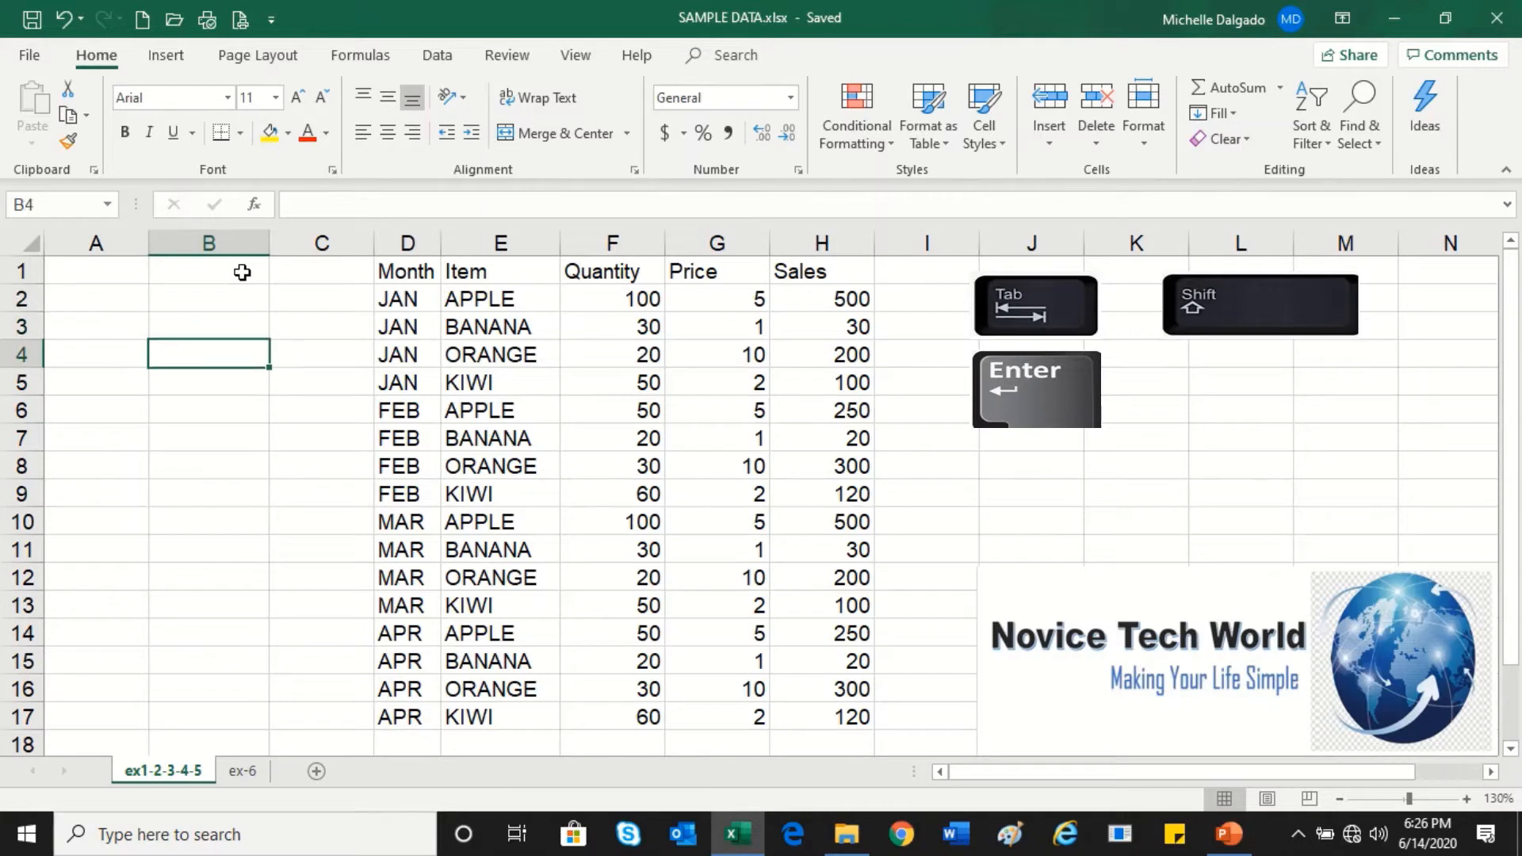
pyautogui.press('Return')
pyautogui.press('Return')
pyautogui.press('Return')
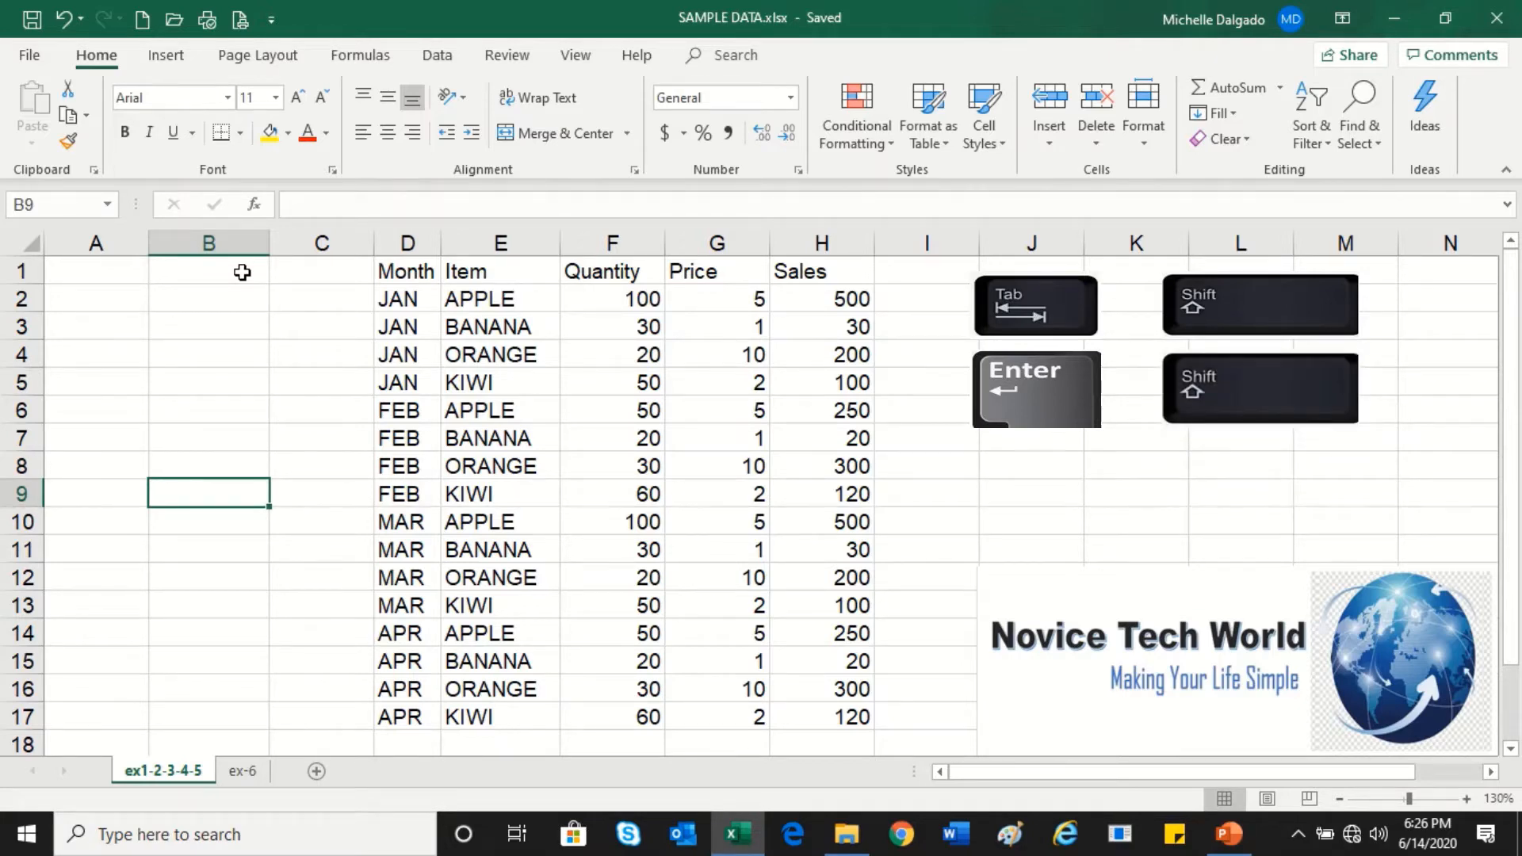
# Move the active cell up column B one row at a time from B9 to B2
pyautogui.hotkey('shift', 'Return')
pyautogui.hotkey('shift', 'Return')
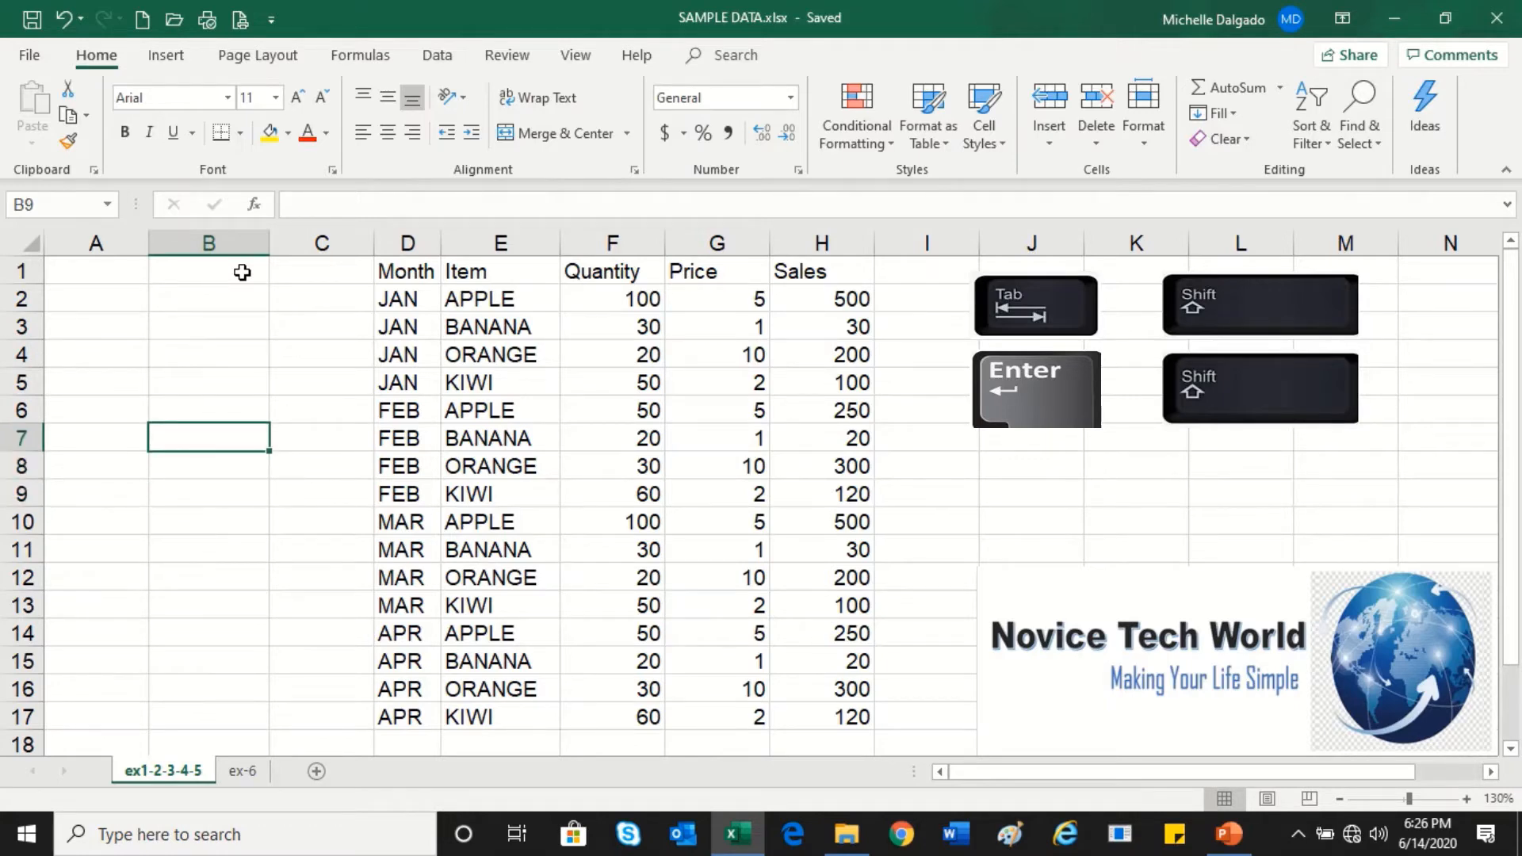
pyautogui.hotkey('shift', 'Return')
pyautogui.hotkey('shift', 'Return')
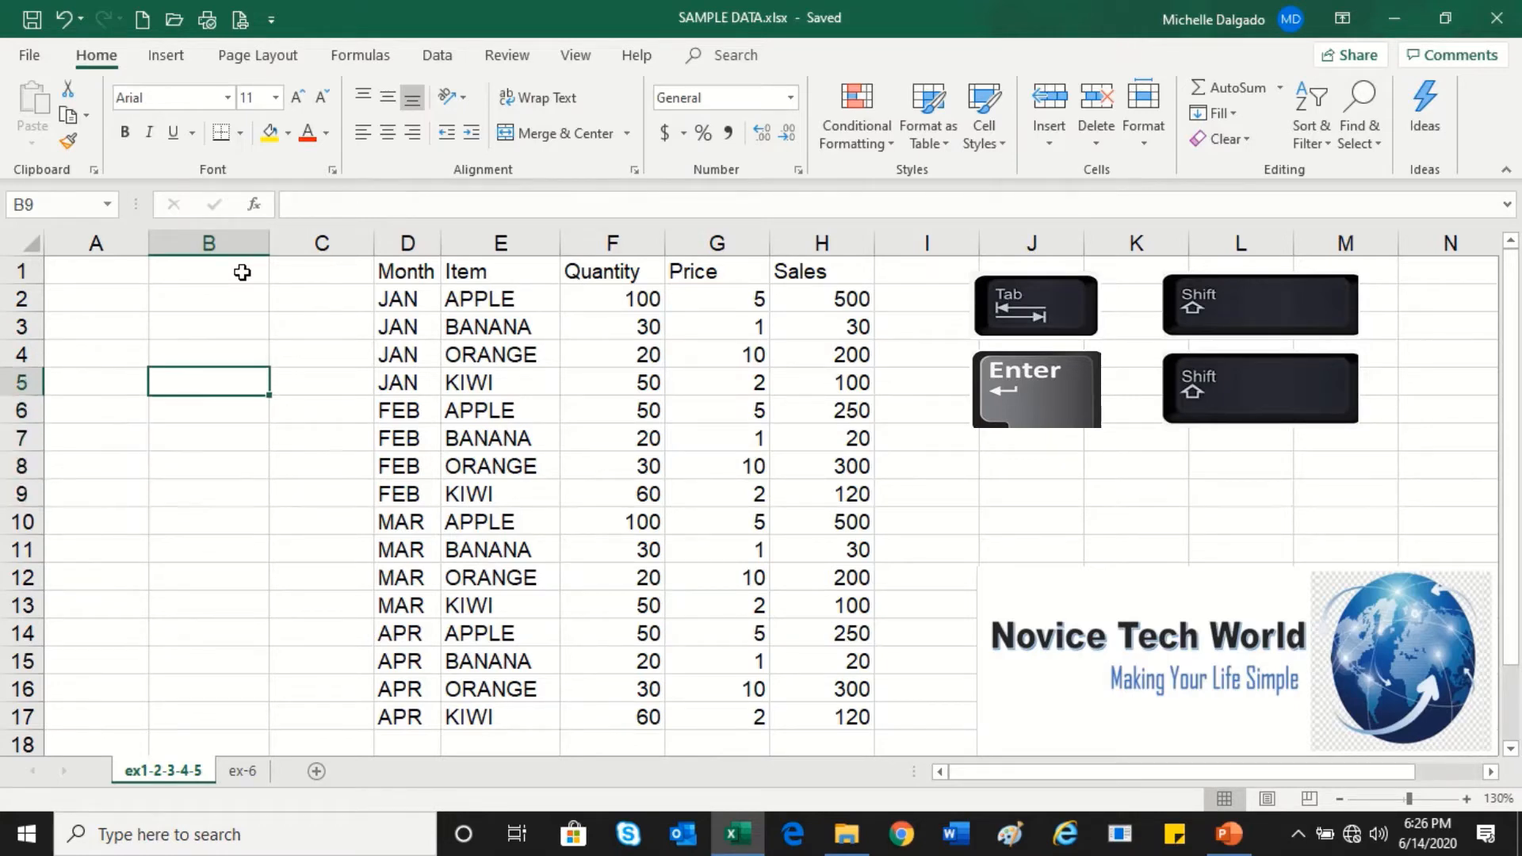
pyautogui.hotkey('shift', 'Return')
pyautogui.hotkey('shift', 'Return')
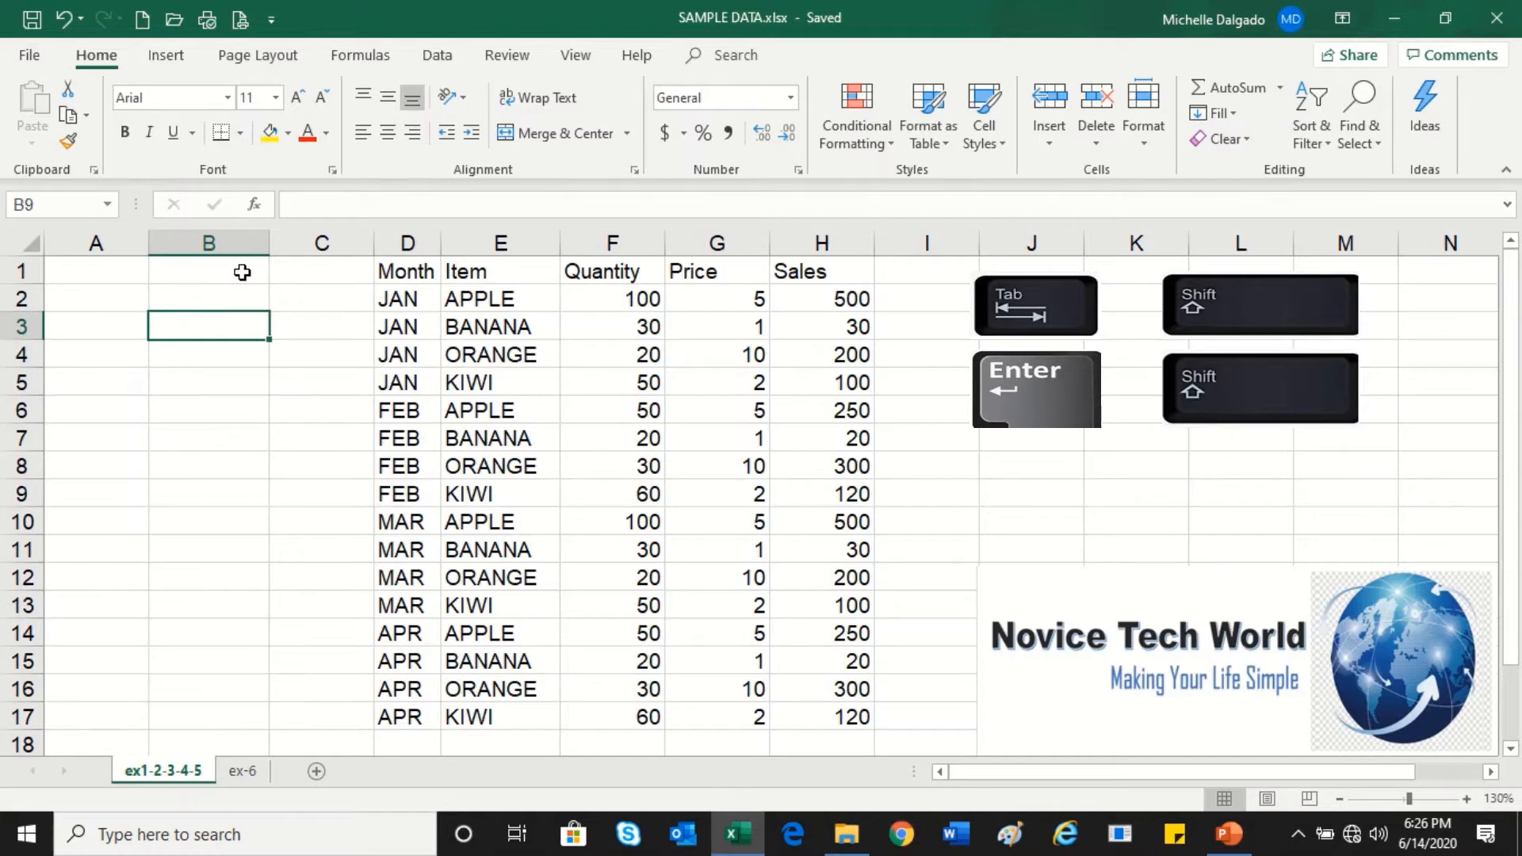
pyautogui.hotkey('shift', 'Return')
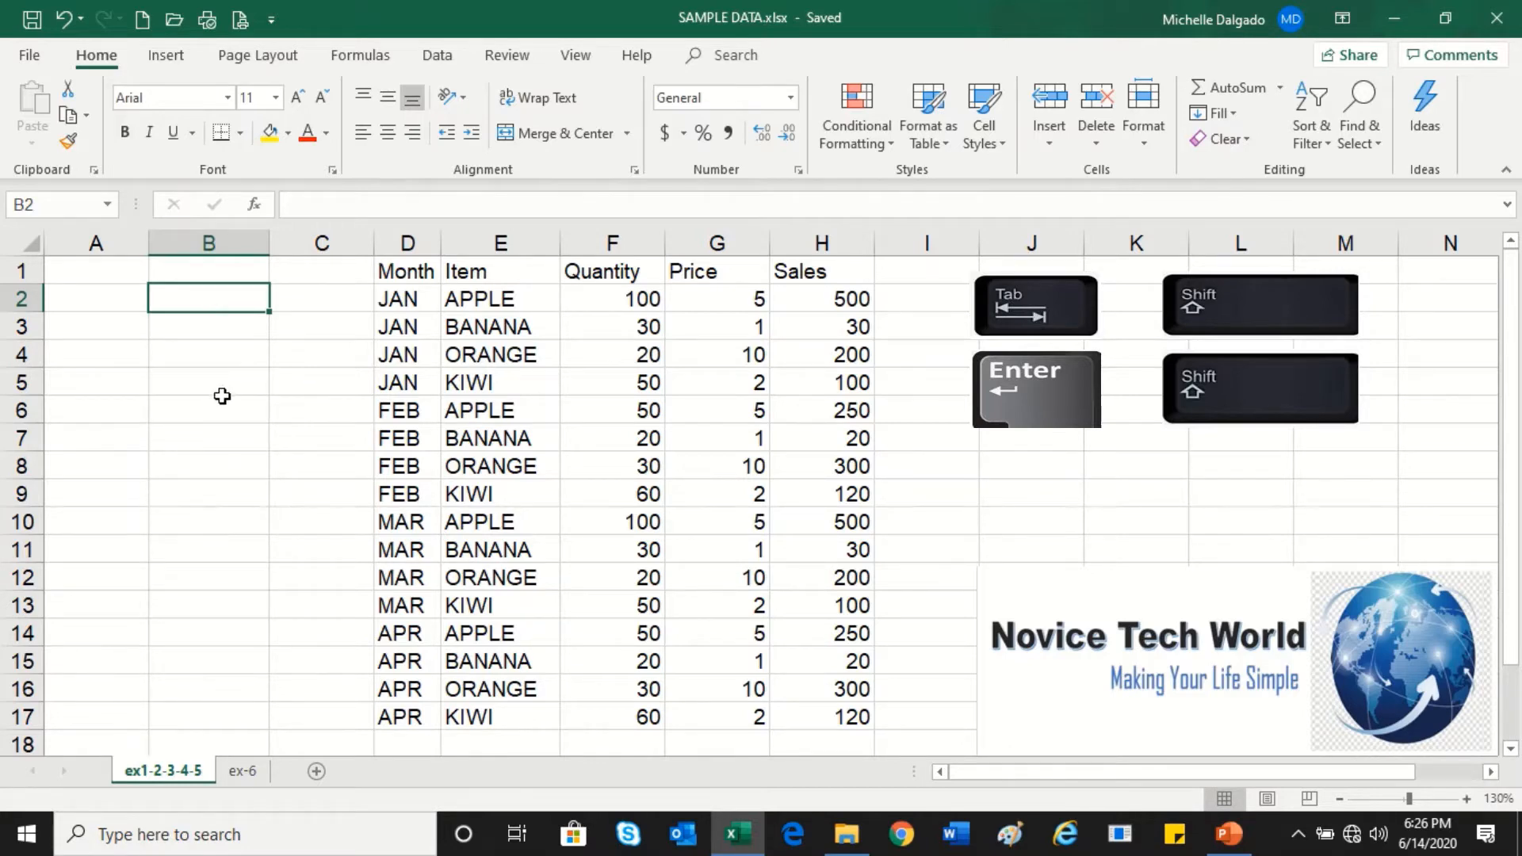
# Insert a blank row above row 3, between the January apple and banana records
pyautogui.click(222, 403)
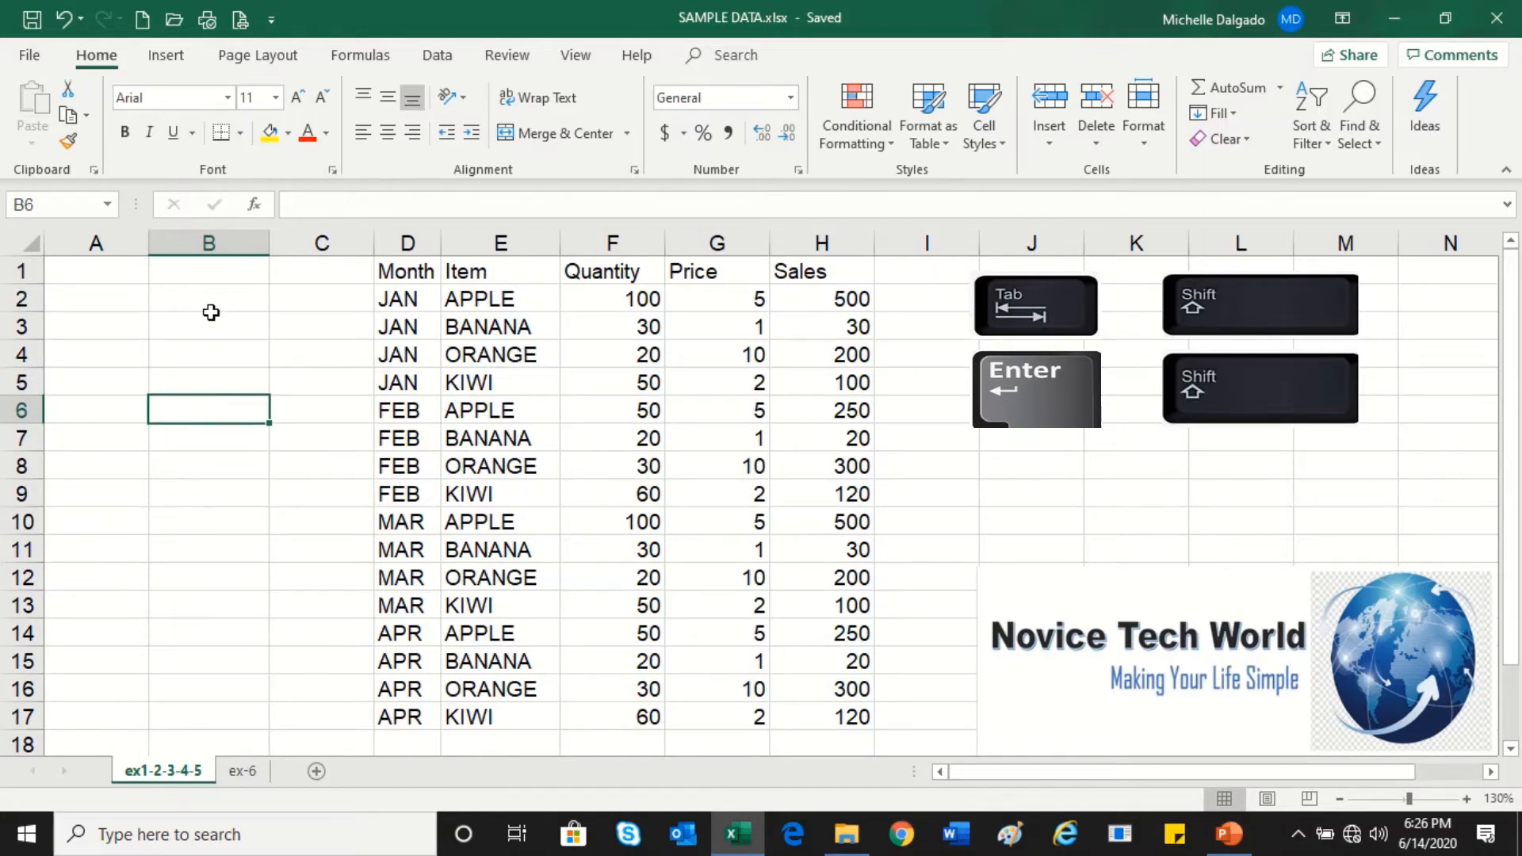
pyautogui.click(11, 326)
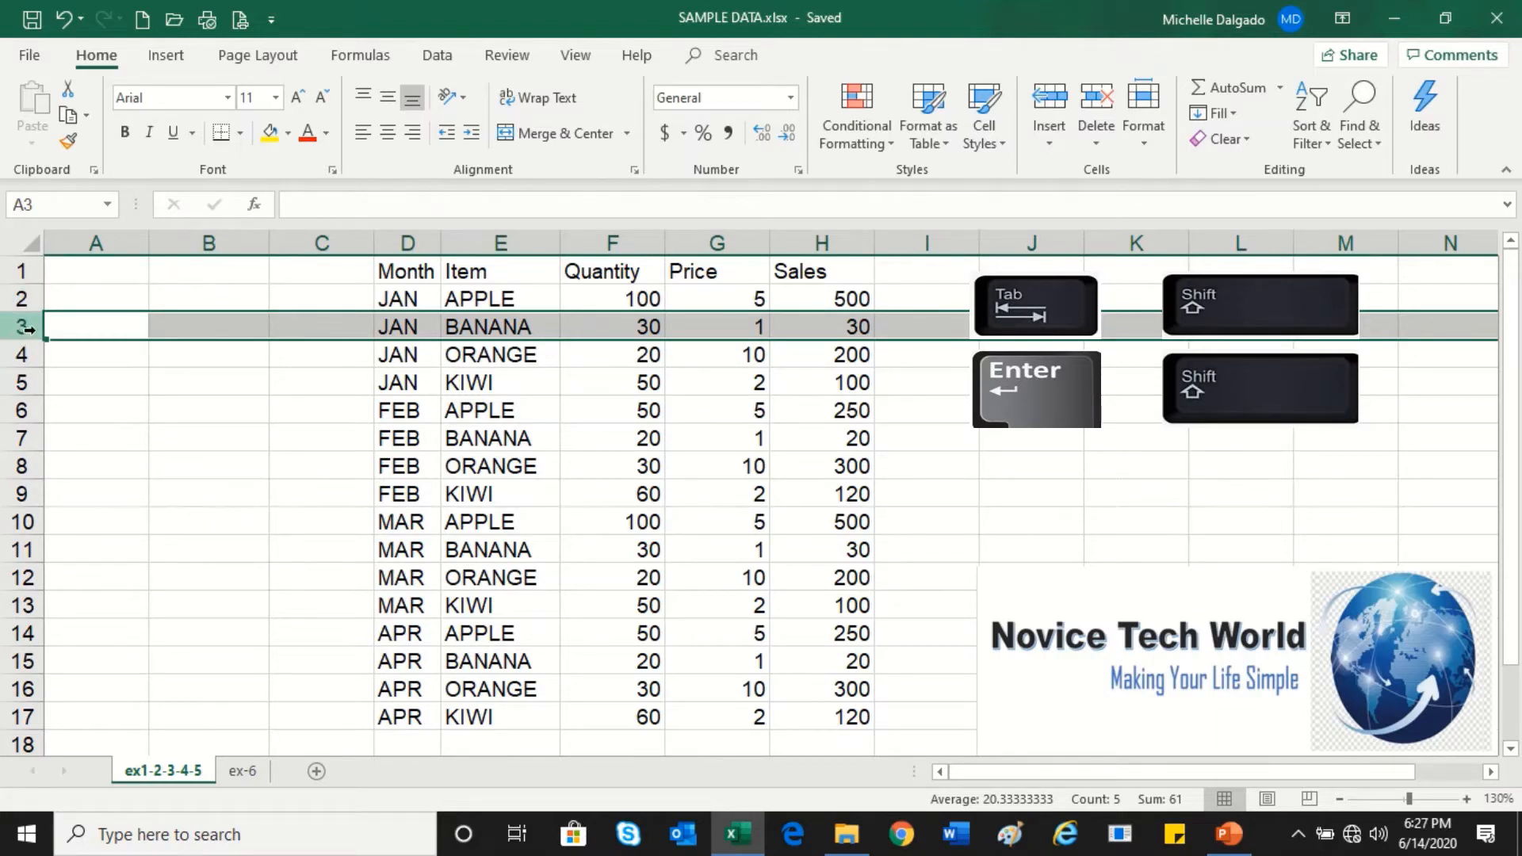
pyautogui.rightClick(19, 326)
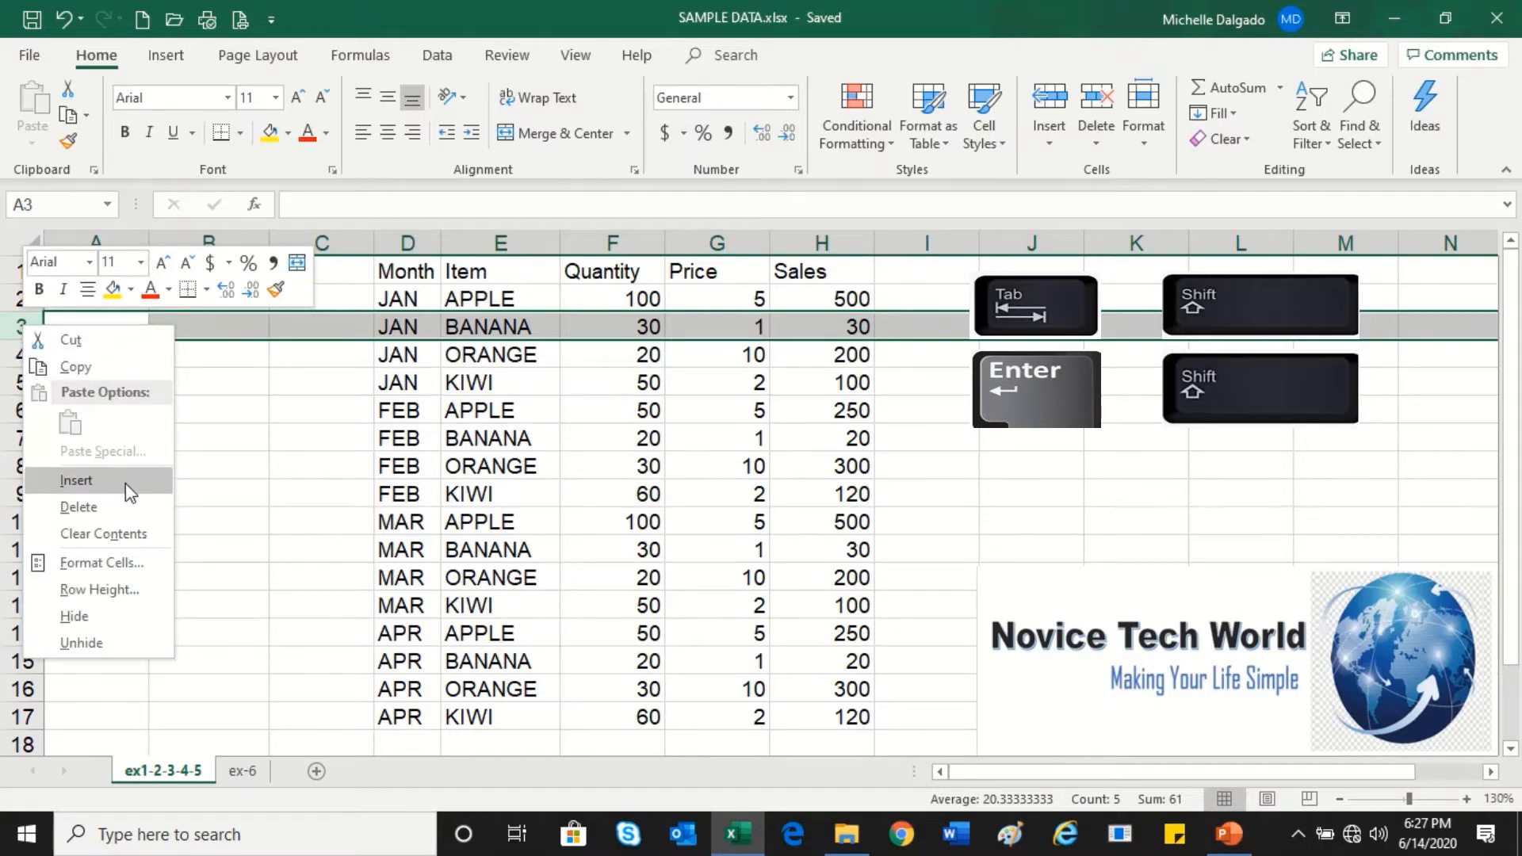
pyautogui.click(76, 480)
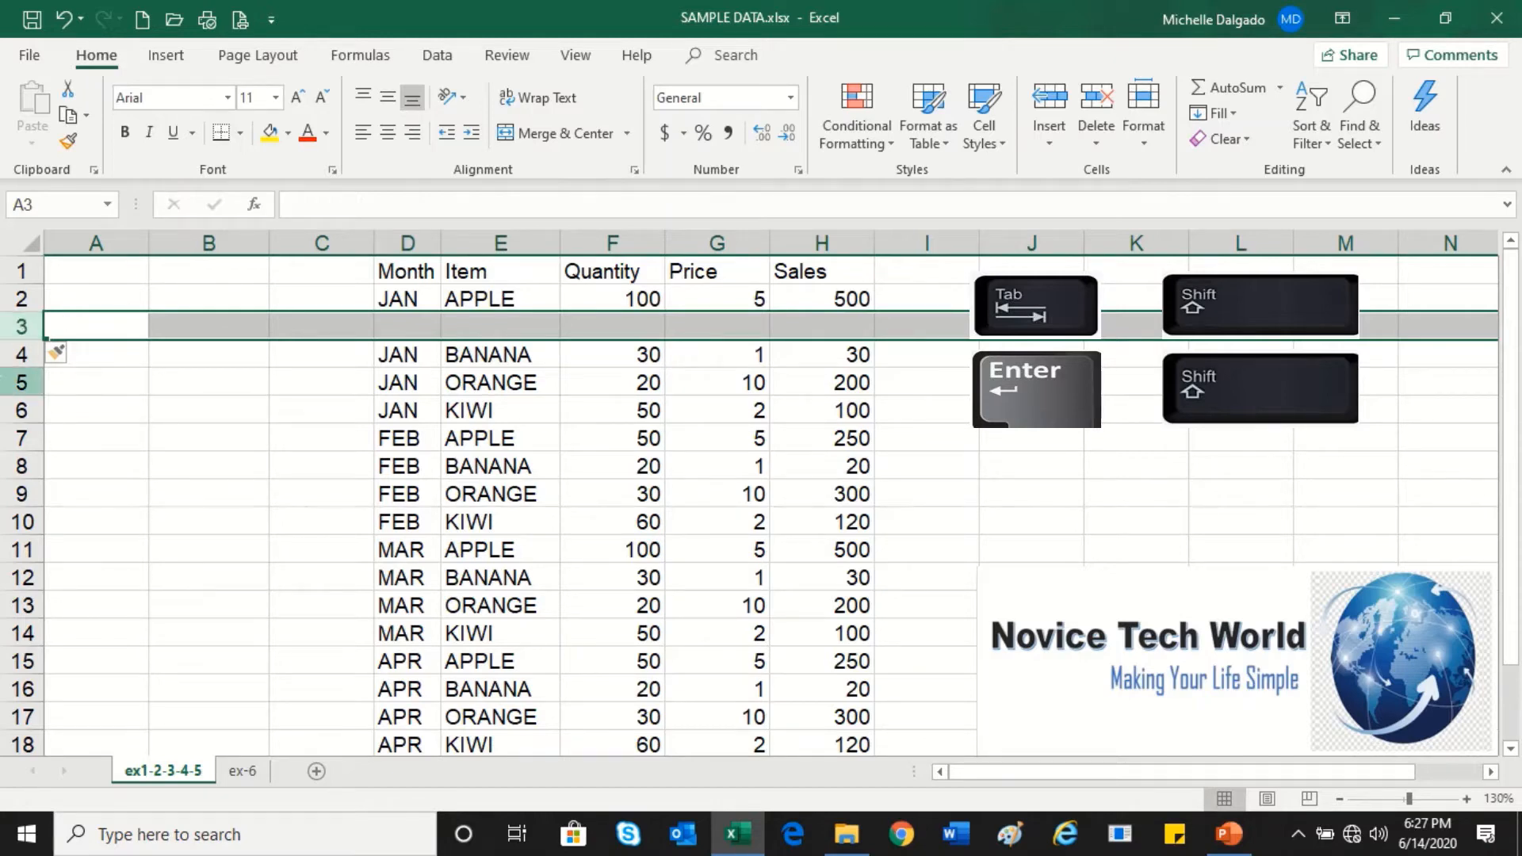
# Delete the blank row 3 and select cell C3
pyautogui.rightClick(14, 327)
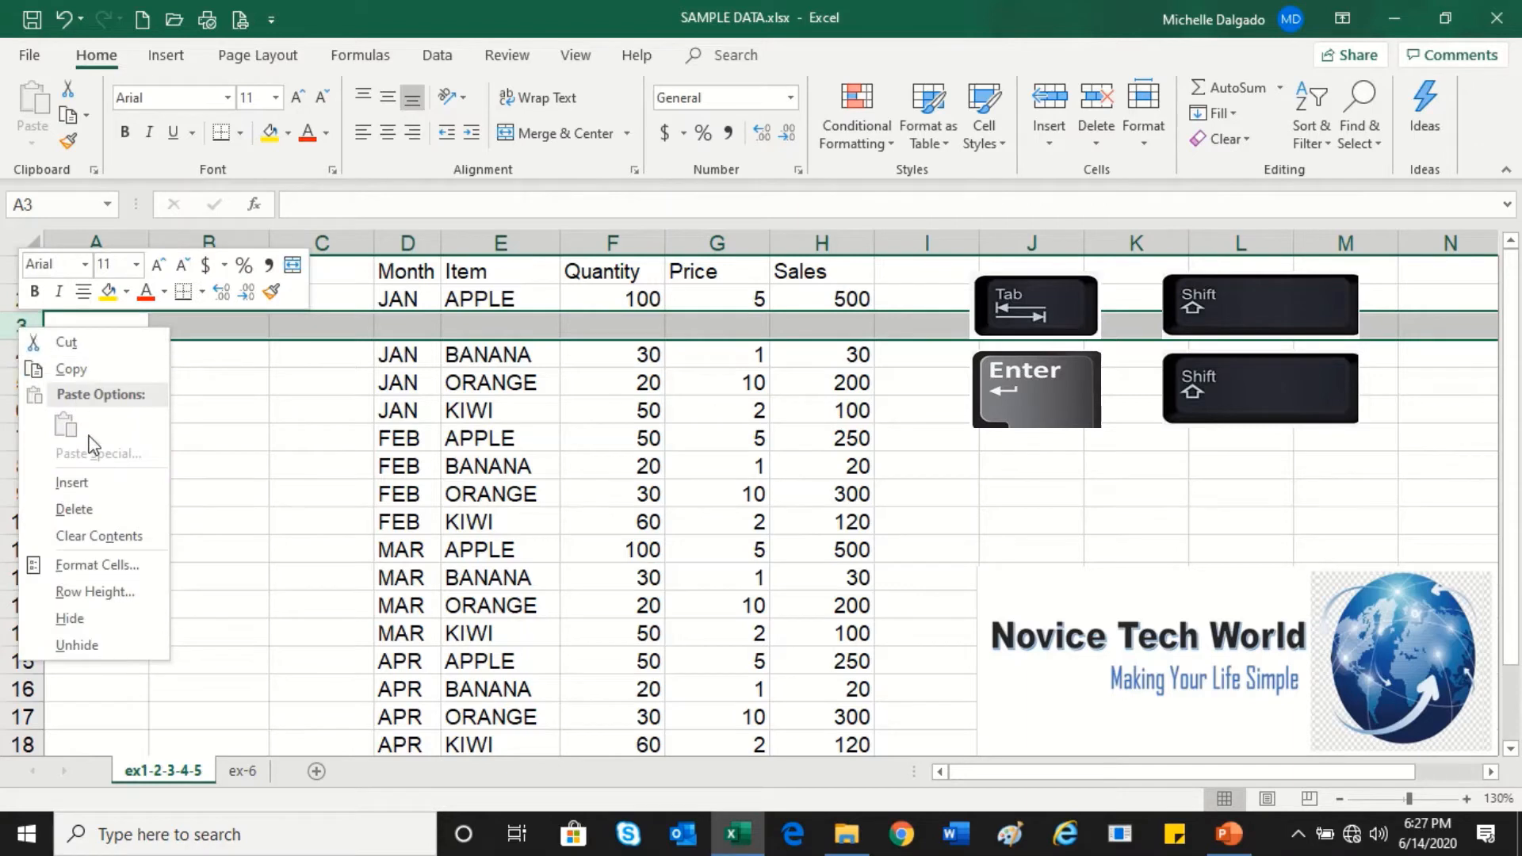
pyautogui.click(86, 511)
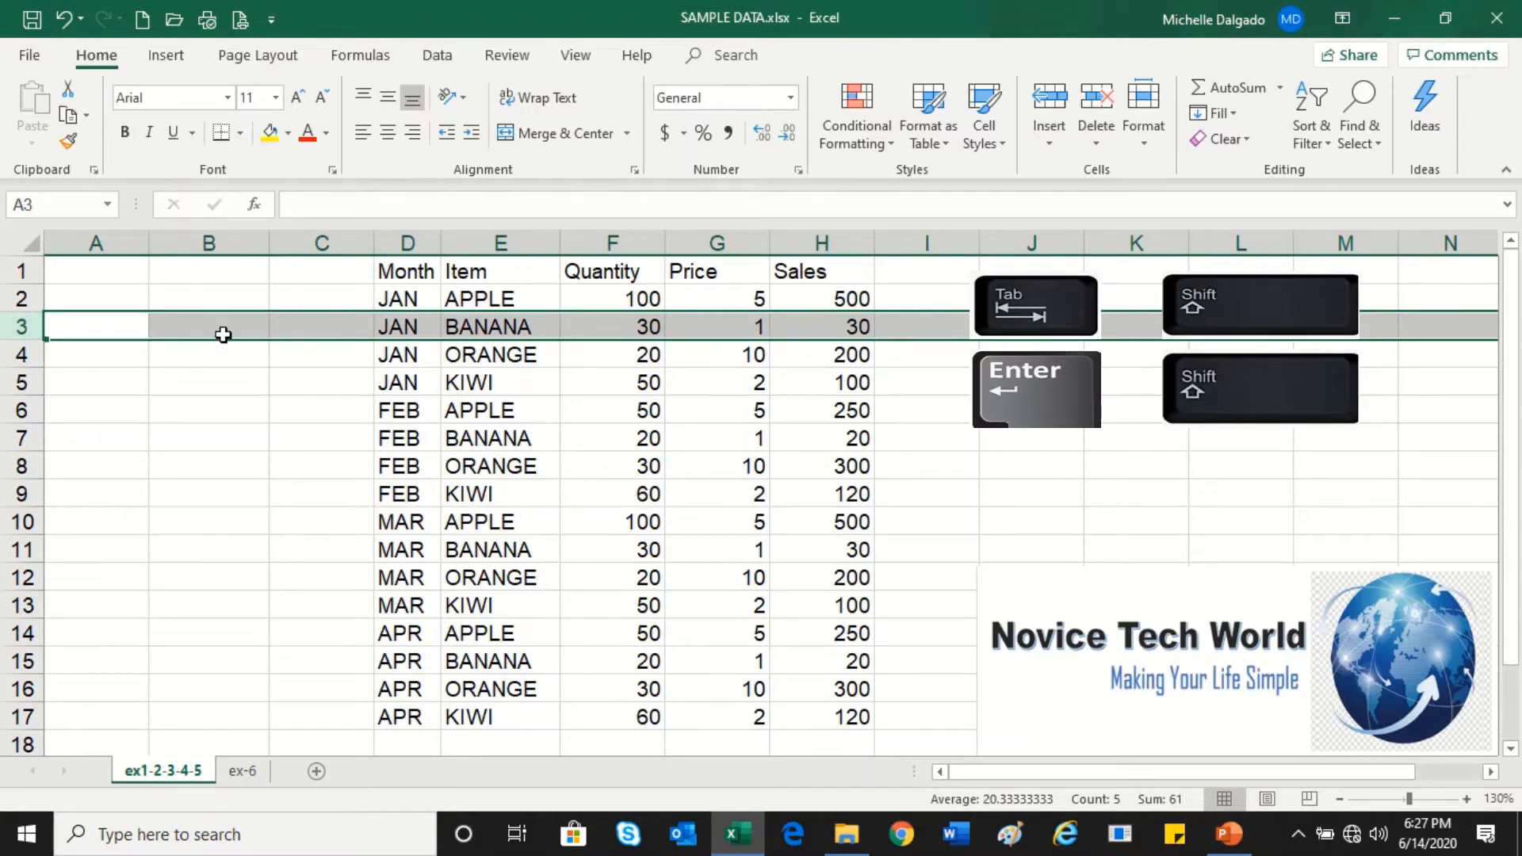
pyautogui.click(315, 328)
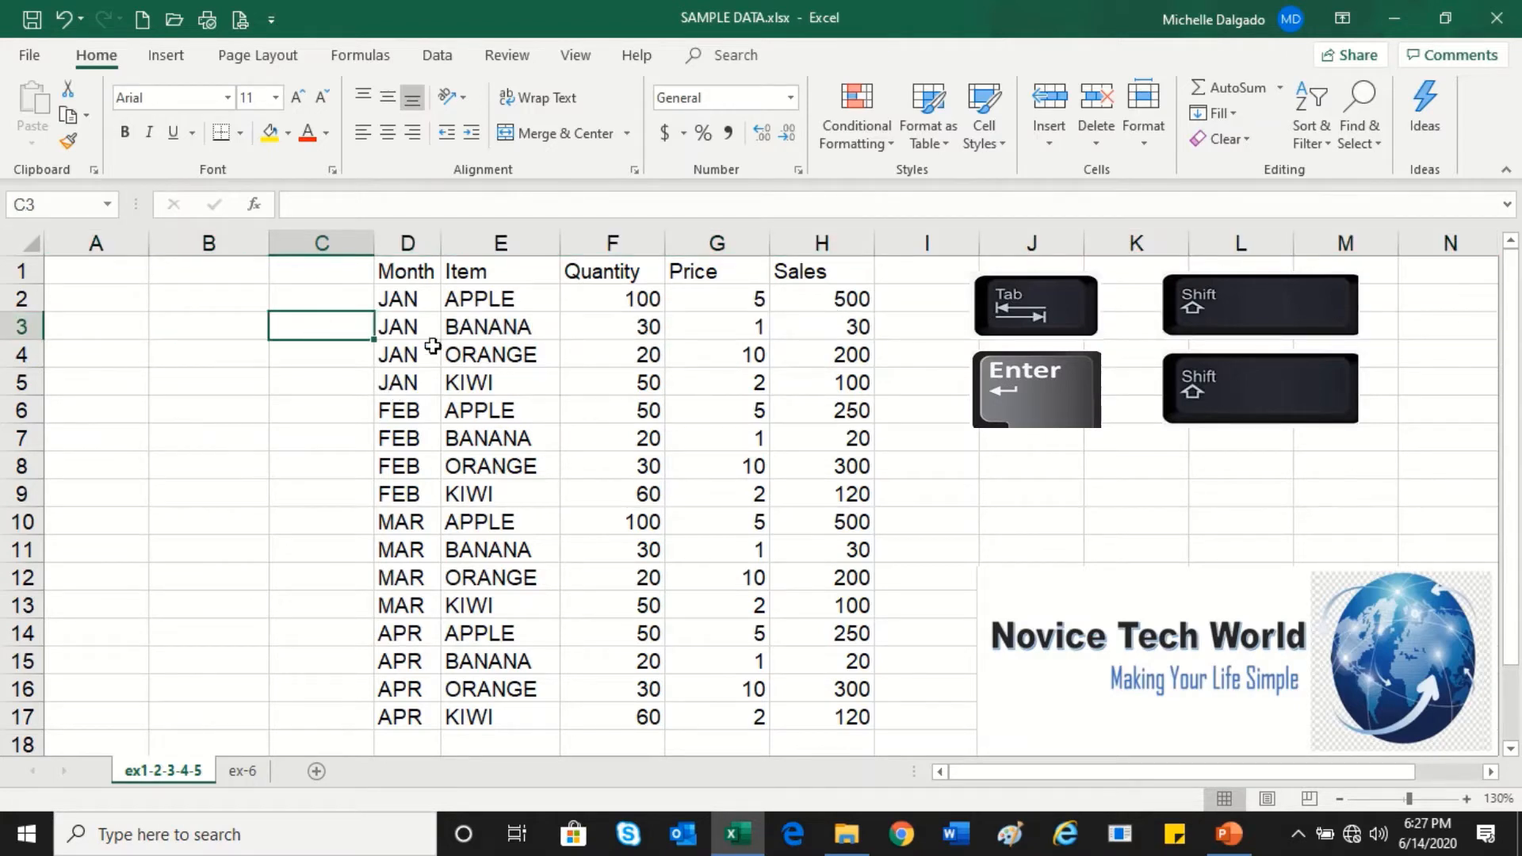
# Insert a blank column between the Month and Item columns
pyautogui.click(408, 241)
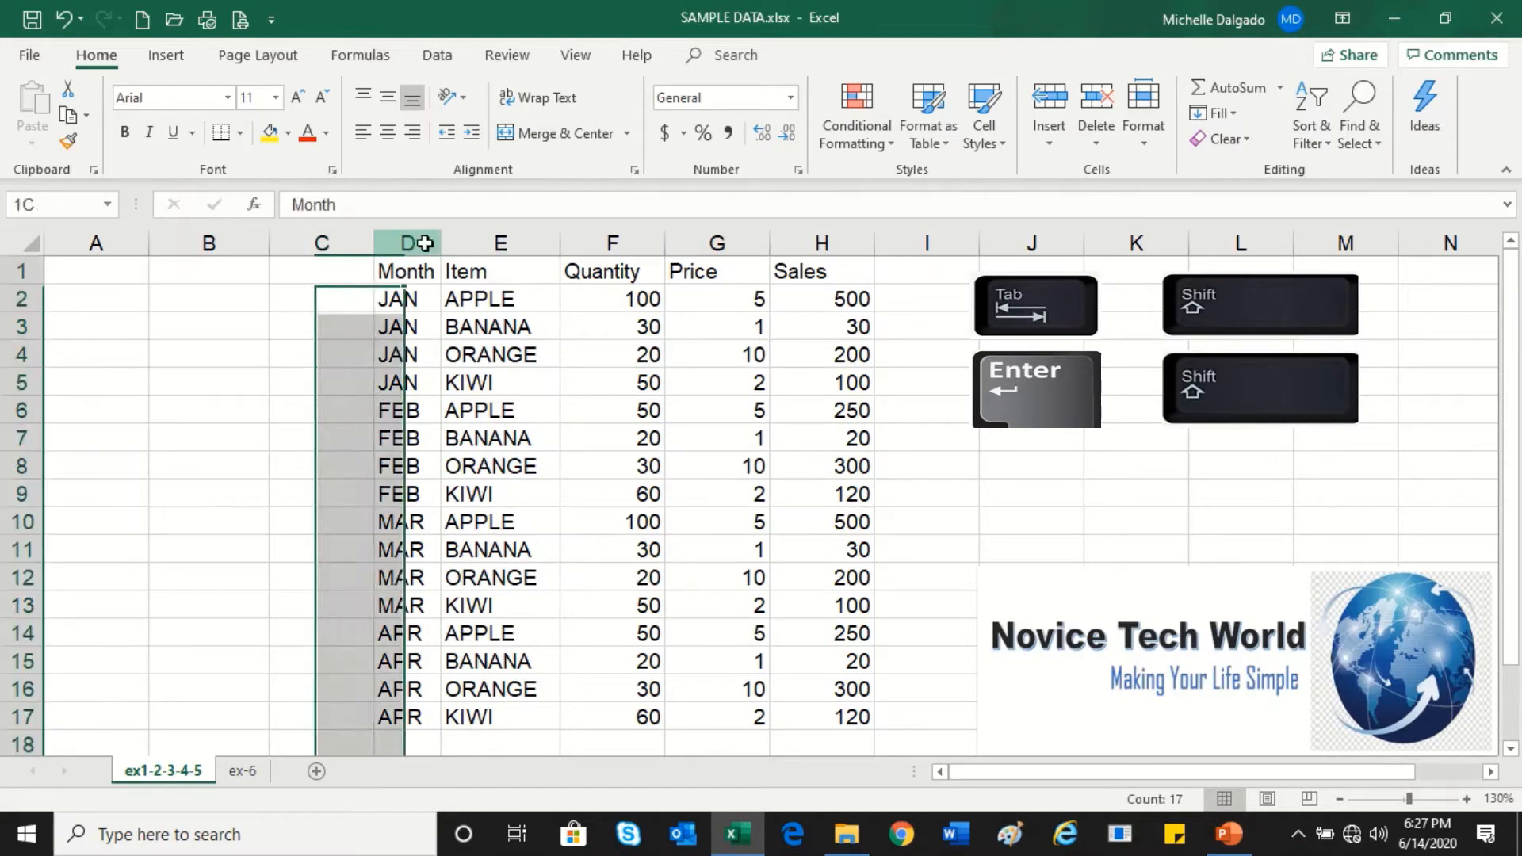
pyautogui.click(471, 243)
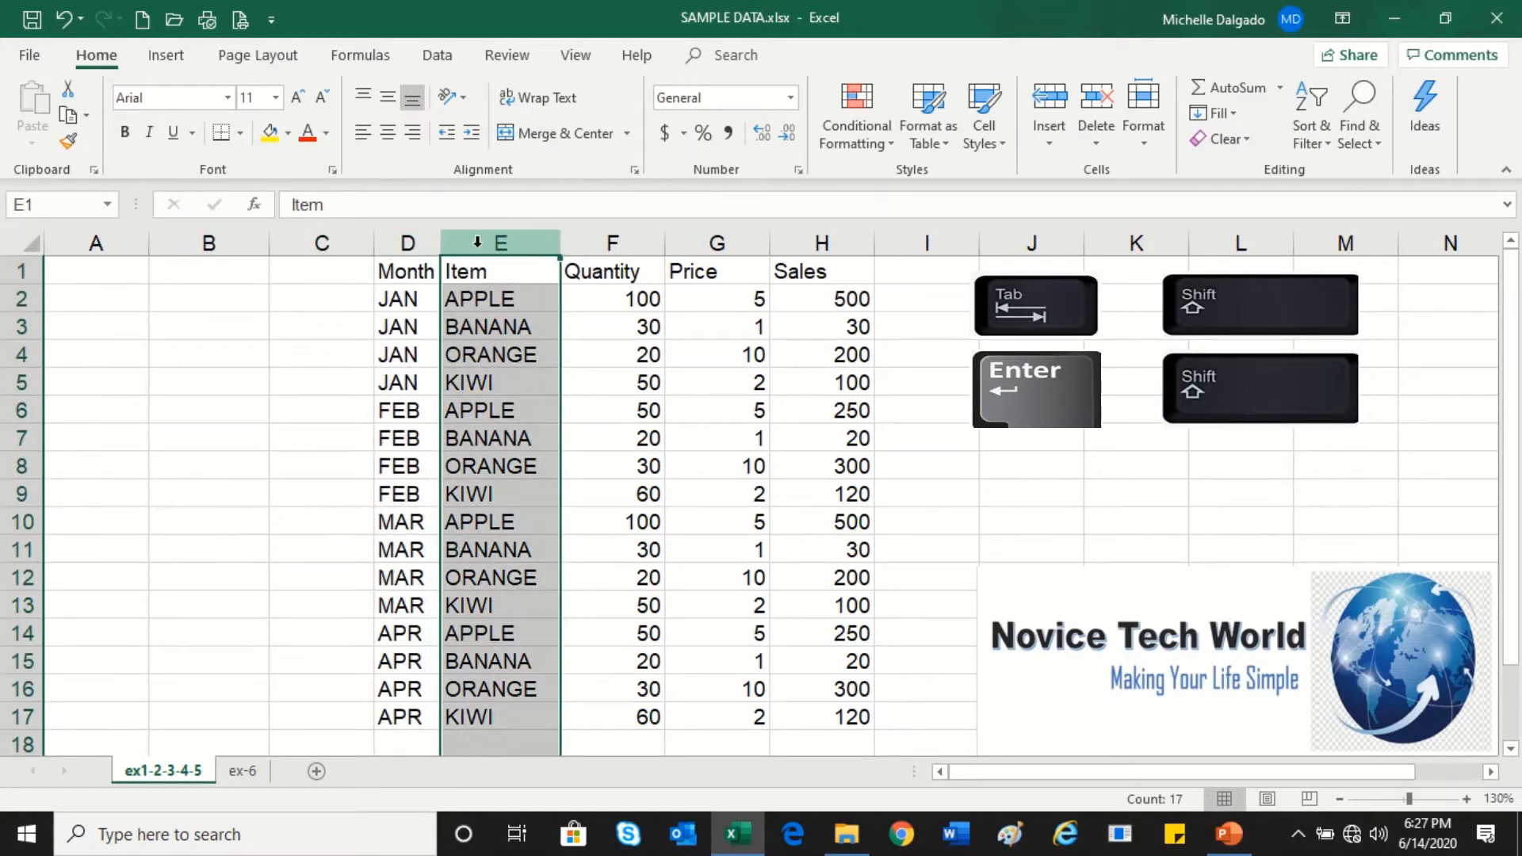
pyautogui.rightClick(477, 242)
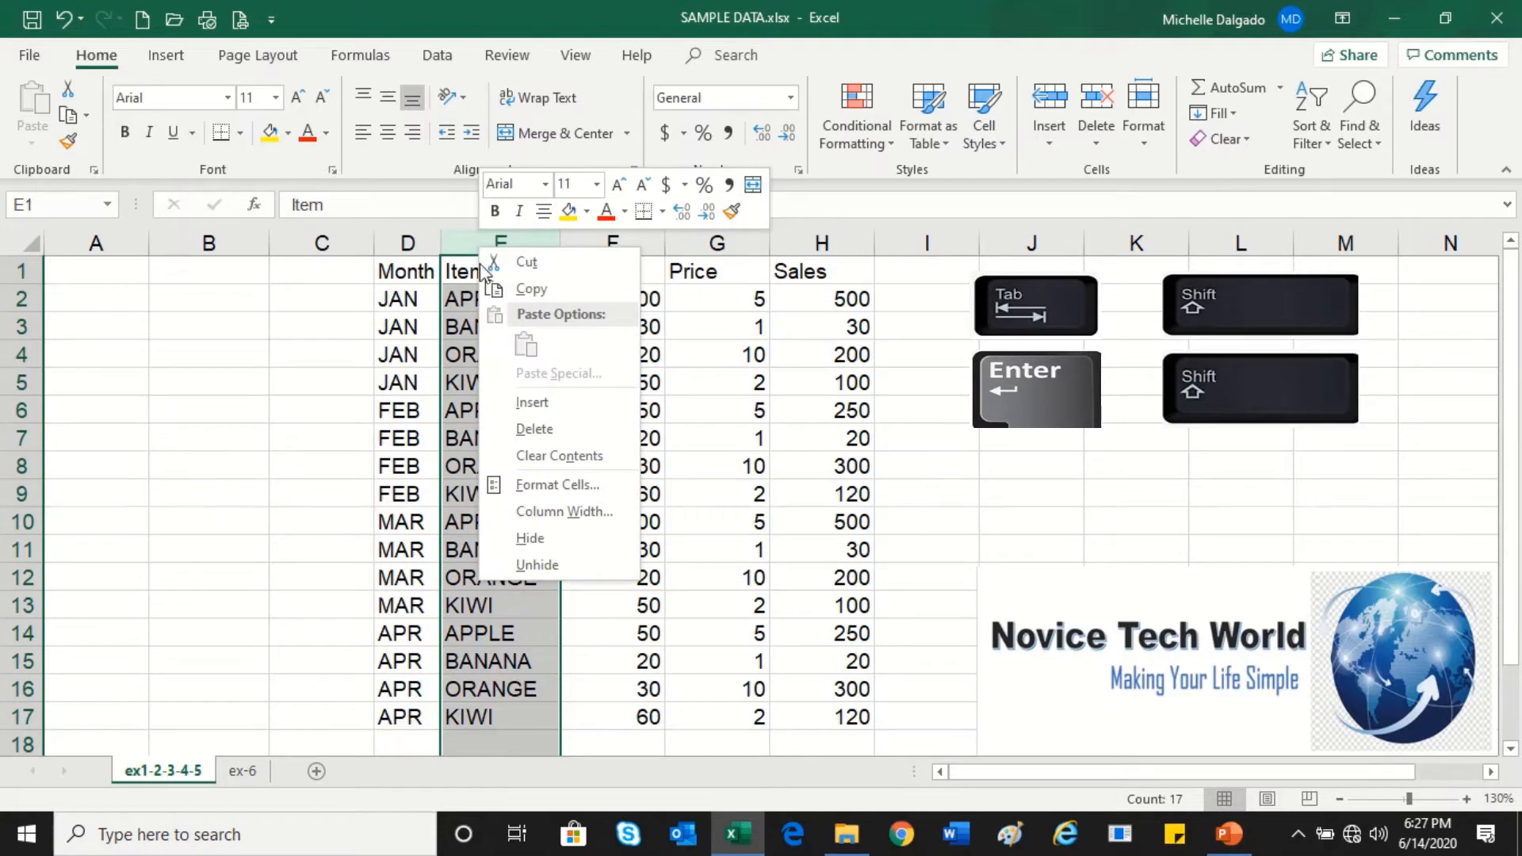
pyautogui.click(545, 402)
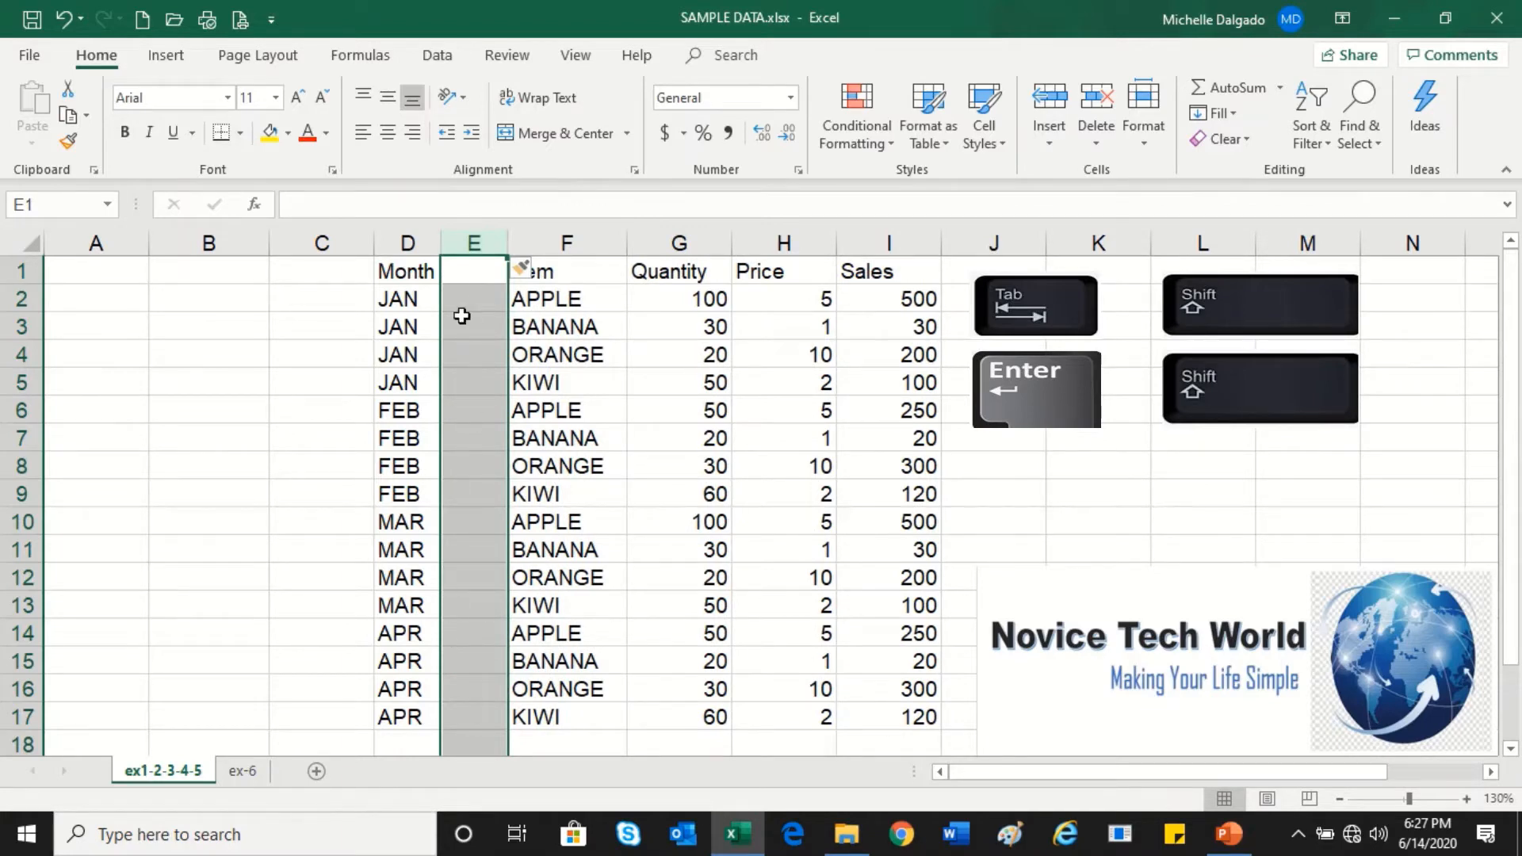
# Delete the blank column E between Month and Item, and select cell C5
pyautogui.click(407, 242)
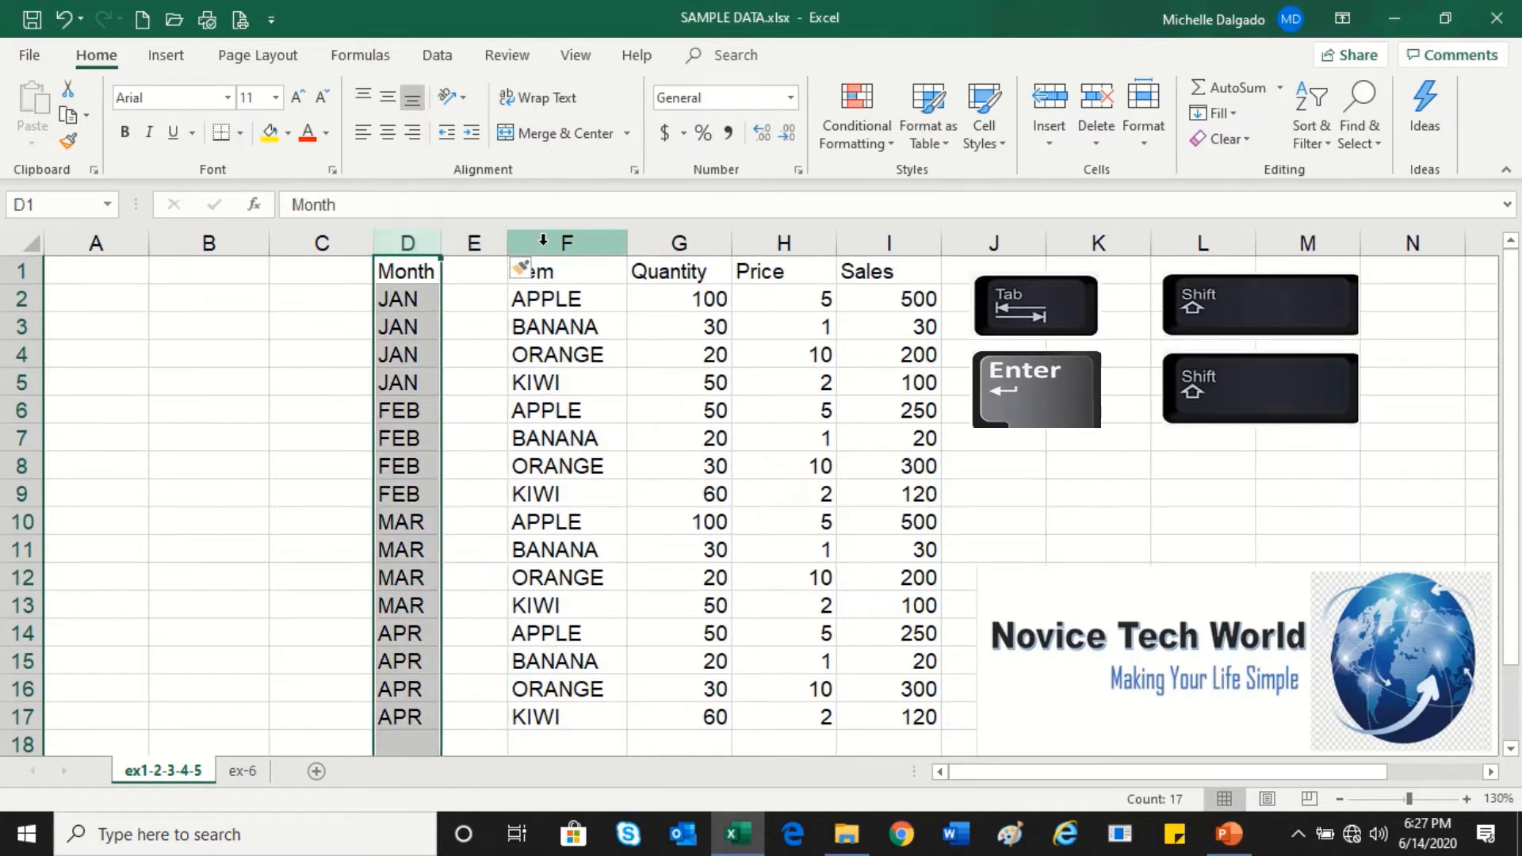
pyautogui.click(543, 241)
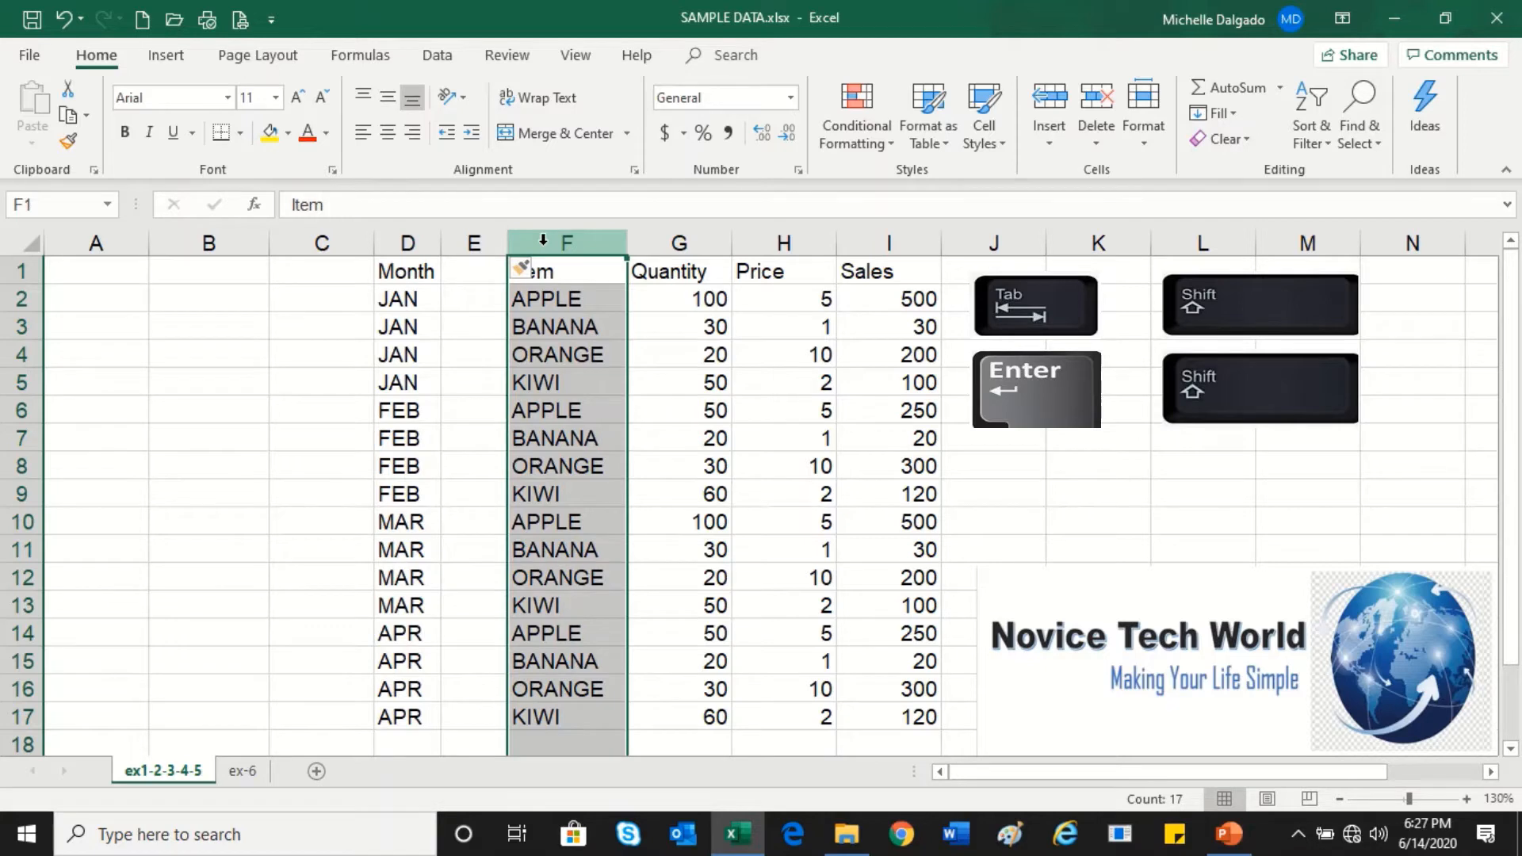
pyautogui.click(474, 246)
pyautogui.rightClick(476, 250)
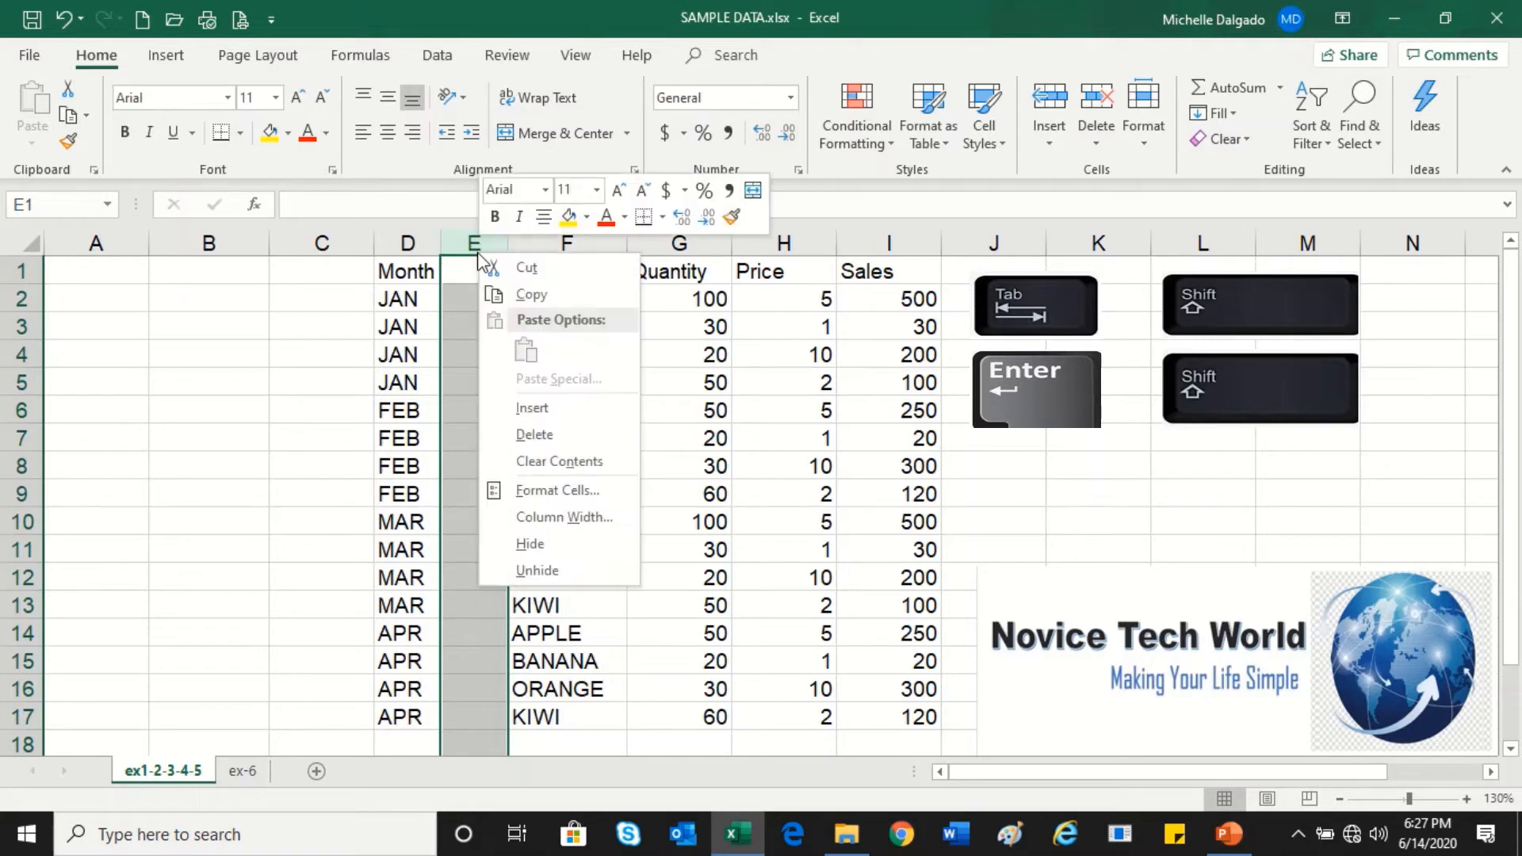
pyautogui.click(519, 438)
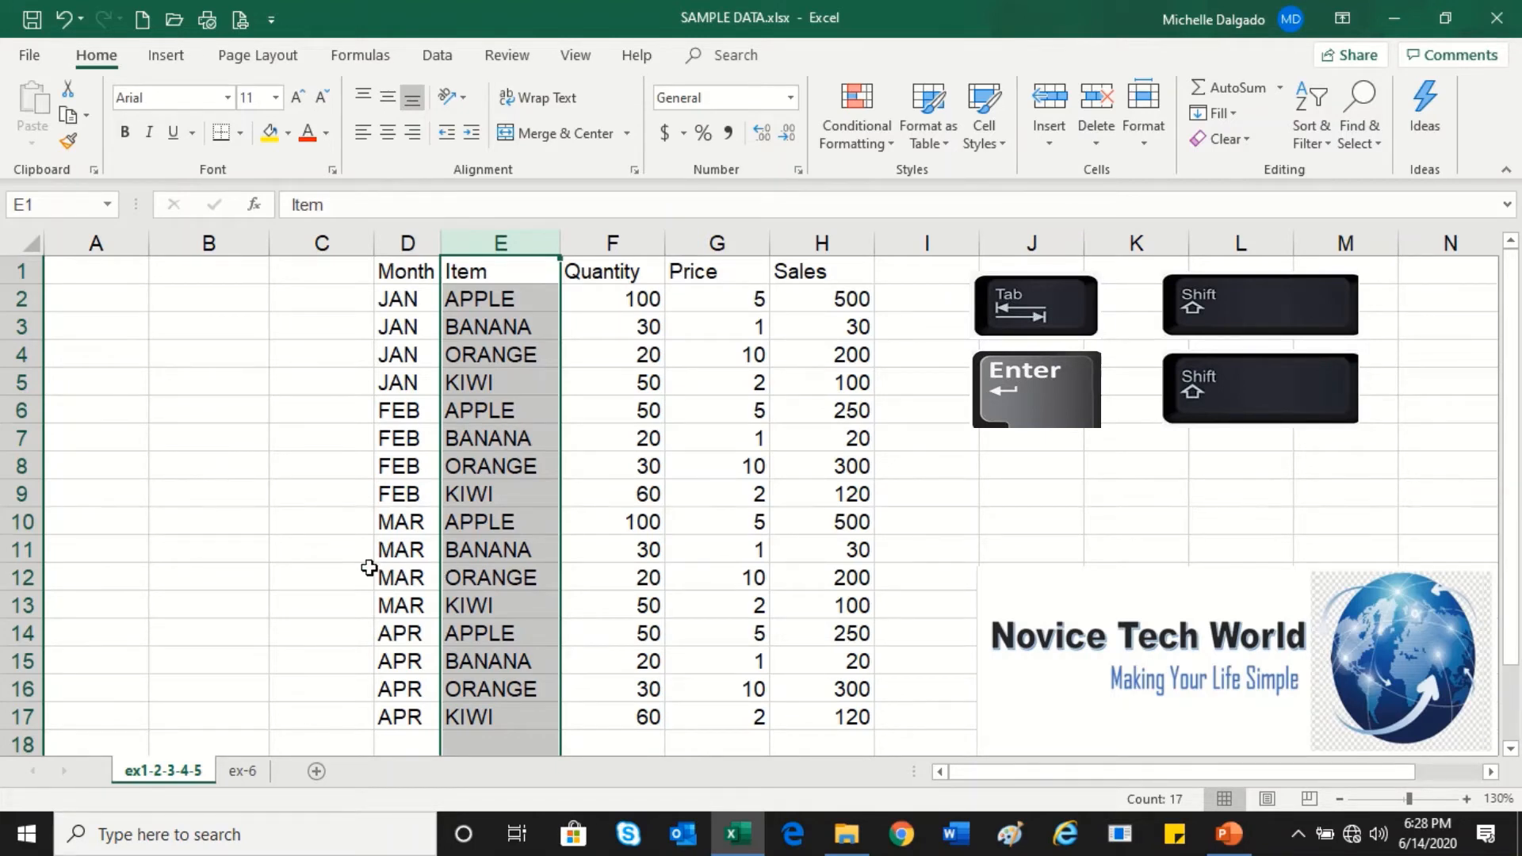
pyautogui.click(312, 373)
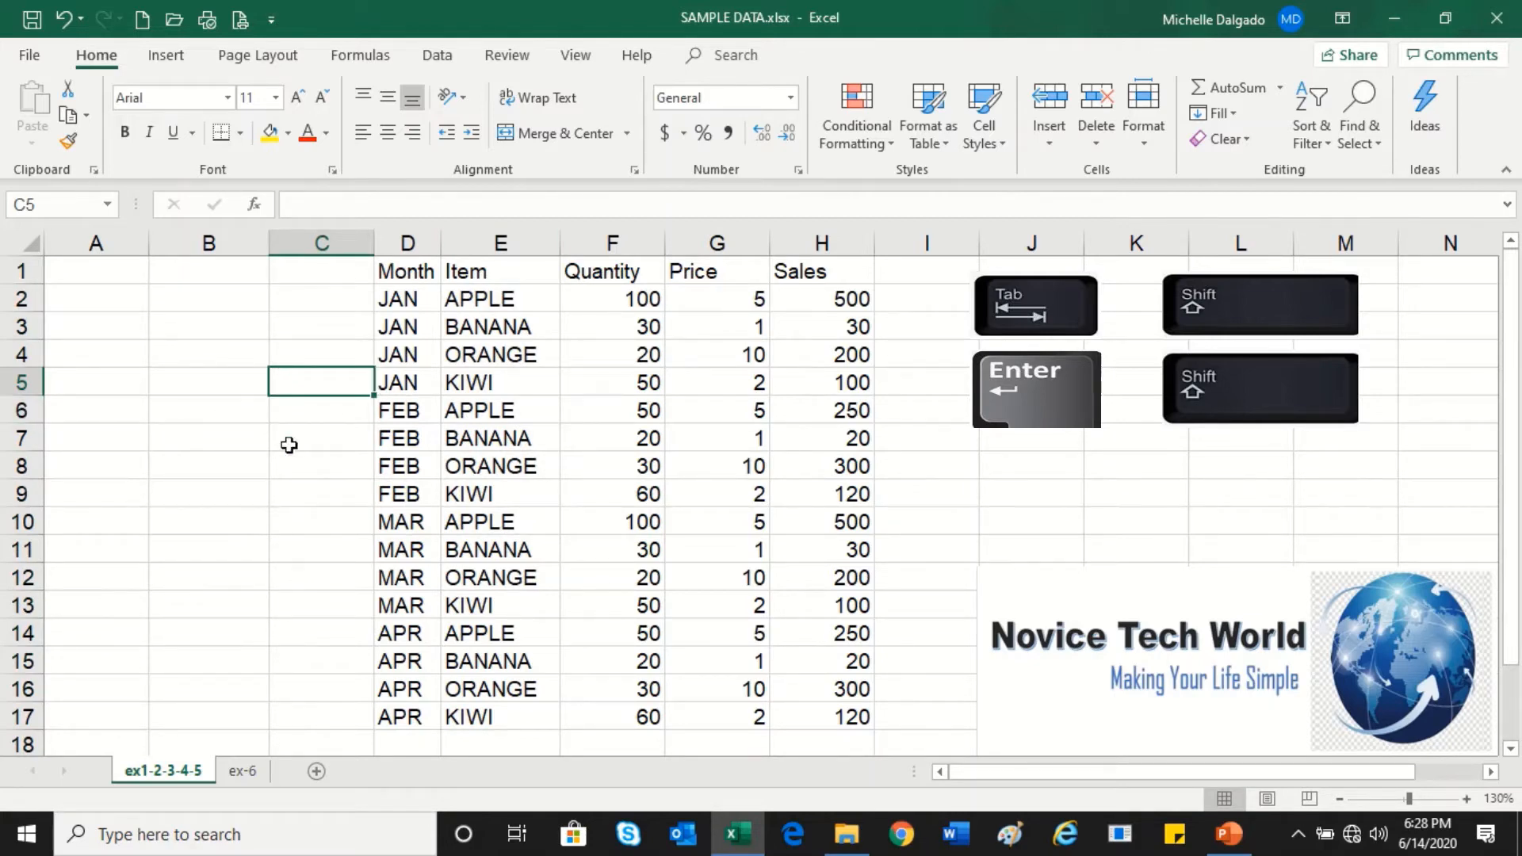
# Hide rows 6 to 9, which hold the February records
pyautogui.moveTo(421, 406); pyautogui.dragTo(461, 493)
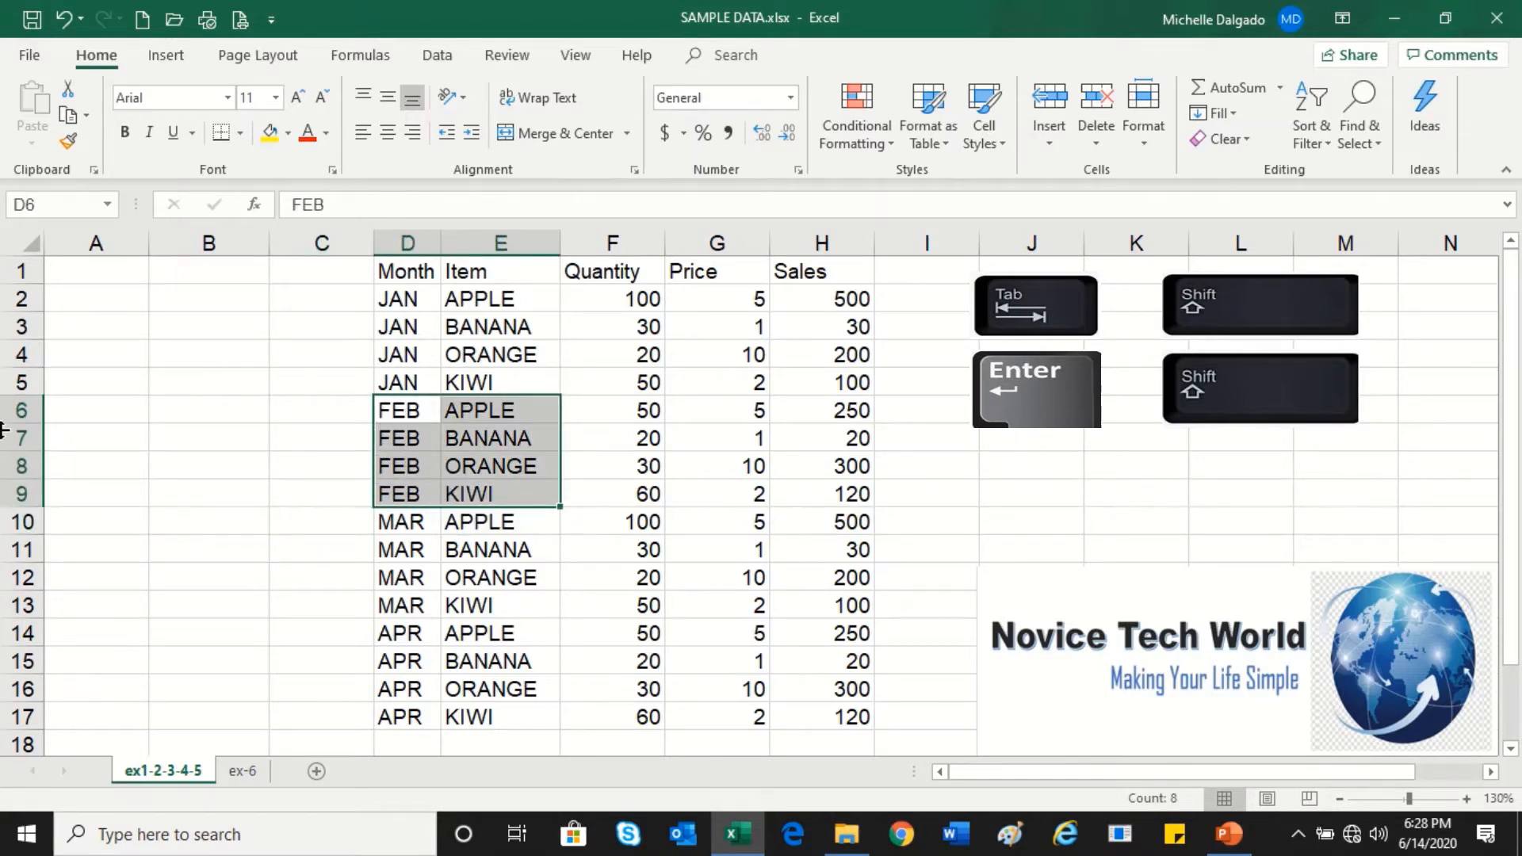
pyautogui.click(13, 406)
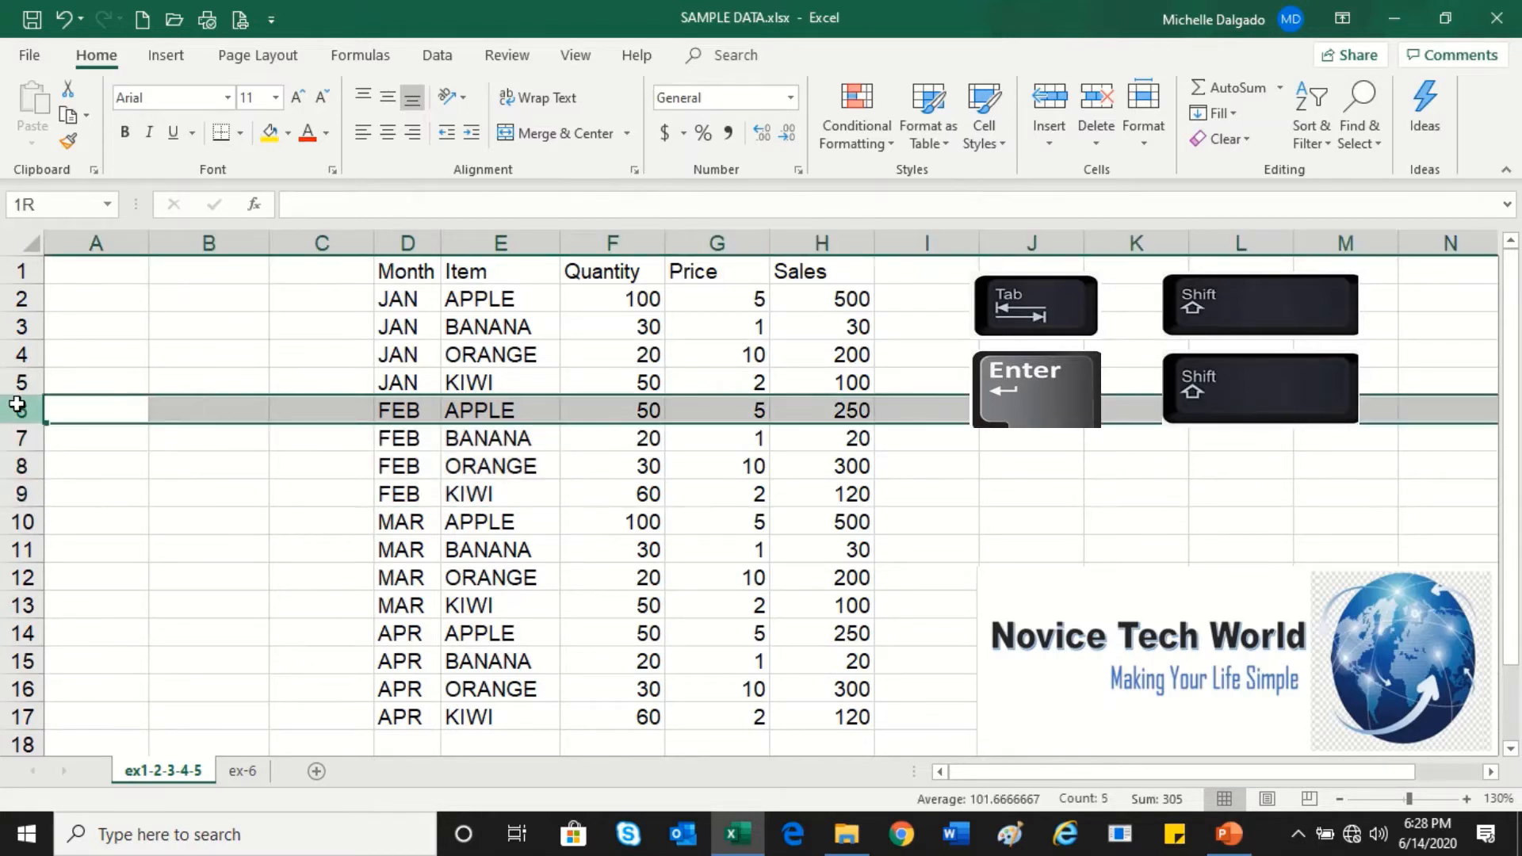
pyautogui.moveTo(17, 405); pyautogui.dragTo(19, 487)
pyautogui.rightClick(22, 444)
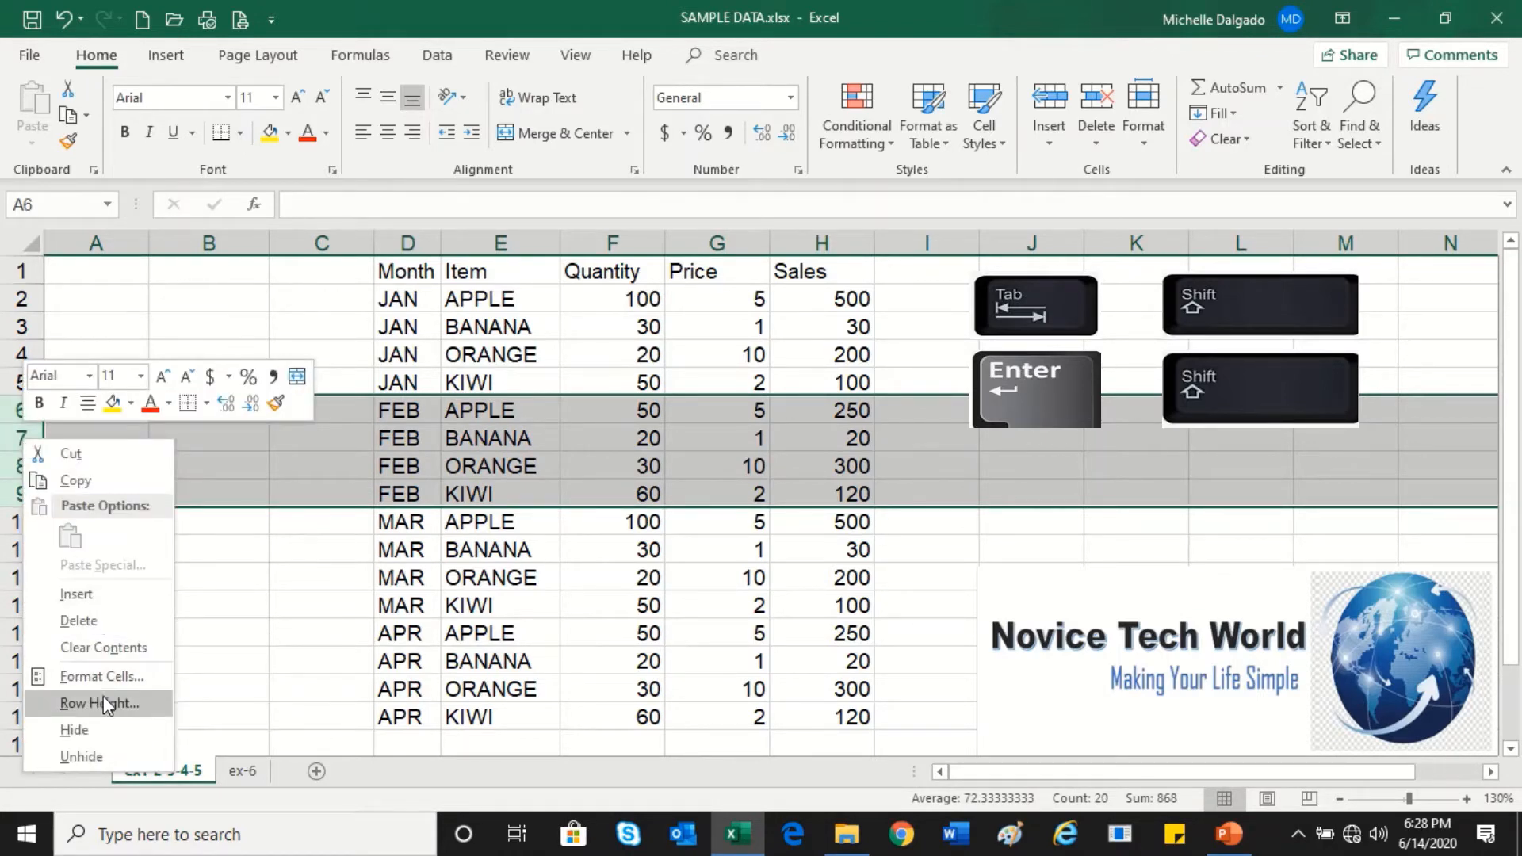
pyautogui.click(125, 730)
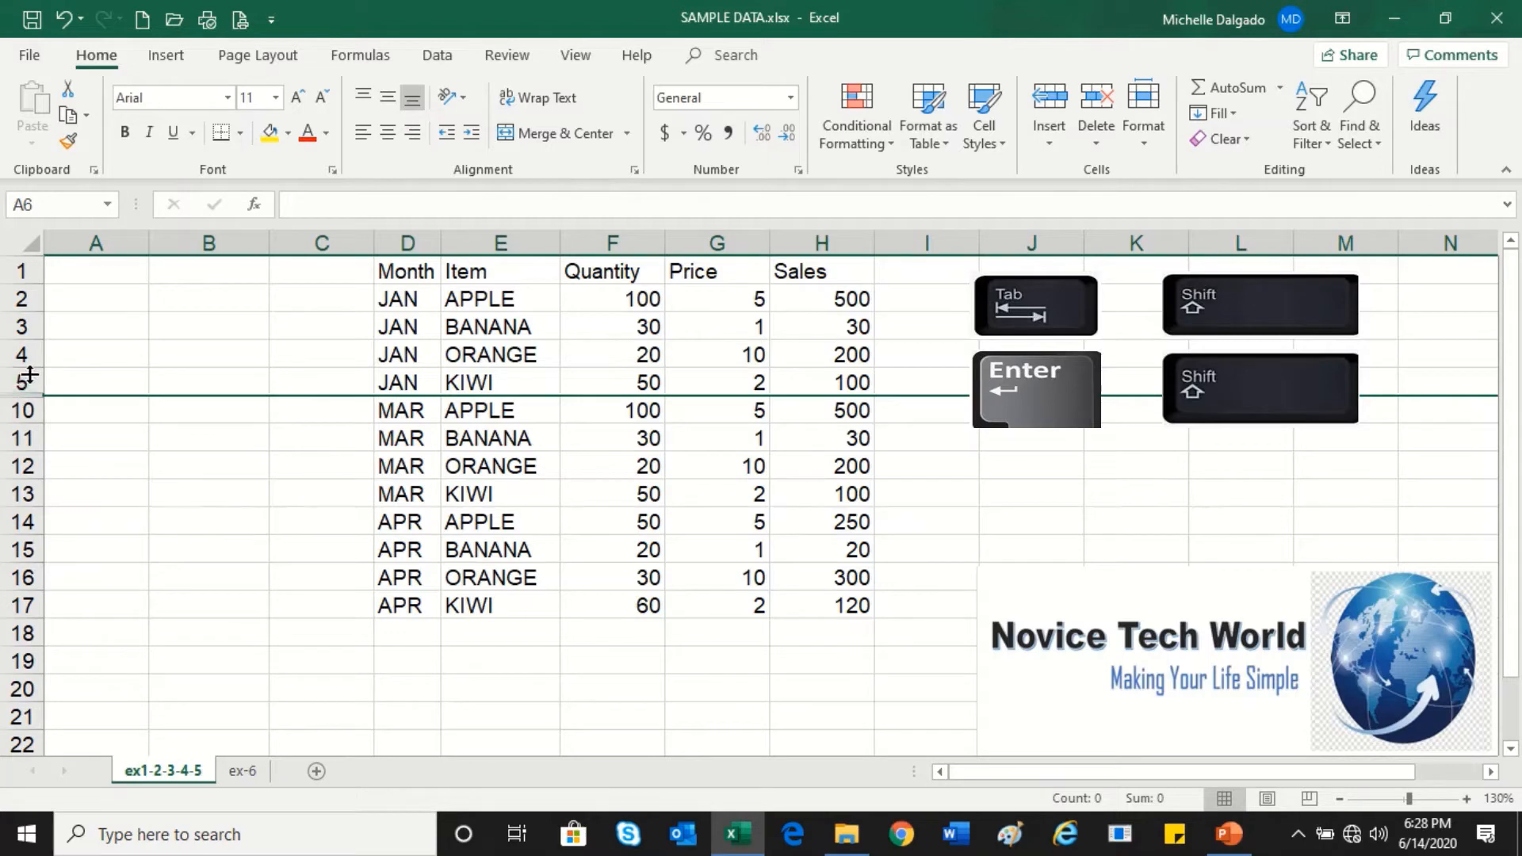
# Unhide rows 6 to 9 between the January and March records, and select the February month cells D6:D9
pyautogui.moveTo(20, 382); pyautogui.dragTo(48, 412)
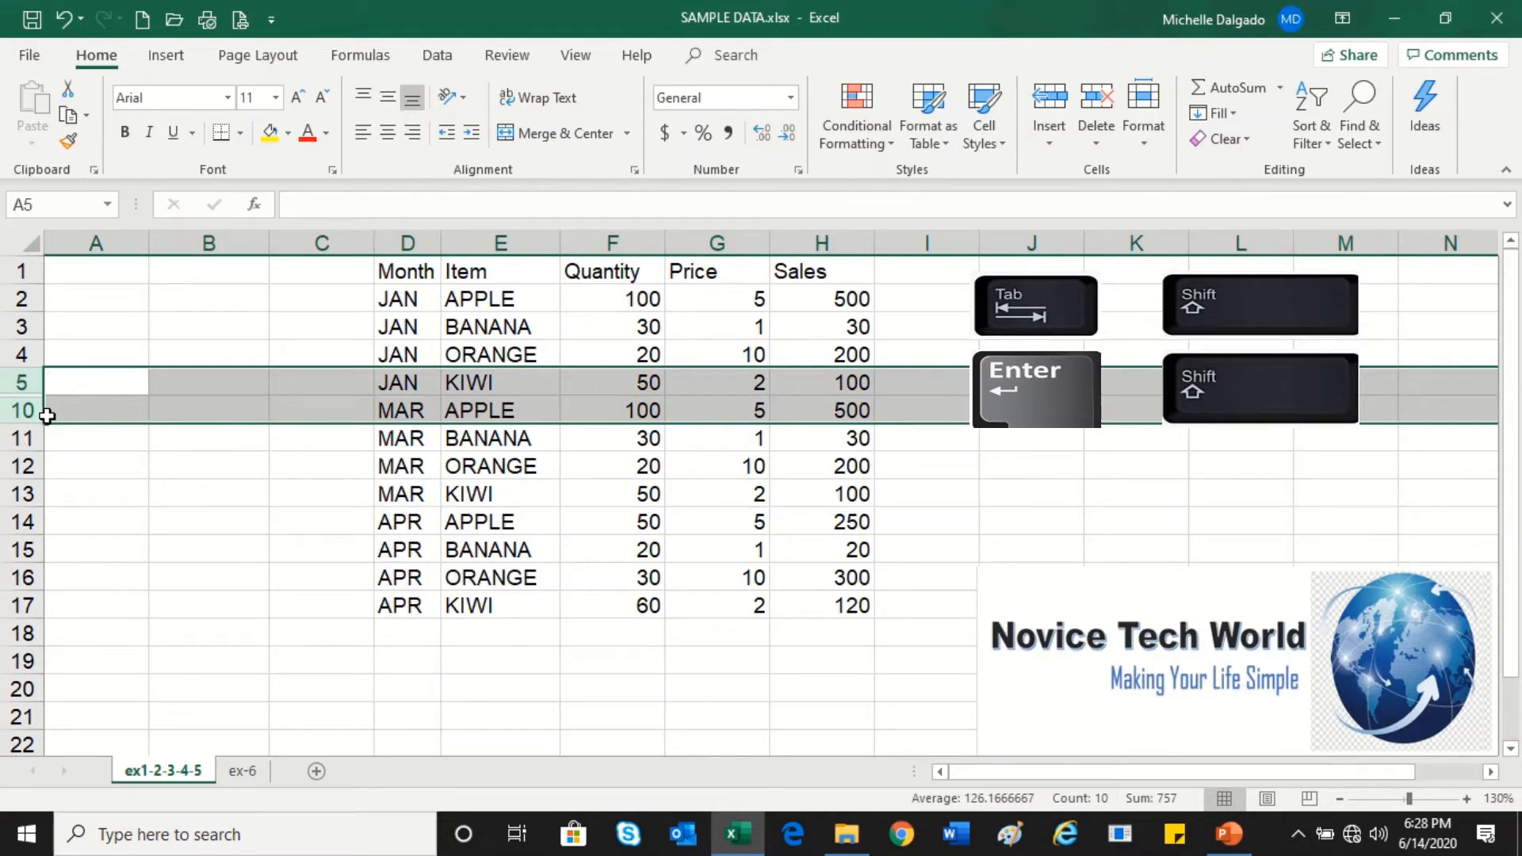
pyautogui.rightClick(47, 415)
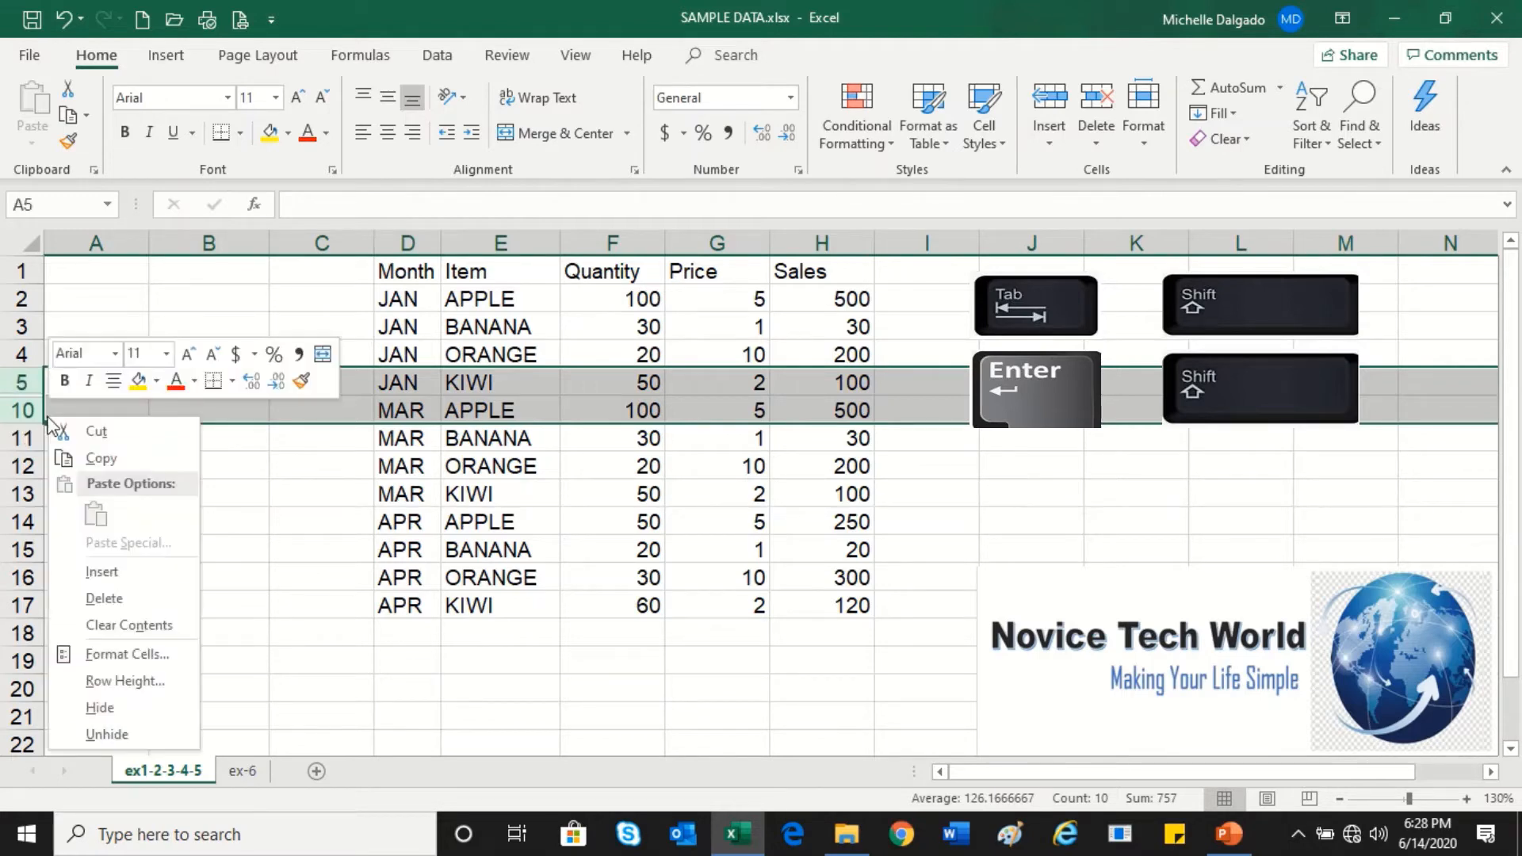
pyautogui.click(162, 737)
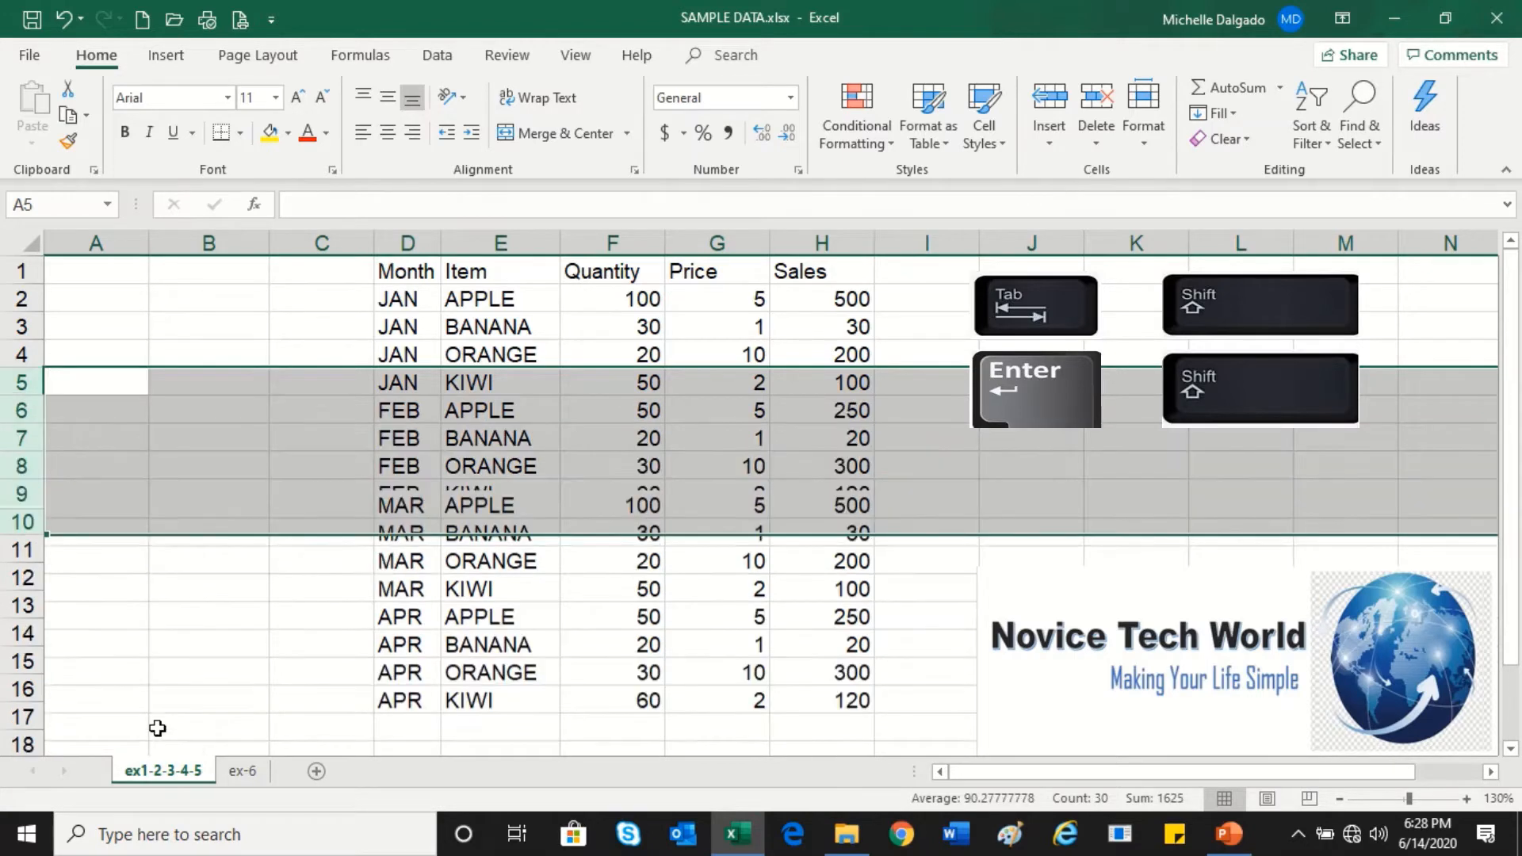
pyautogui.click(444, 471)
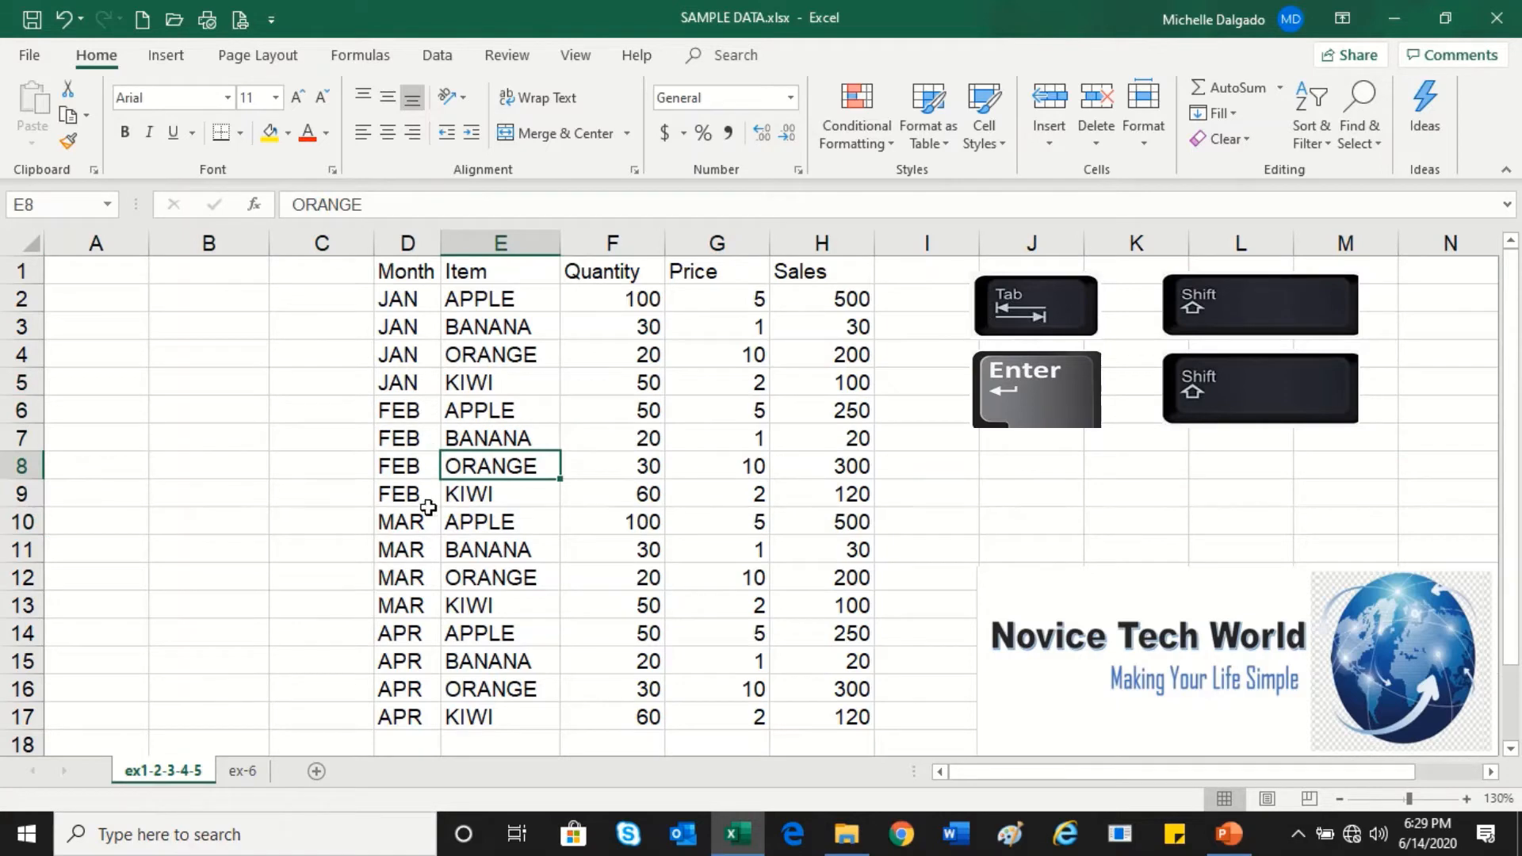
pyautogui.moveTo(429, 414); pyautogui.dragTo(425, 497)
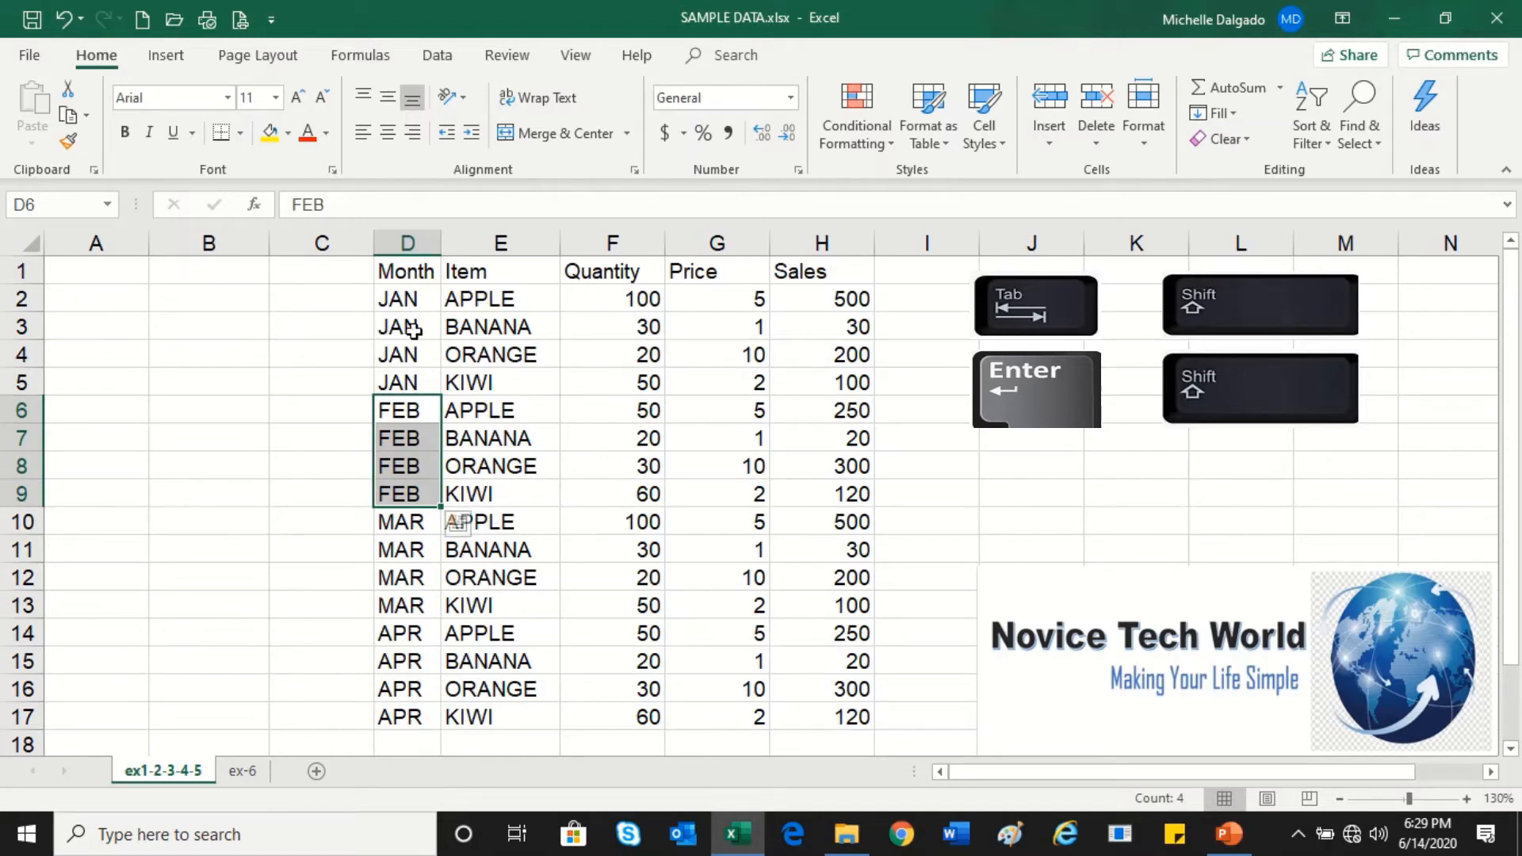
# Hide the Item column, column E
pyautogui.click(394, 240)
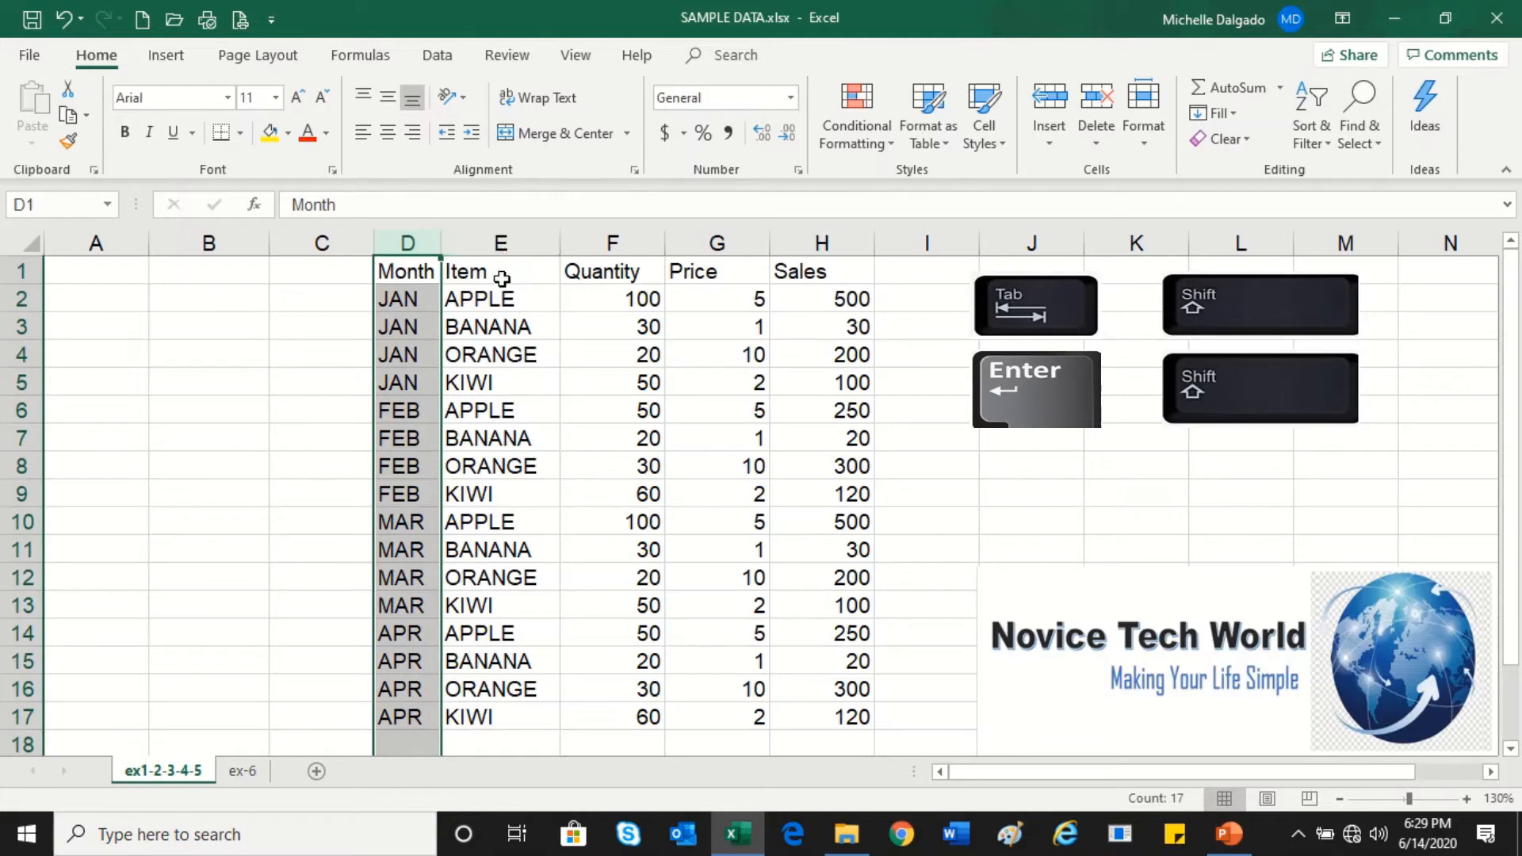
pyautogui.click(502, 242)
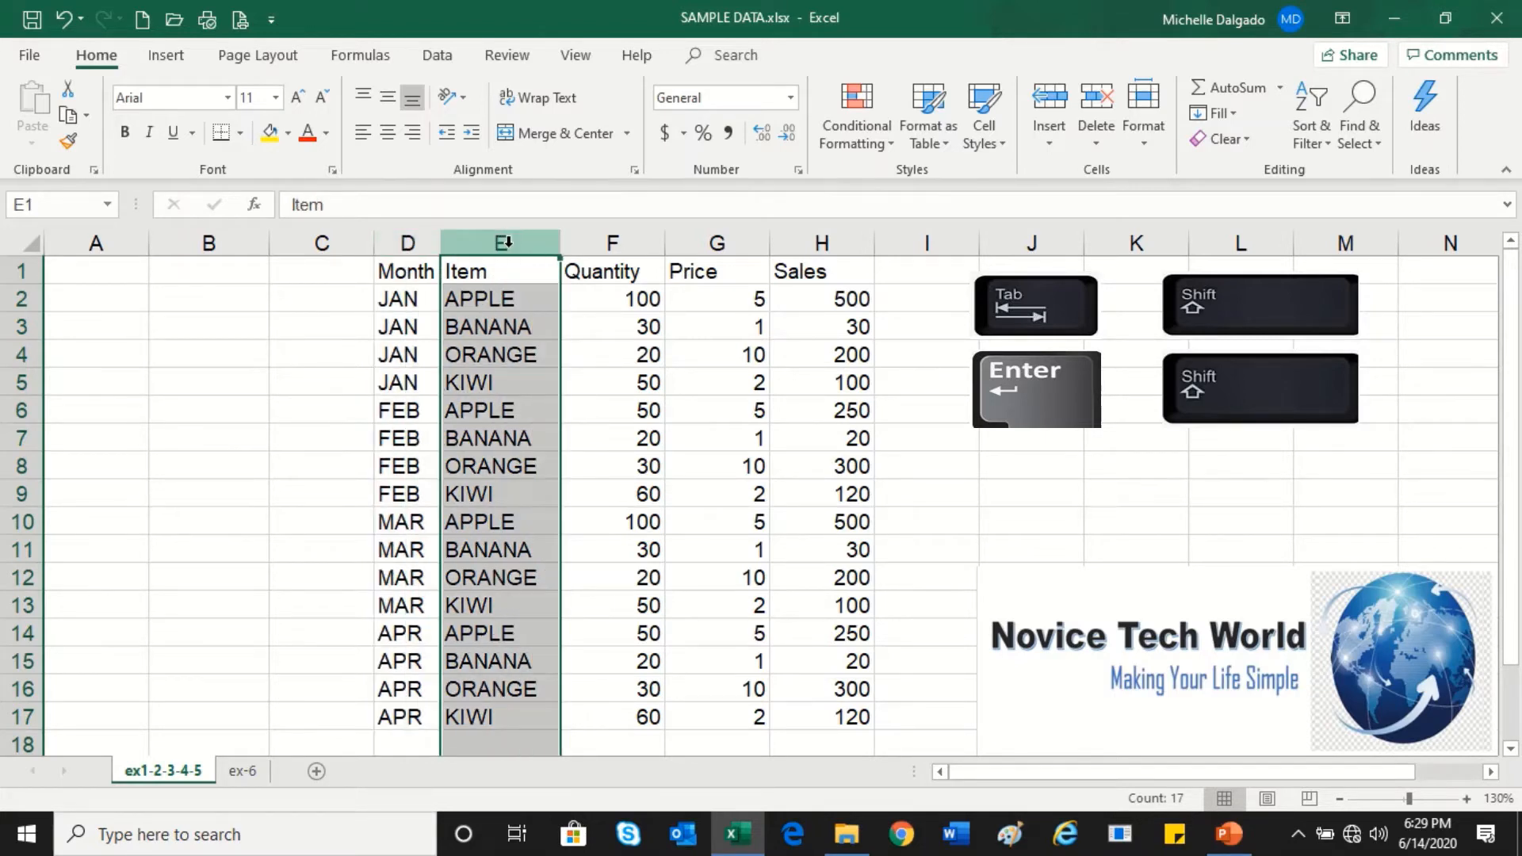
pyautogui.rightClick(510, 251)
pyautogui.click(578, 538)
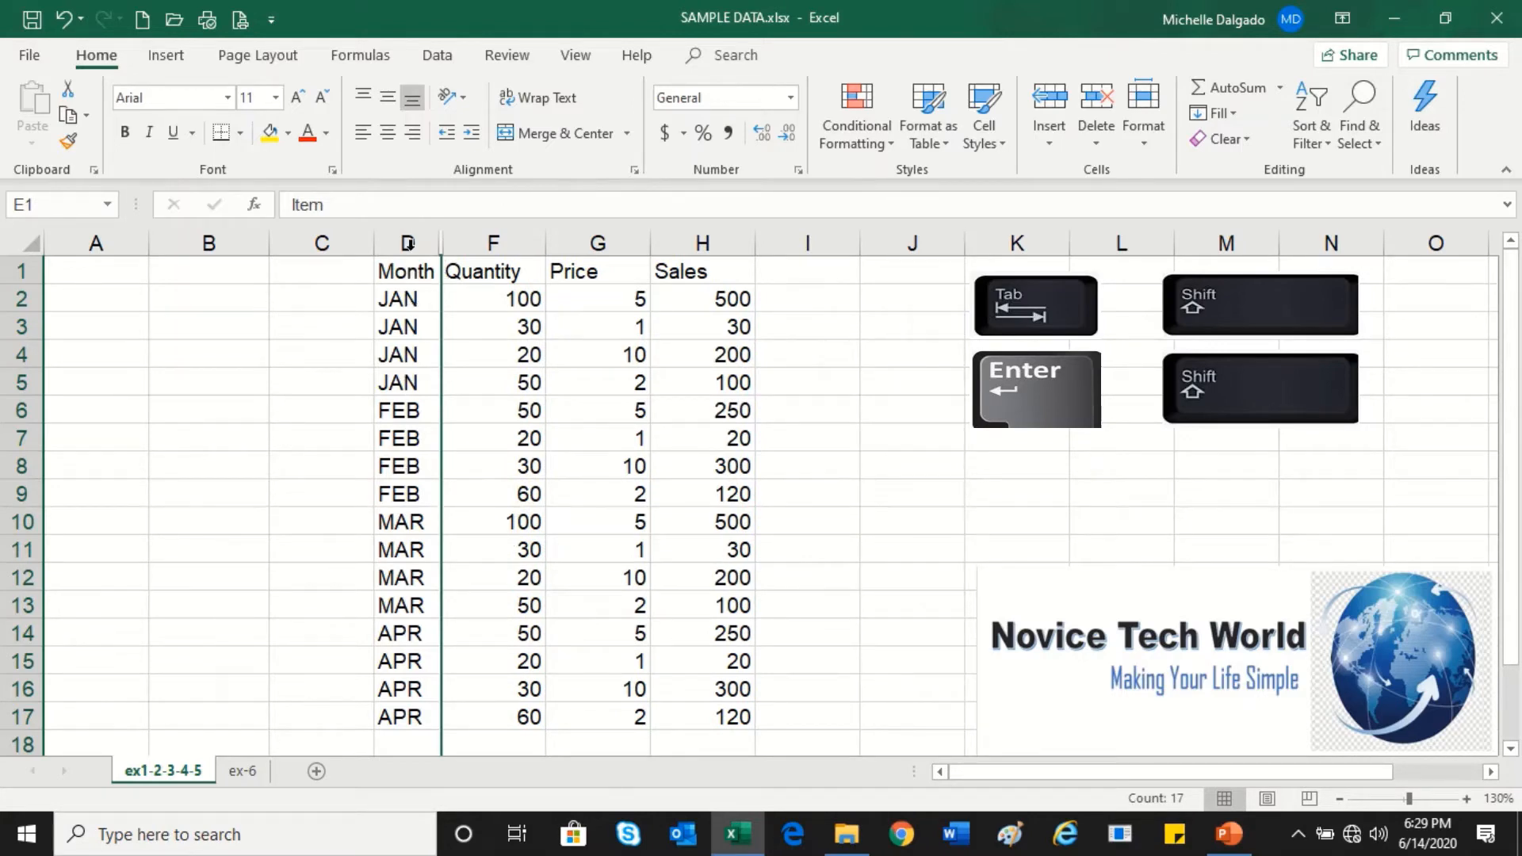
# Unhide the Item column between Month and Quantity, and select the whole column E
pyautogui.moveTo(410, 242); pyautogui.dragTo(503, 241)
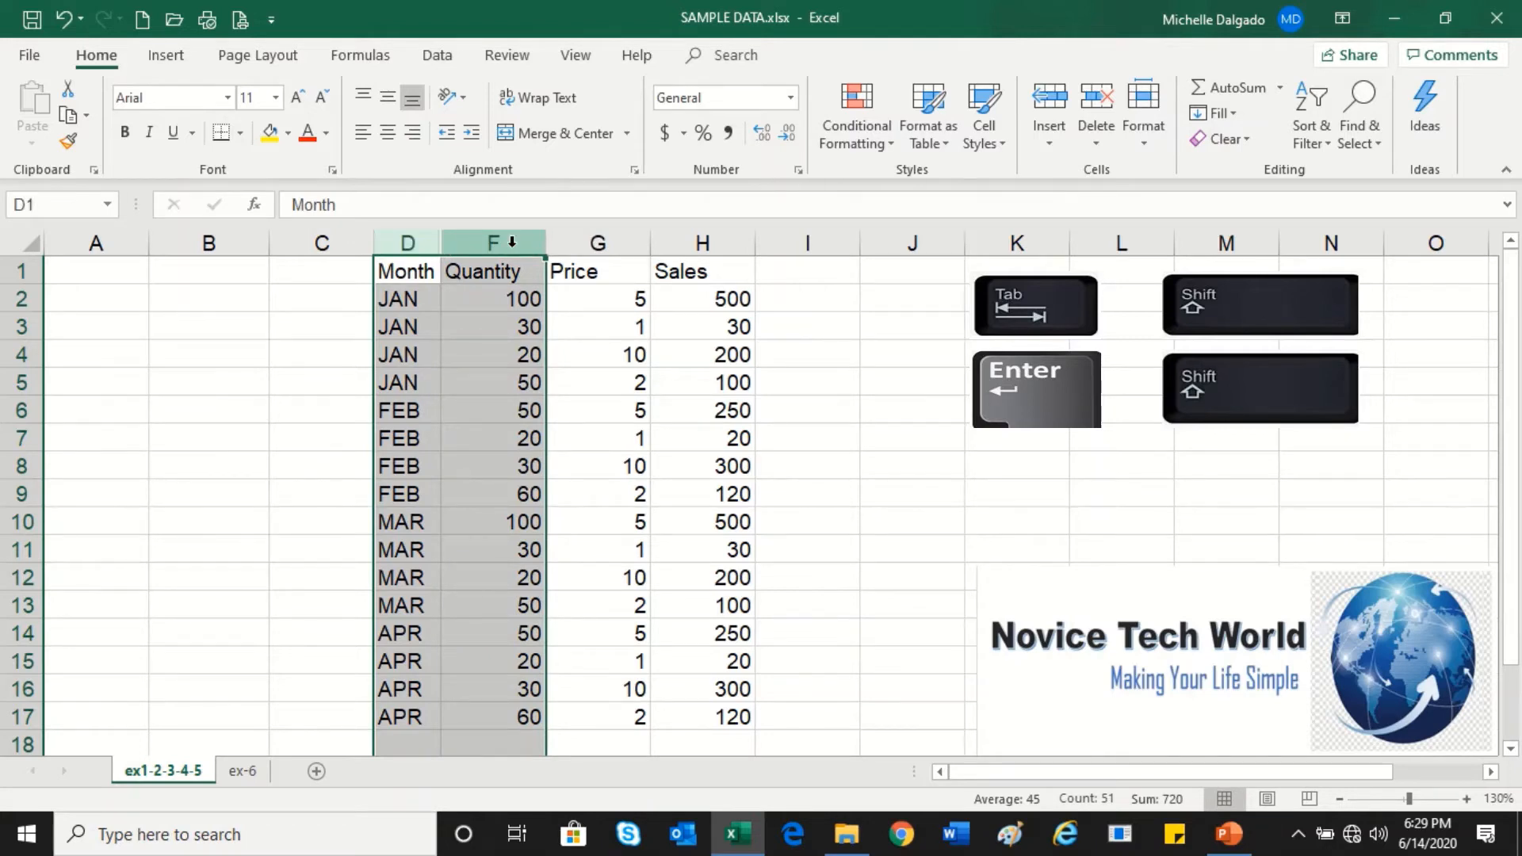
pyautogui.rightClick(512, 242)
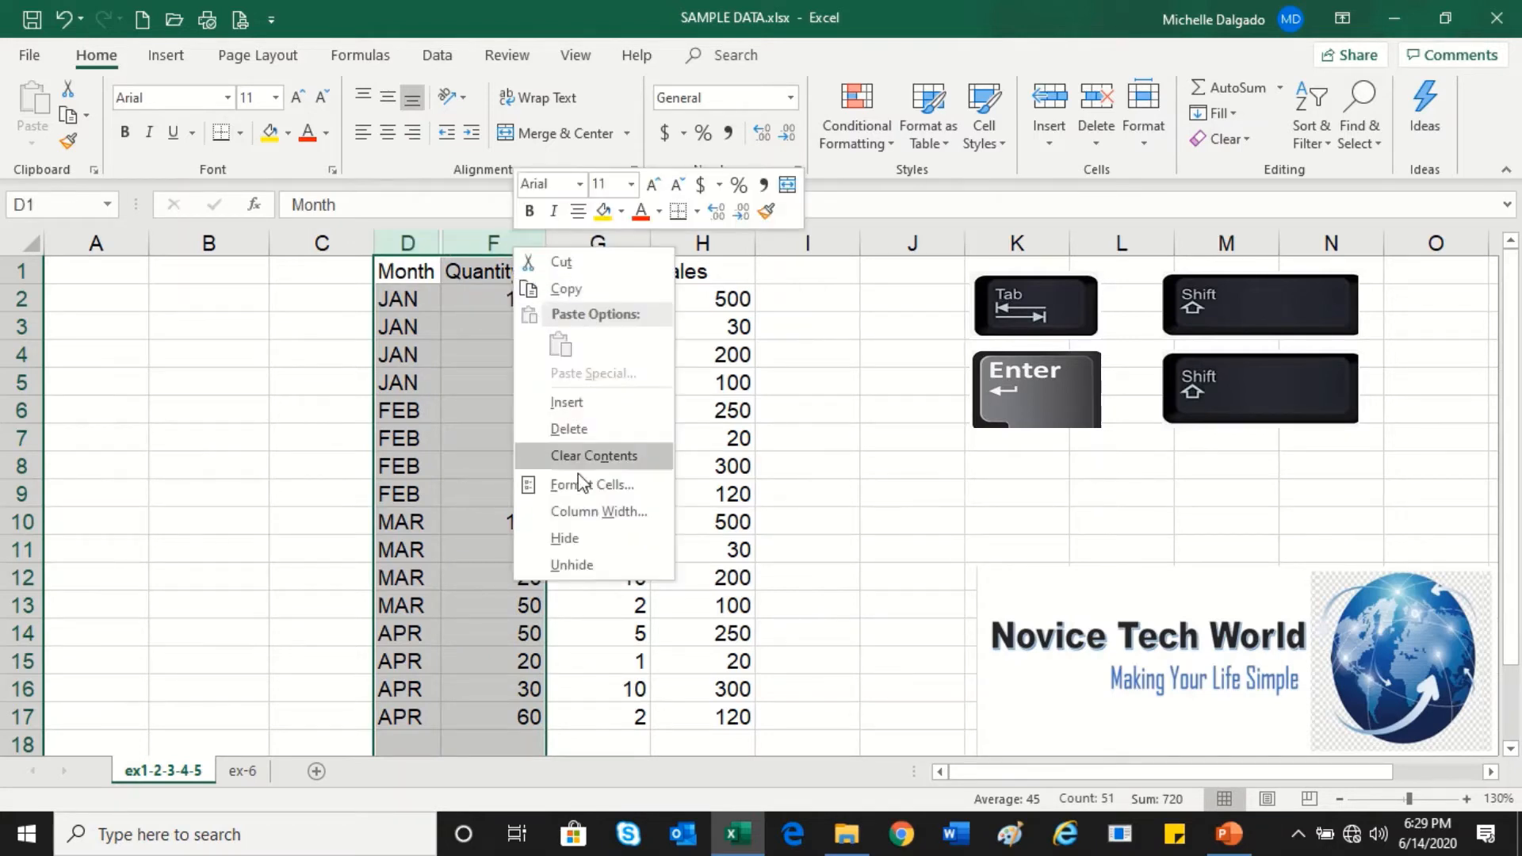
pyautogui.click(572, 565)
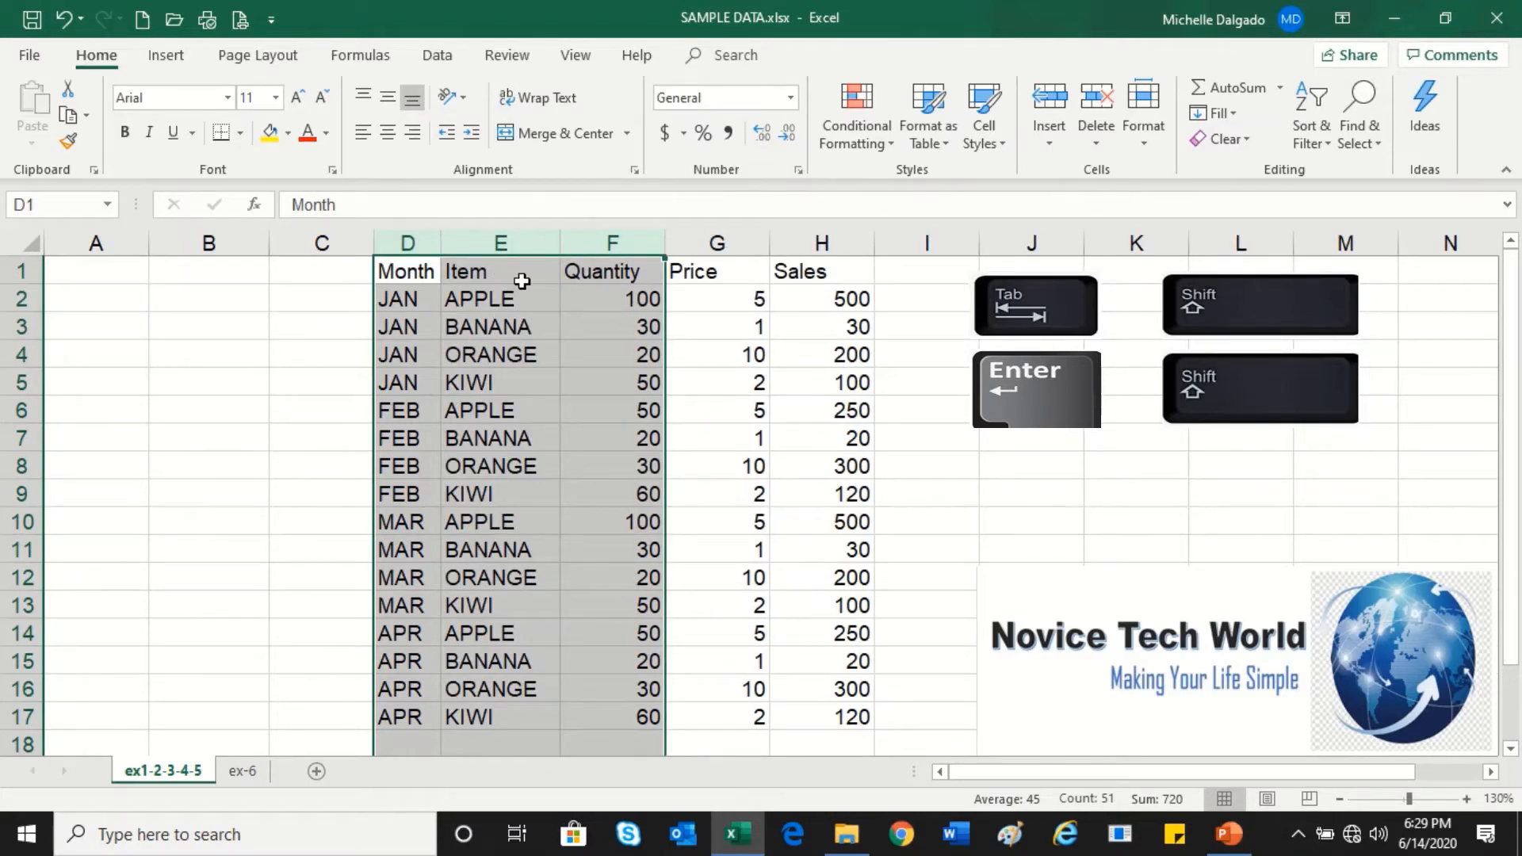
pyautogui.click(508, 243)
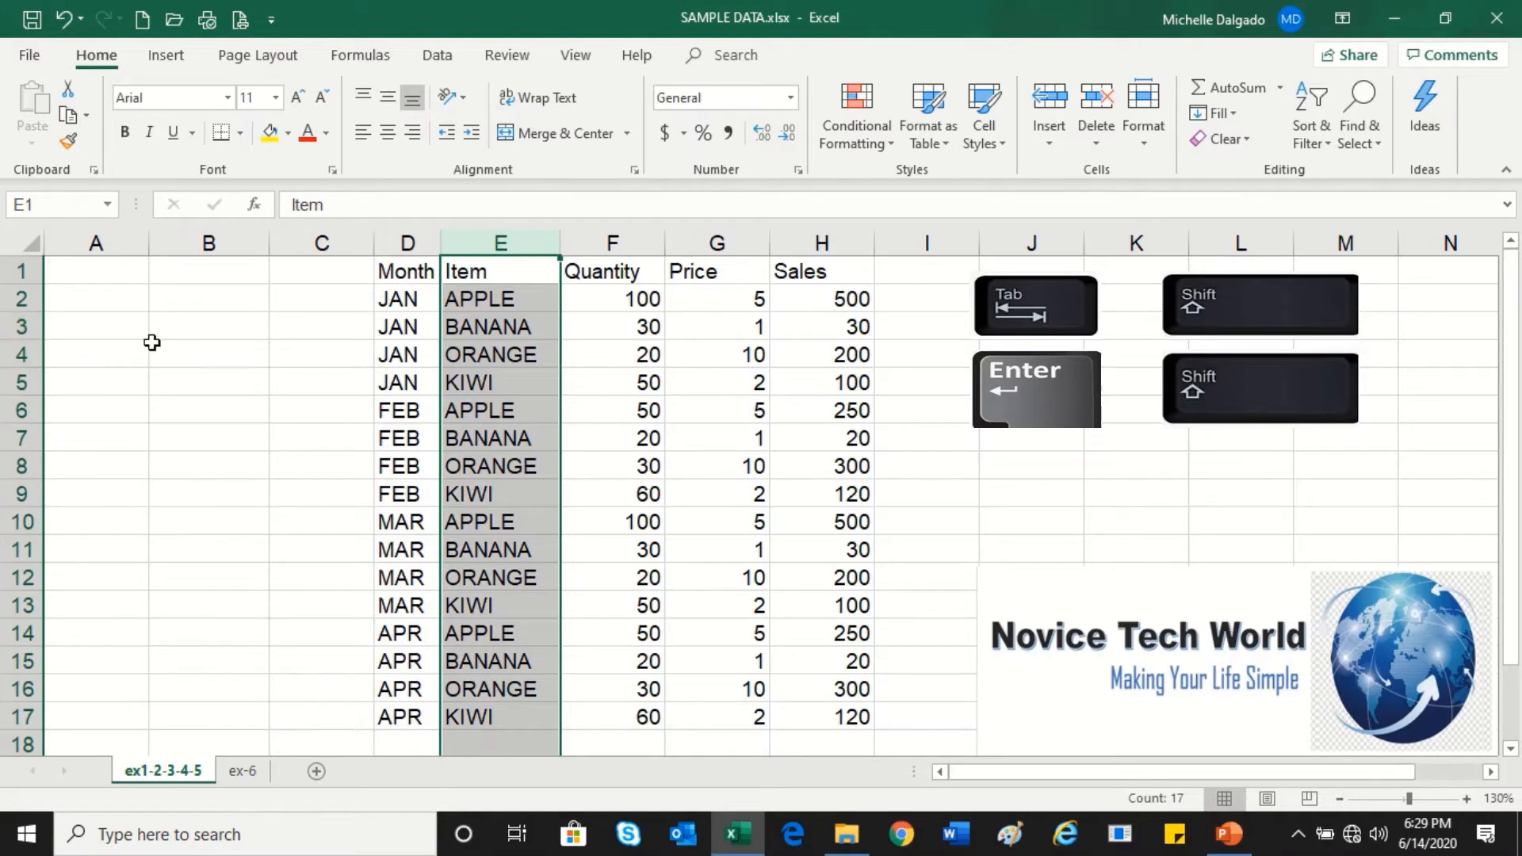
# Set the height of row 3, the January banana record, to 25
pyautogui.click(7, 326)
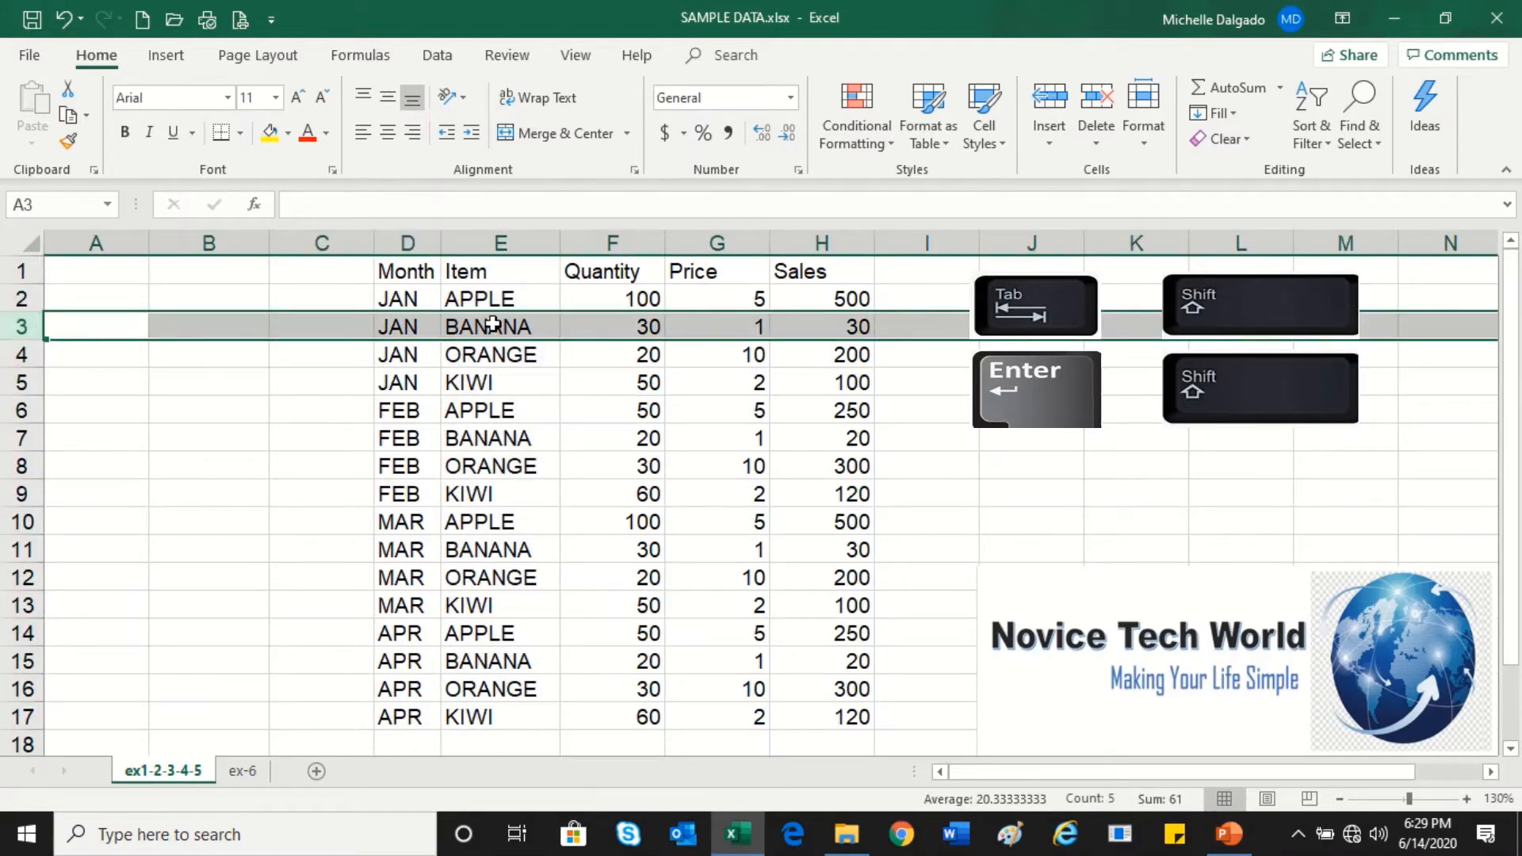
pyautogui.rightClick(23, 326)
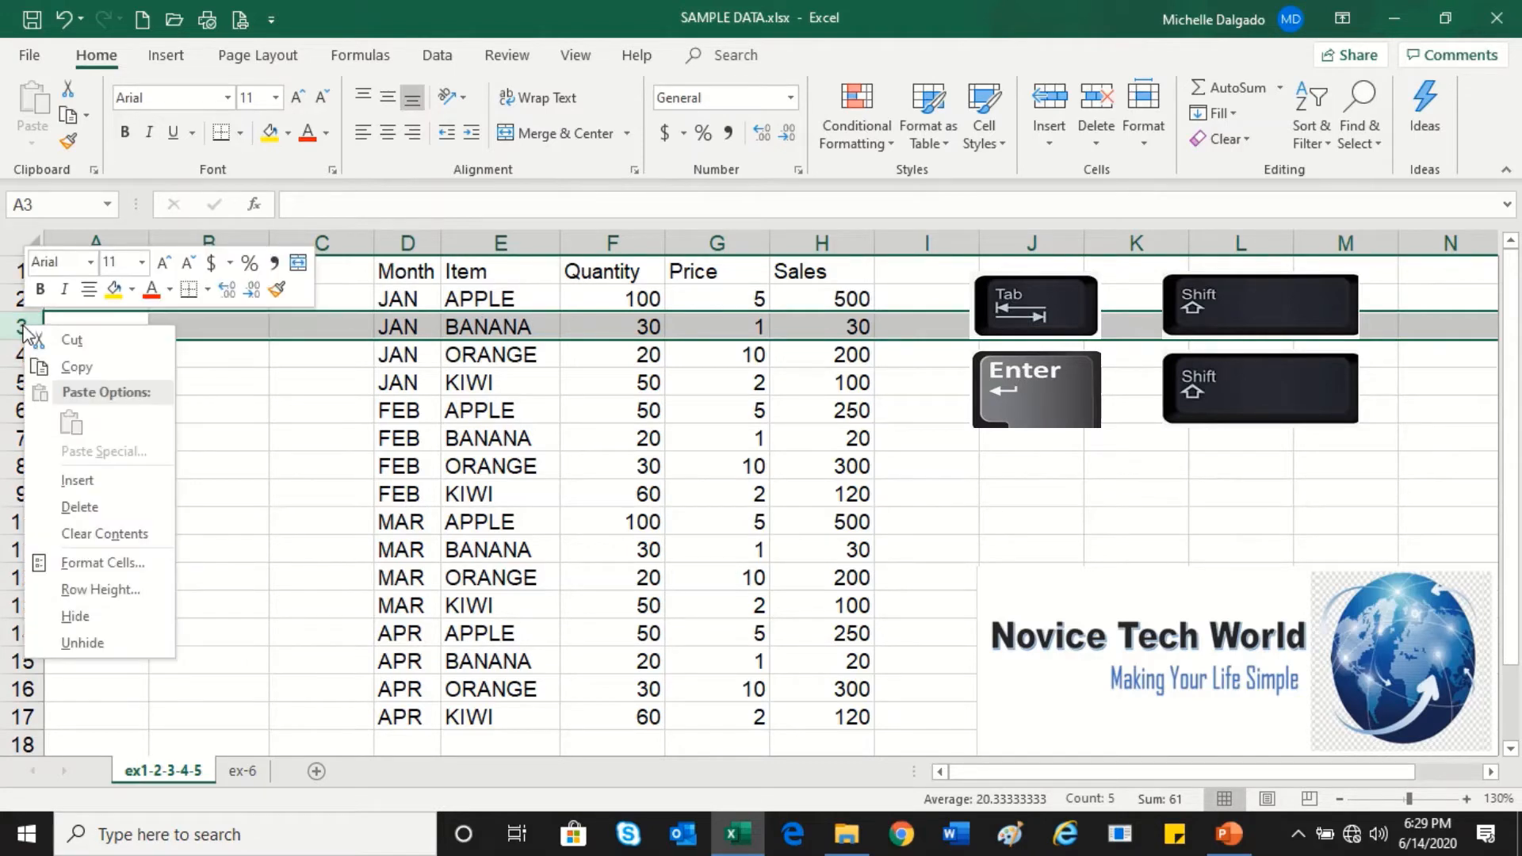
pyautogui.click(144, 592)
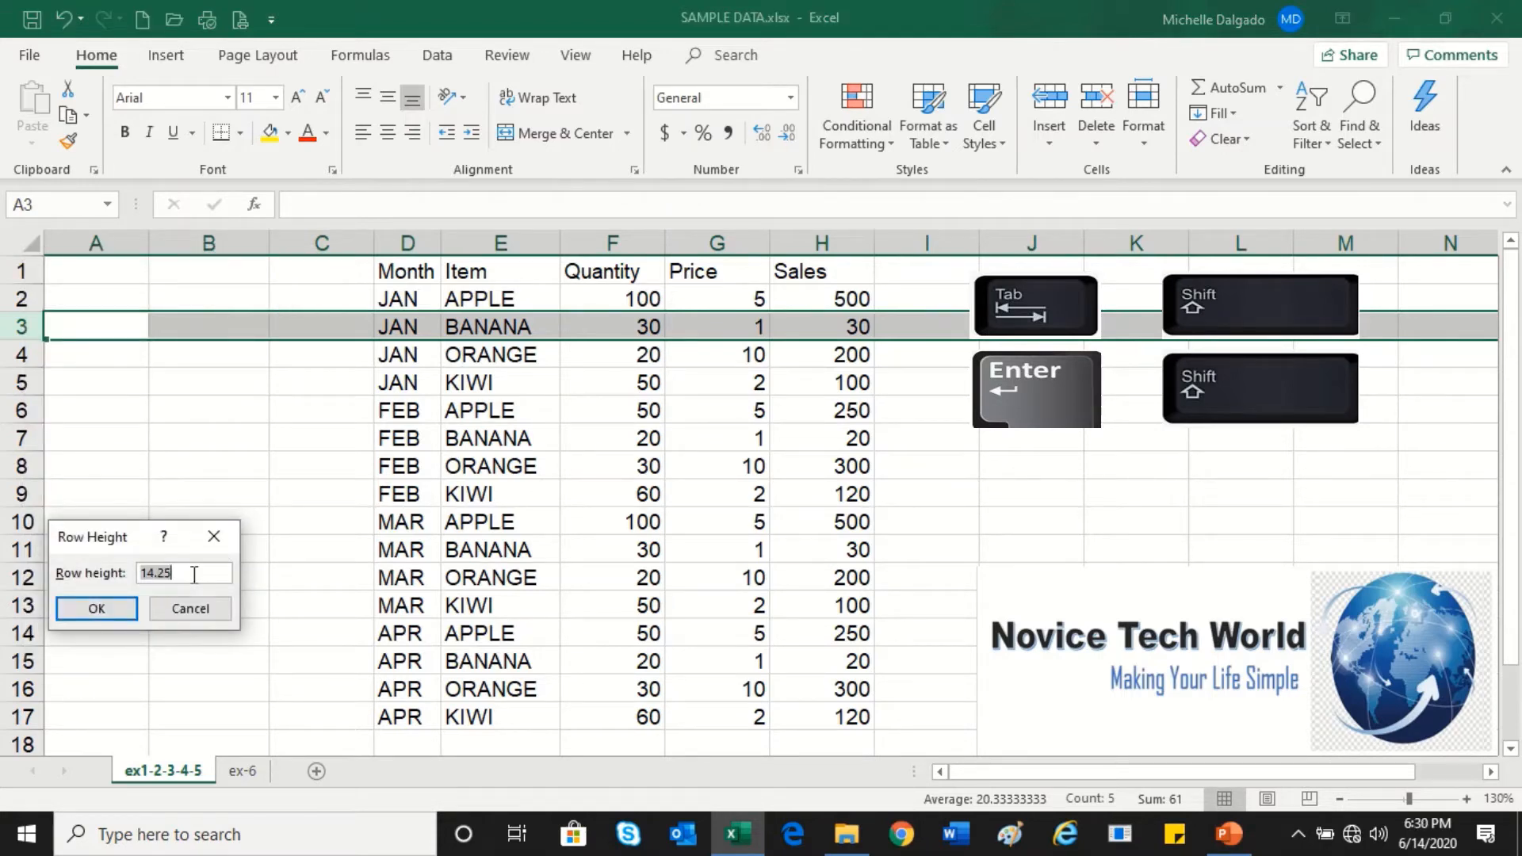
pyautogui.write('25')
pyautogui.press('Return')
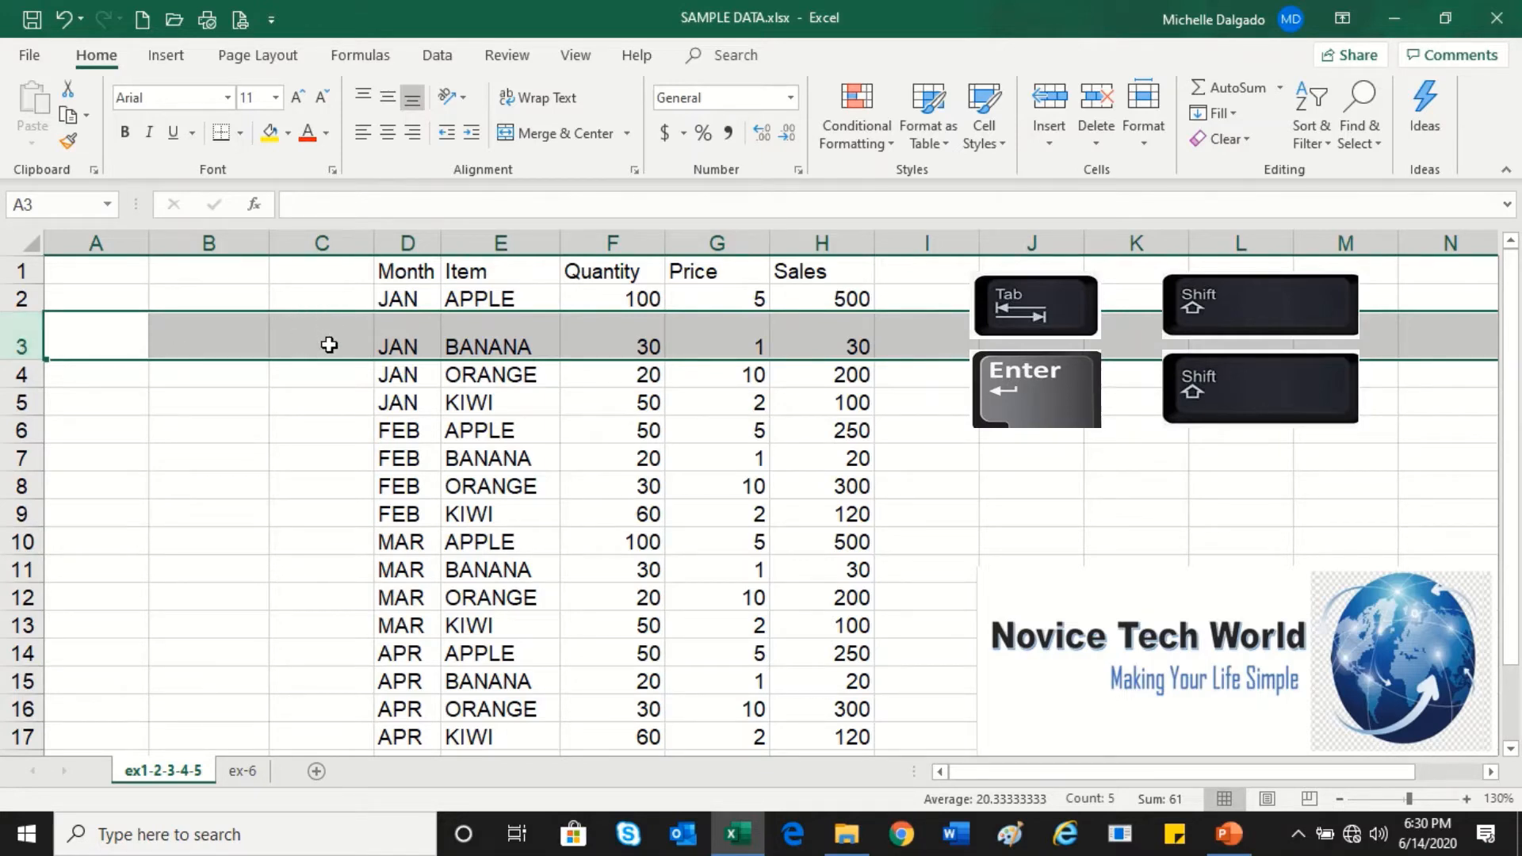
# Set the height of row 3 back to 14.25
pyautogui.rightClick(19, 346)
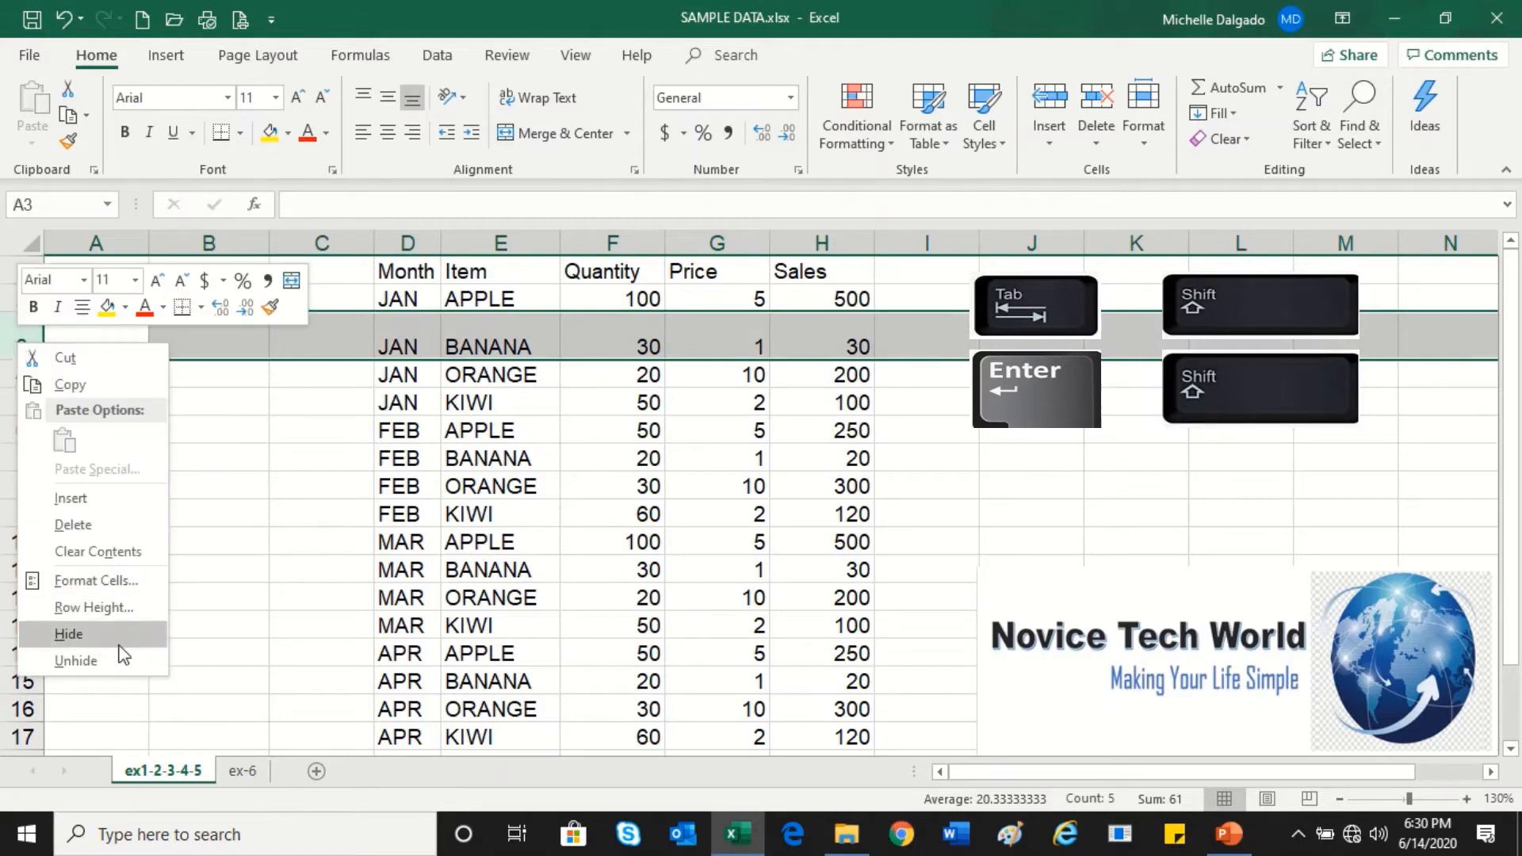
pyautogui.click(114, 611)
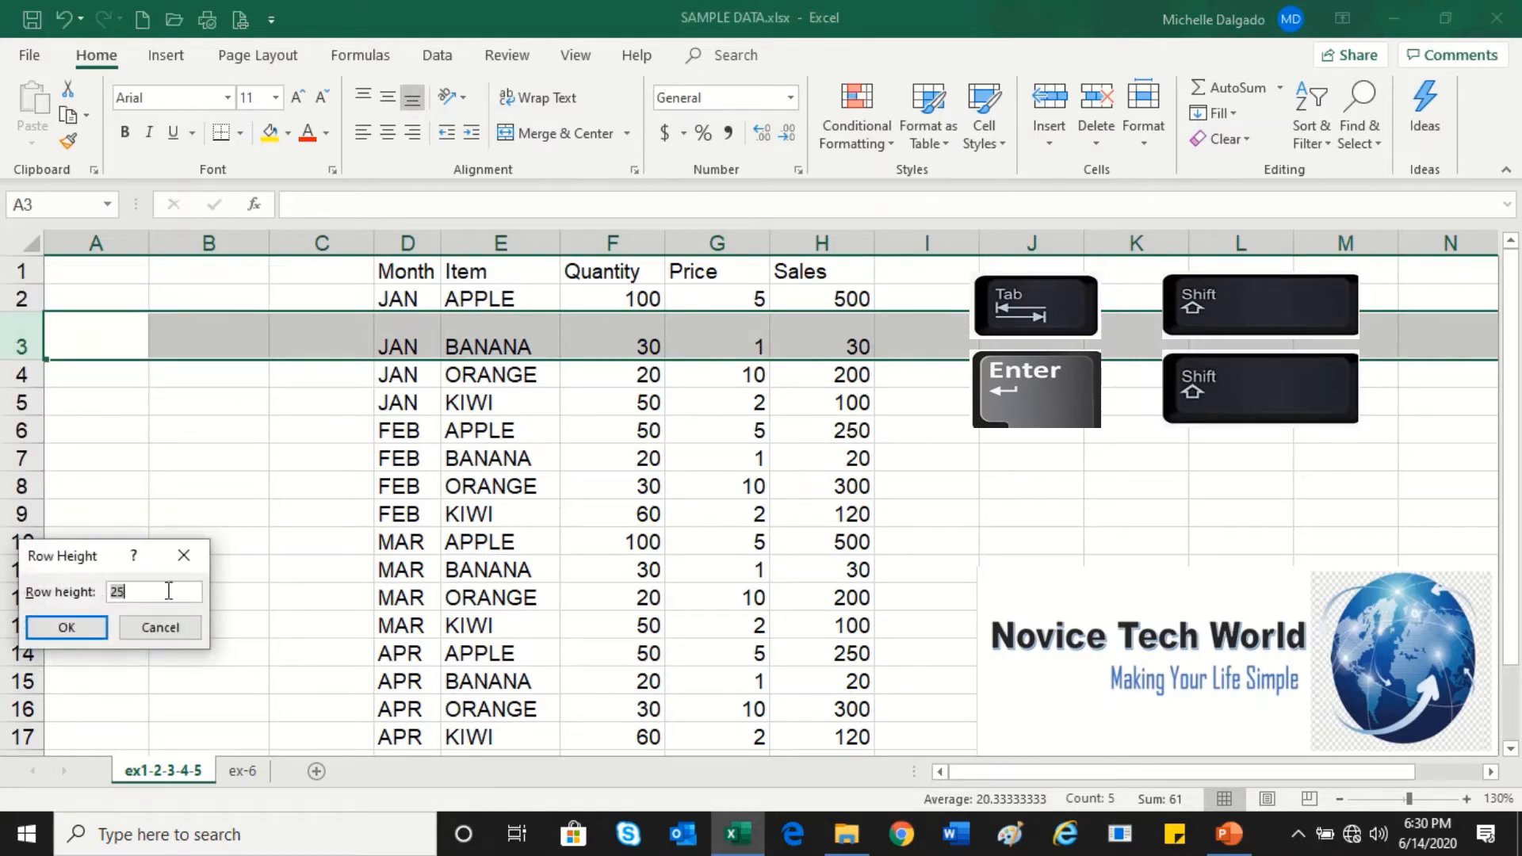
pyautogui.write('14.25')
pyautogui.press('Return')
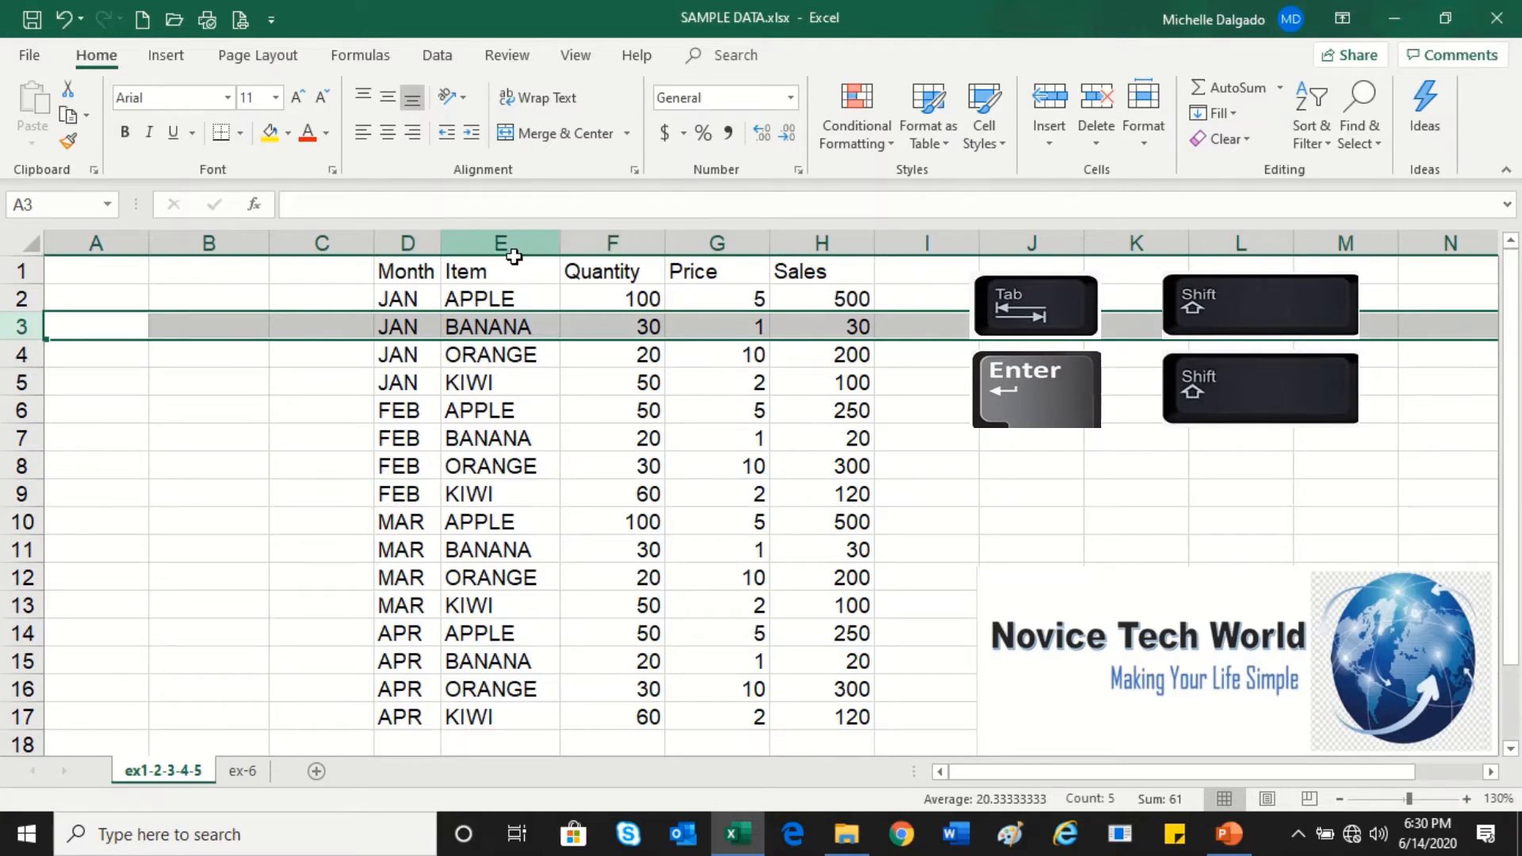
# Set the width of the Month column, column D, to 20
pyautogui.click(416, 240)
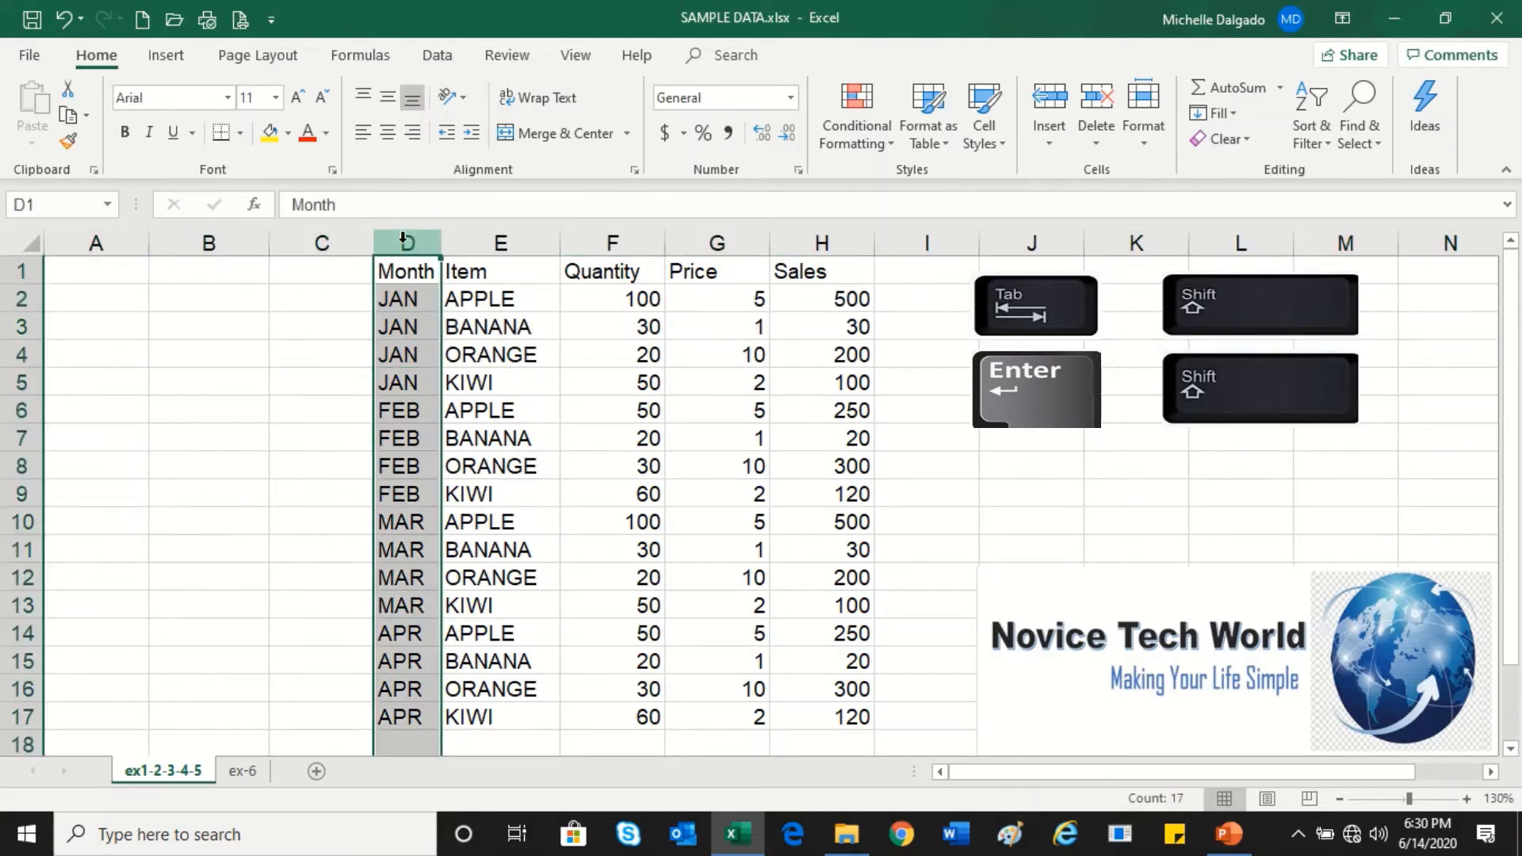
pyautogui.rightClick(403, 237)
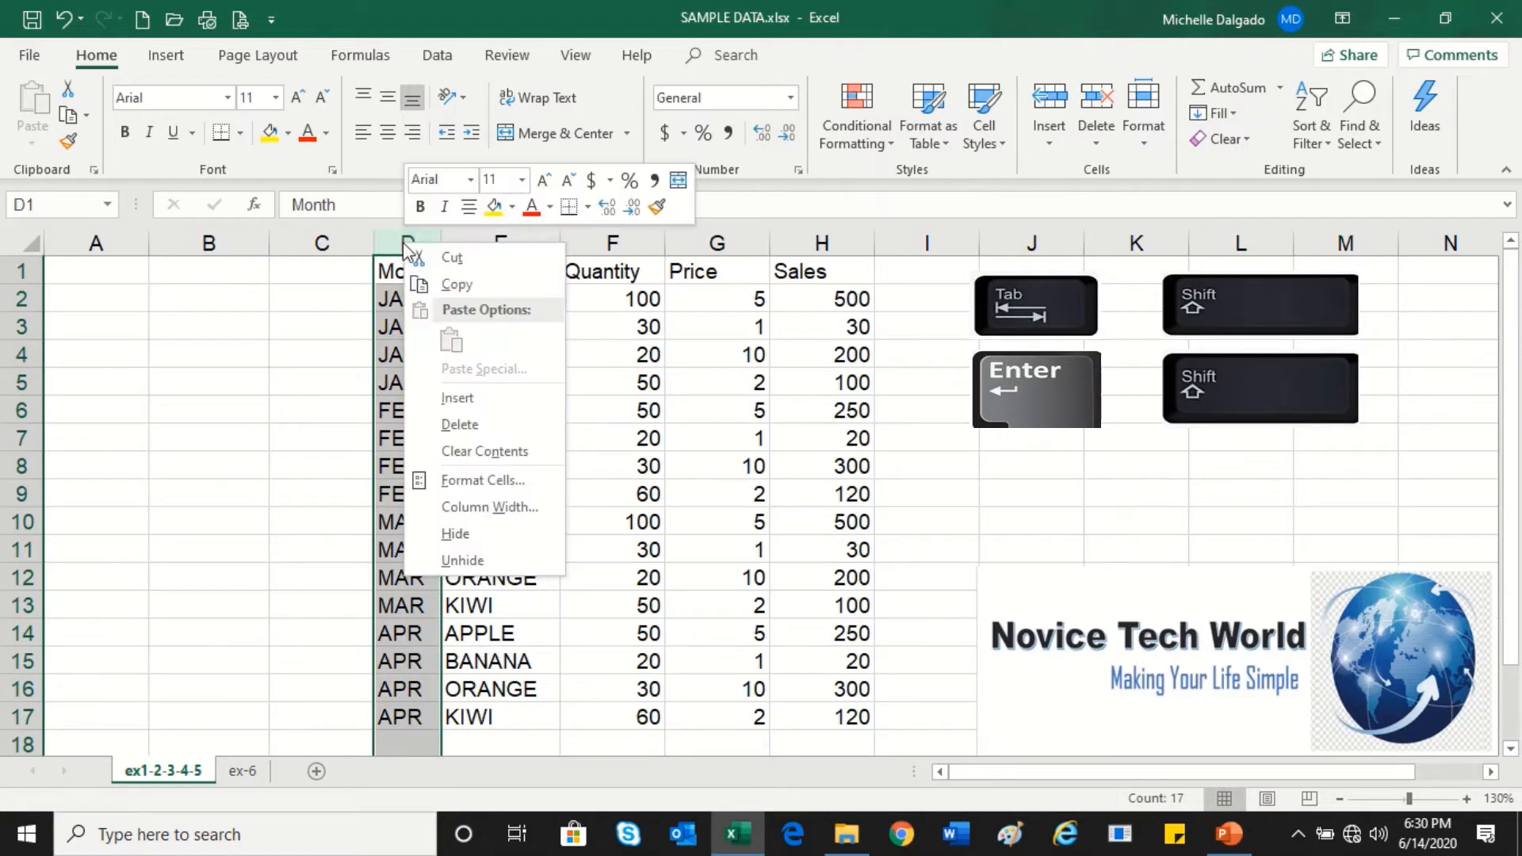
pyautogui.click(519, 515)
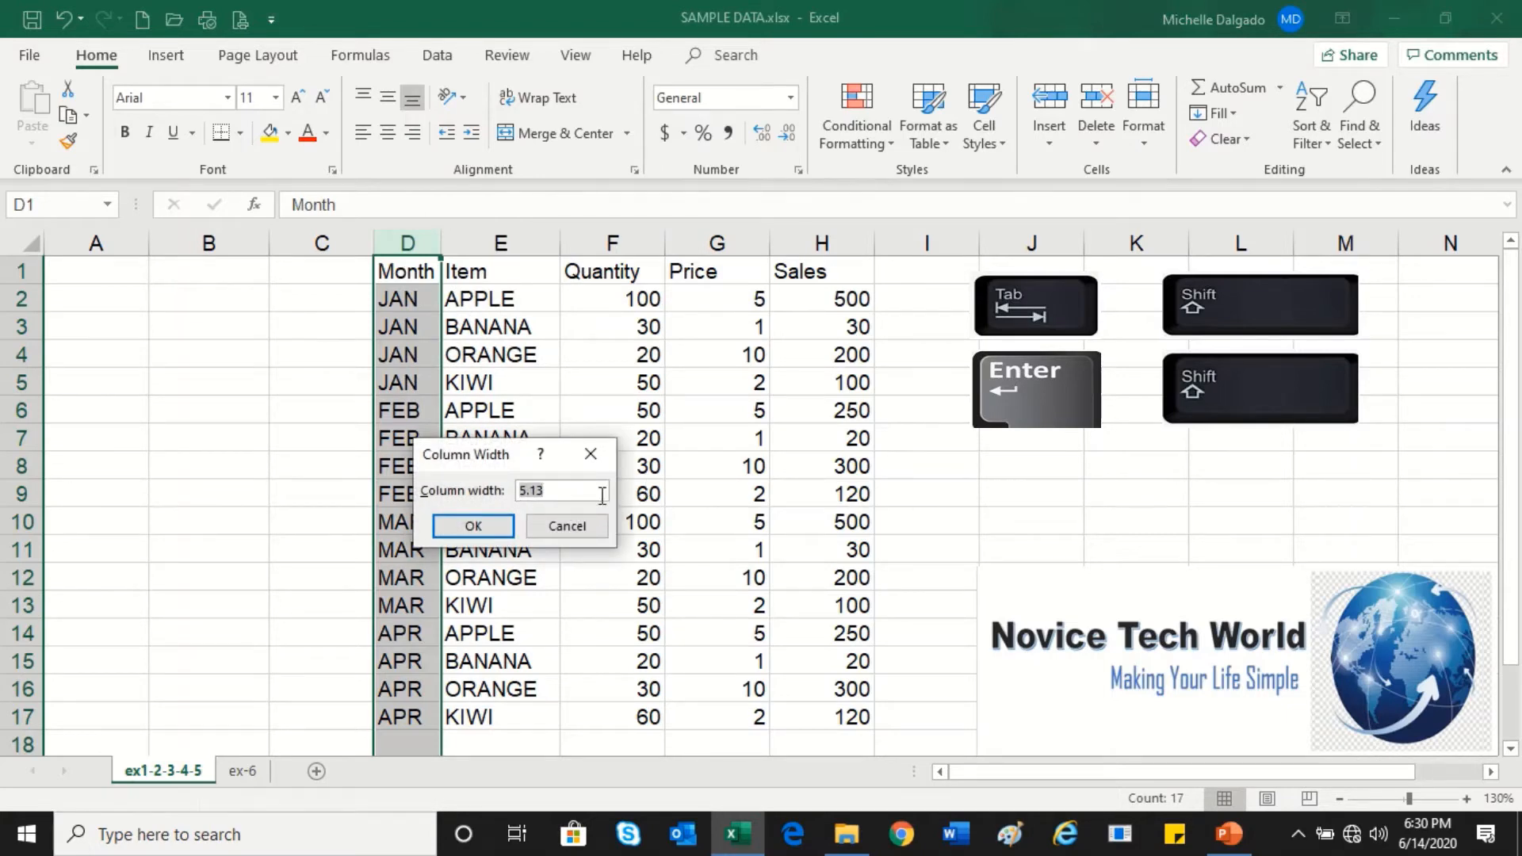
pyautogui.write('20')
pyautogui.press('Return')
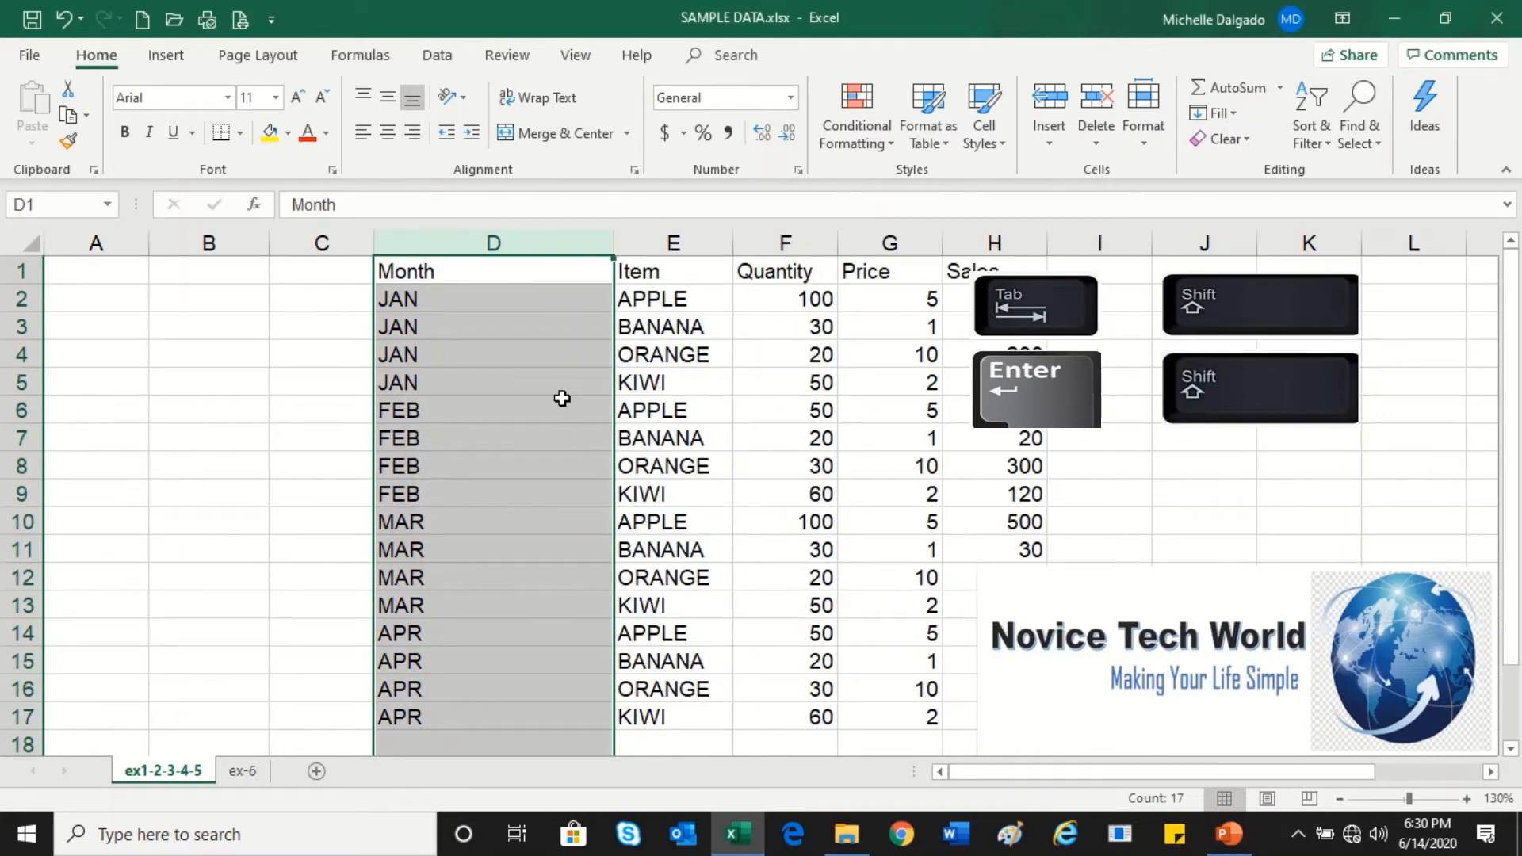
# Reduce the Month column's width to 5
pyautogui.rightClick(581, 241)
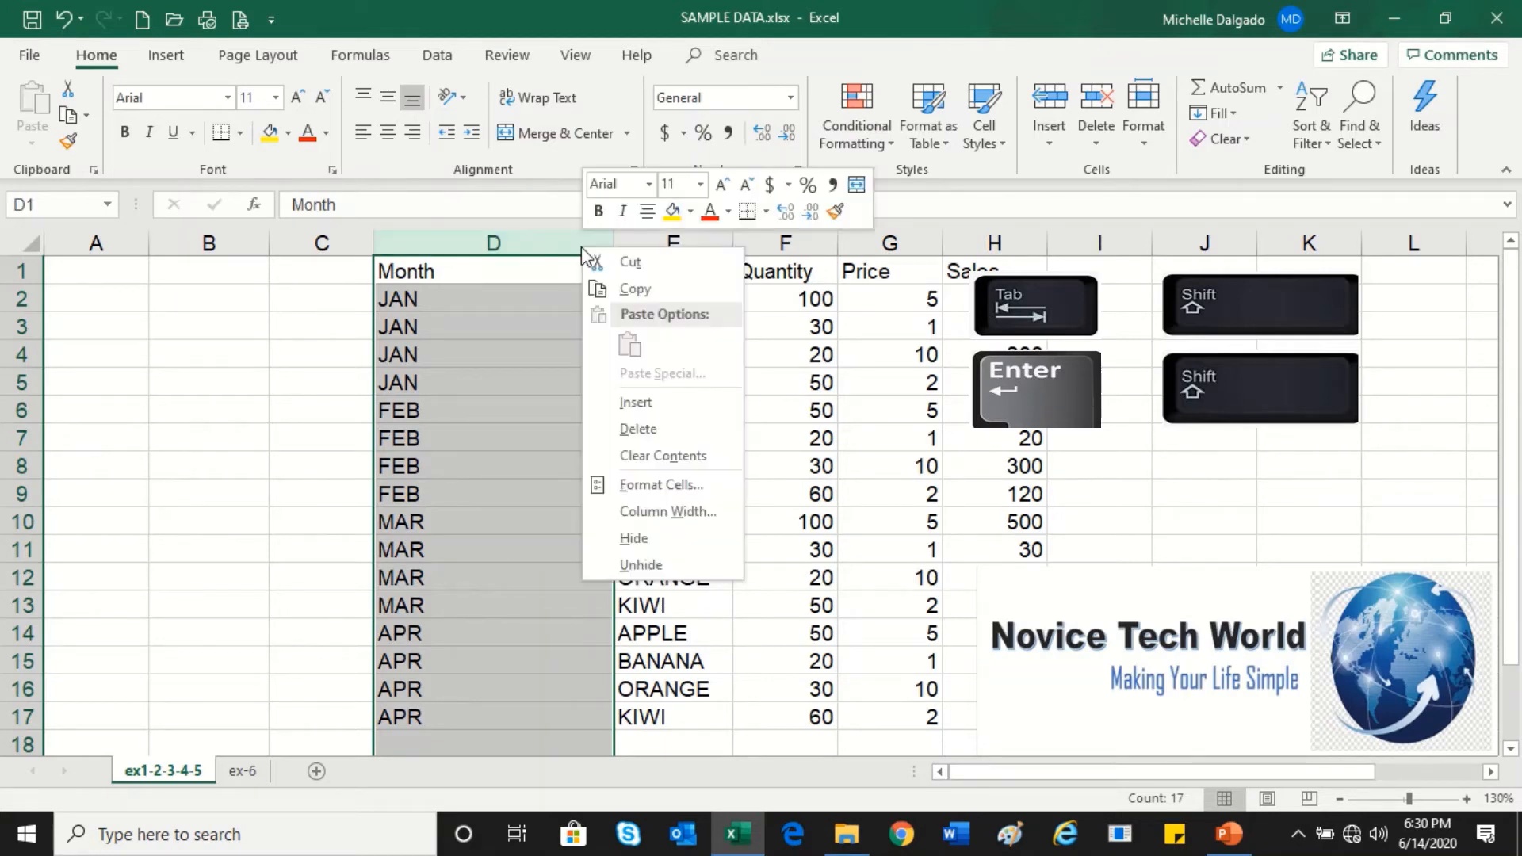
pyautogui.click(659, 511)
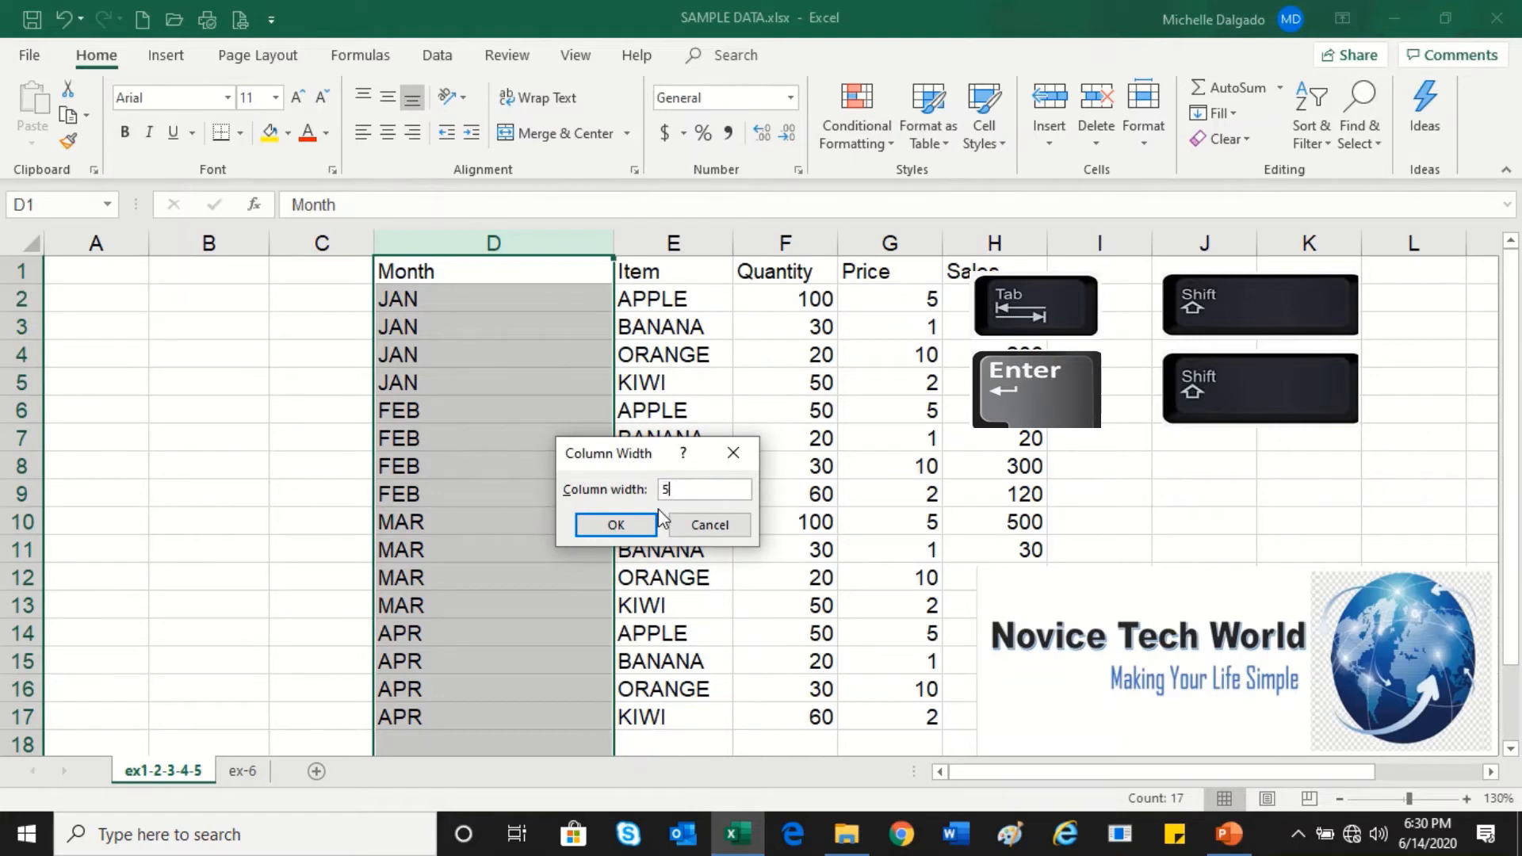
pyautogui.press('Return')
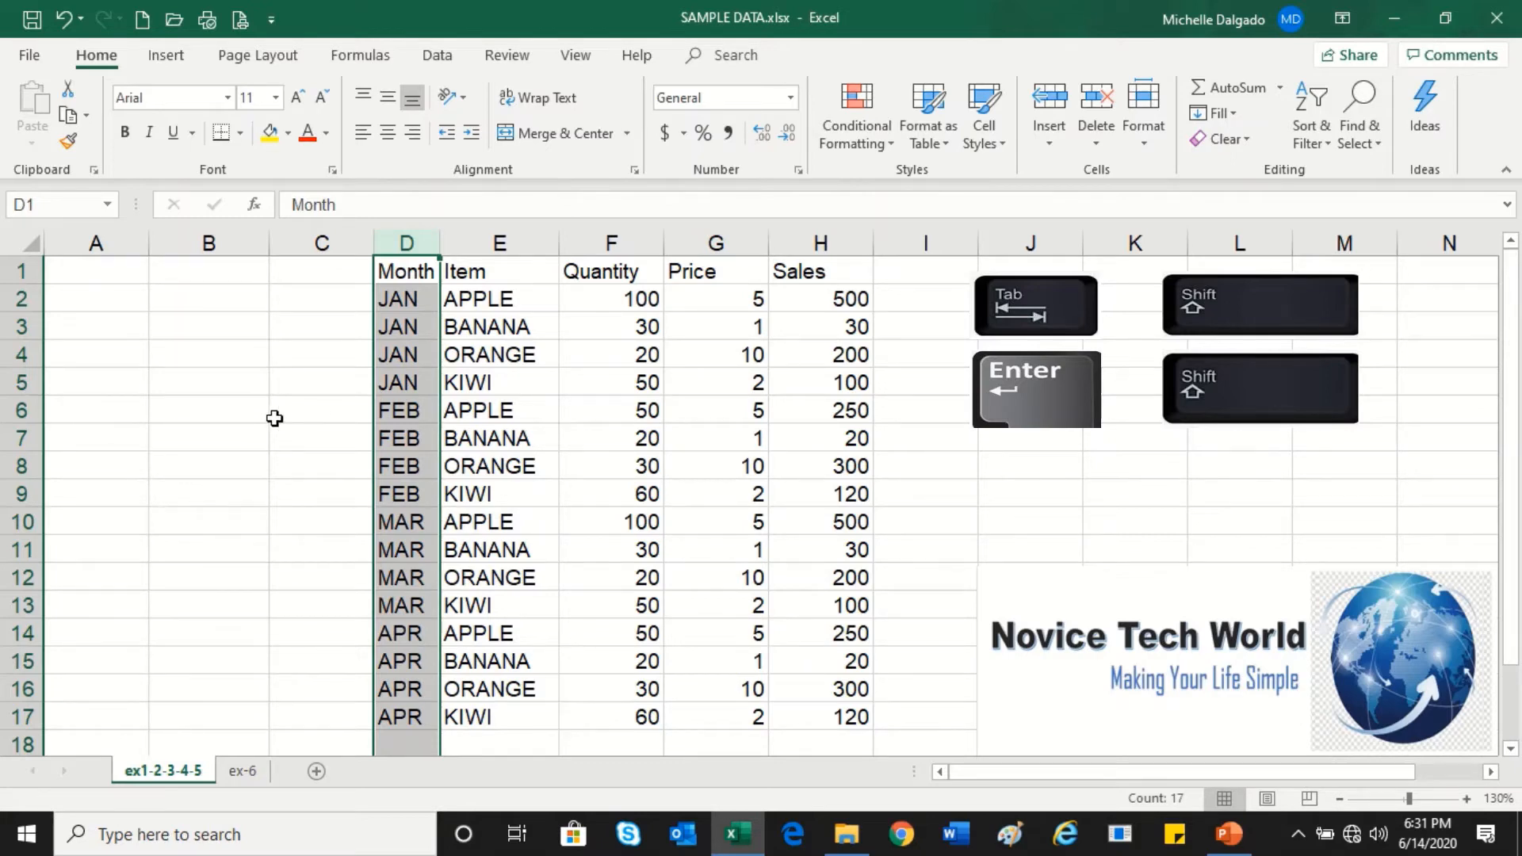
# Enter APPLE in the empty cell B2 and make B2 the active cell again
pyautogui.click(386, 345)
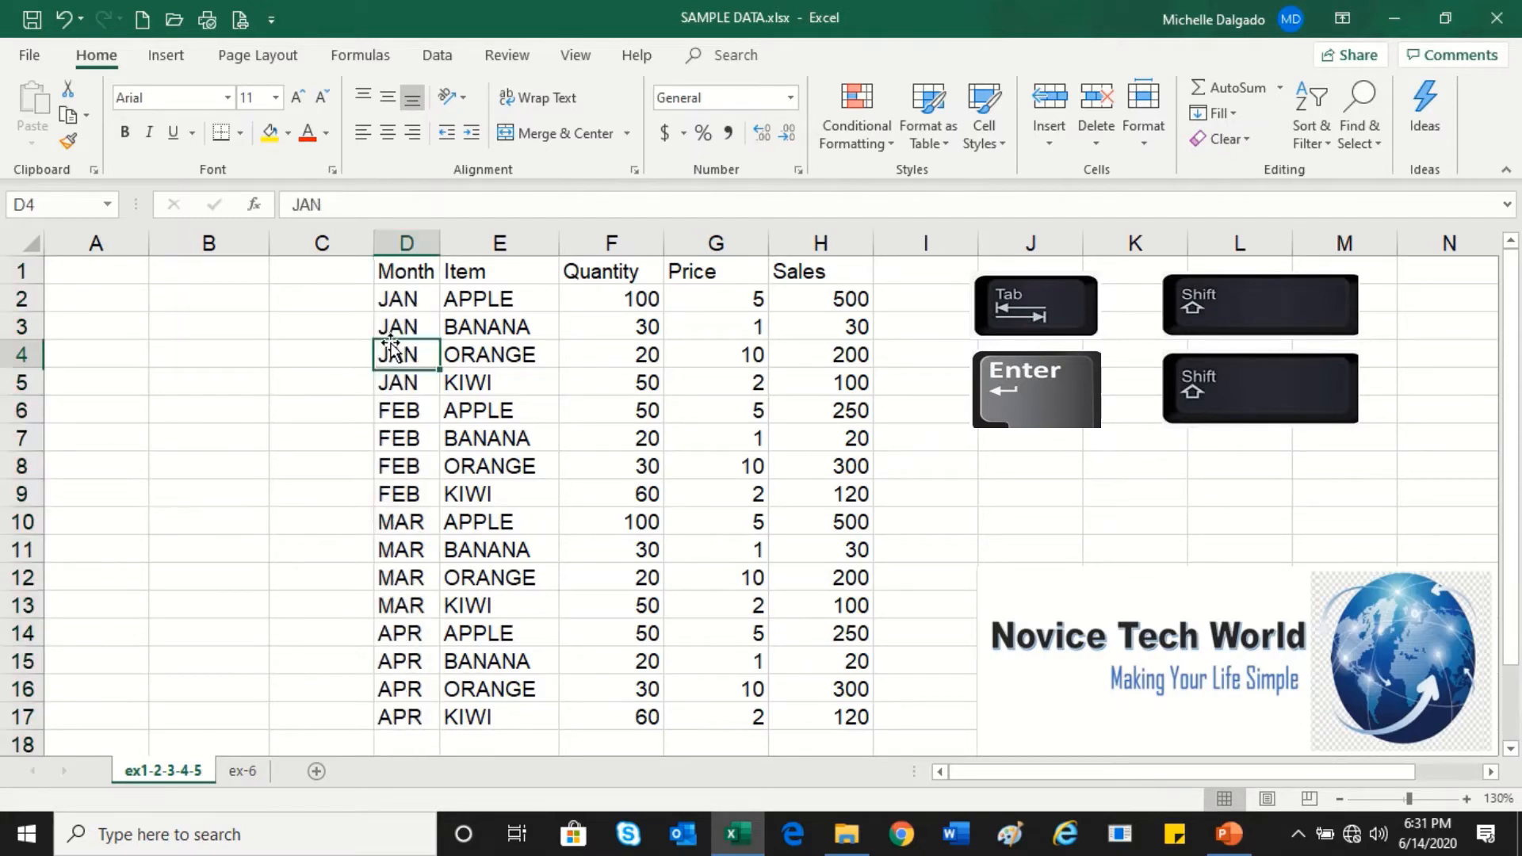
pyautogui.click(498, 295)
pyautogui.click(161, 292)
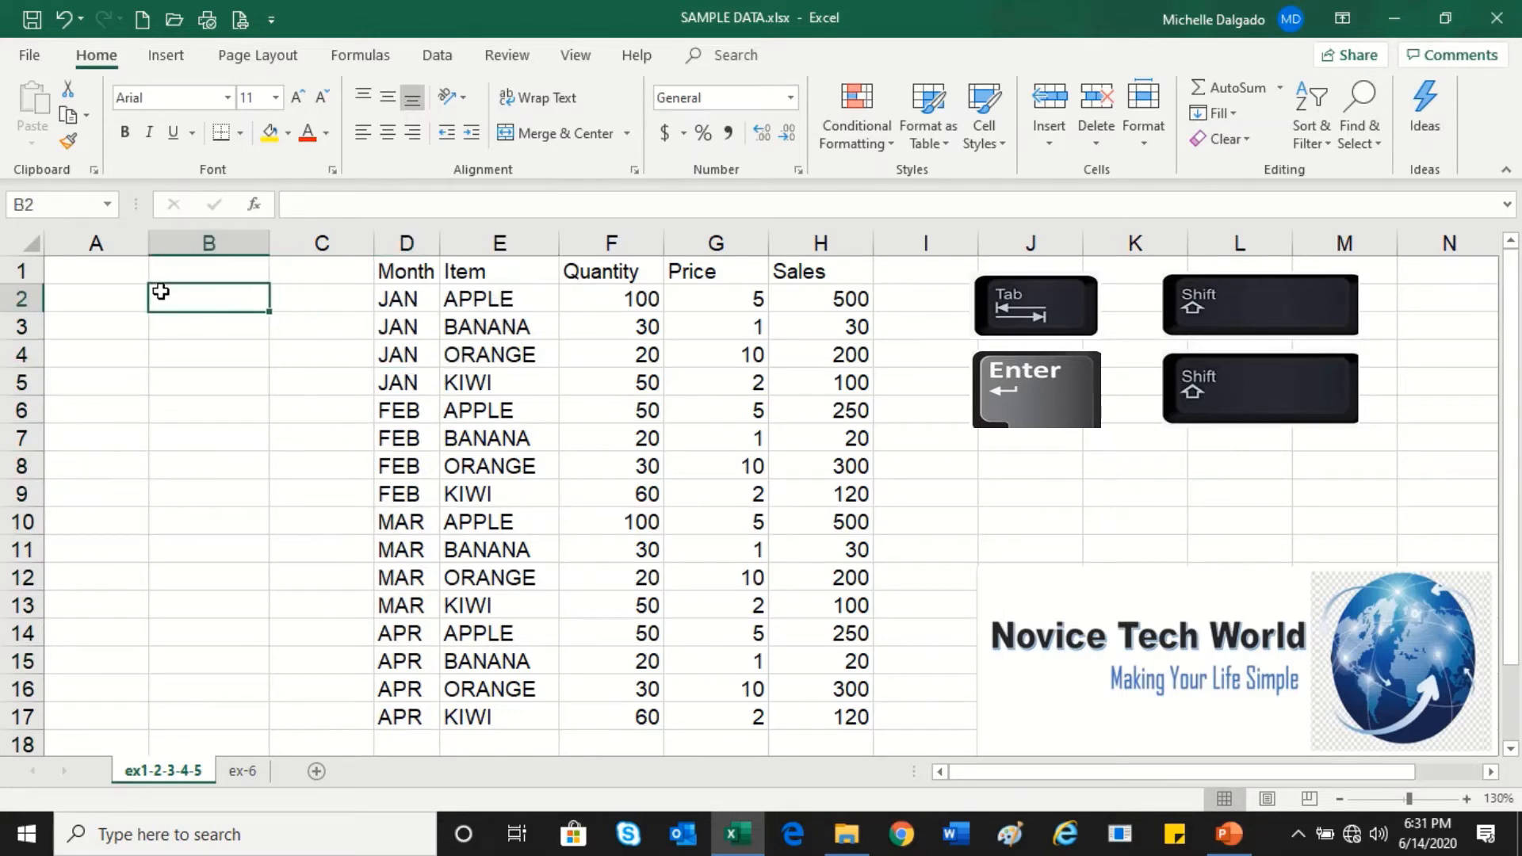
pyautogui.write('A')
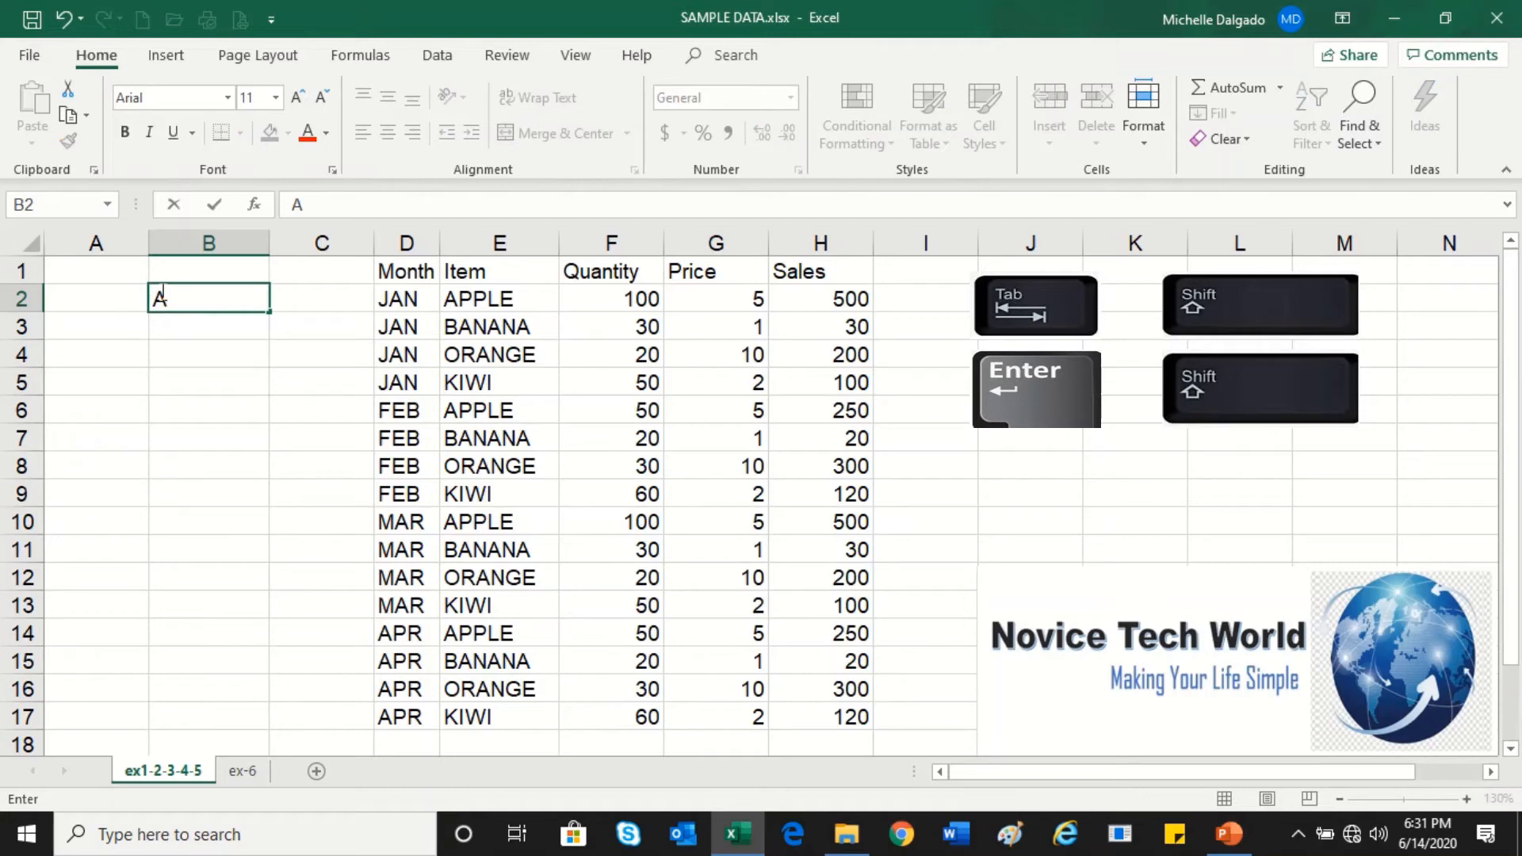
pyautogui.write('PPLE')
pyautogui.press('Return')
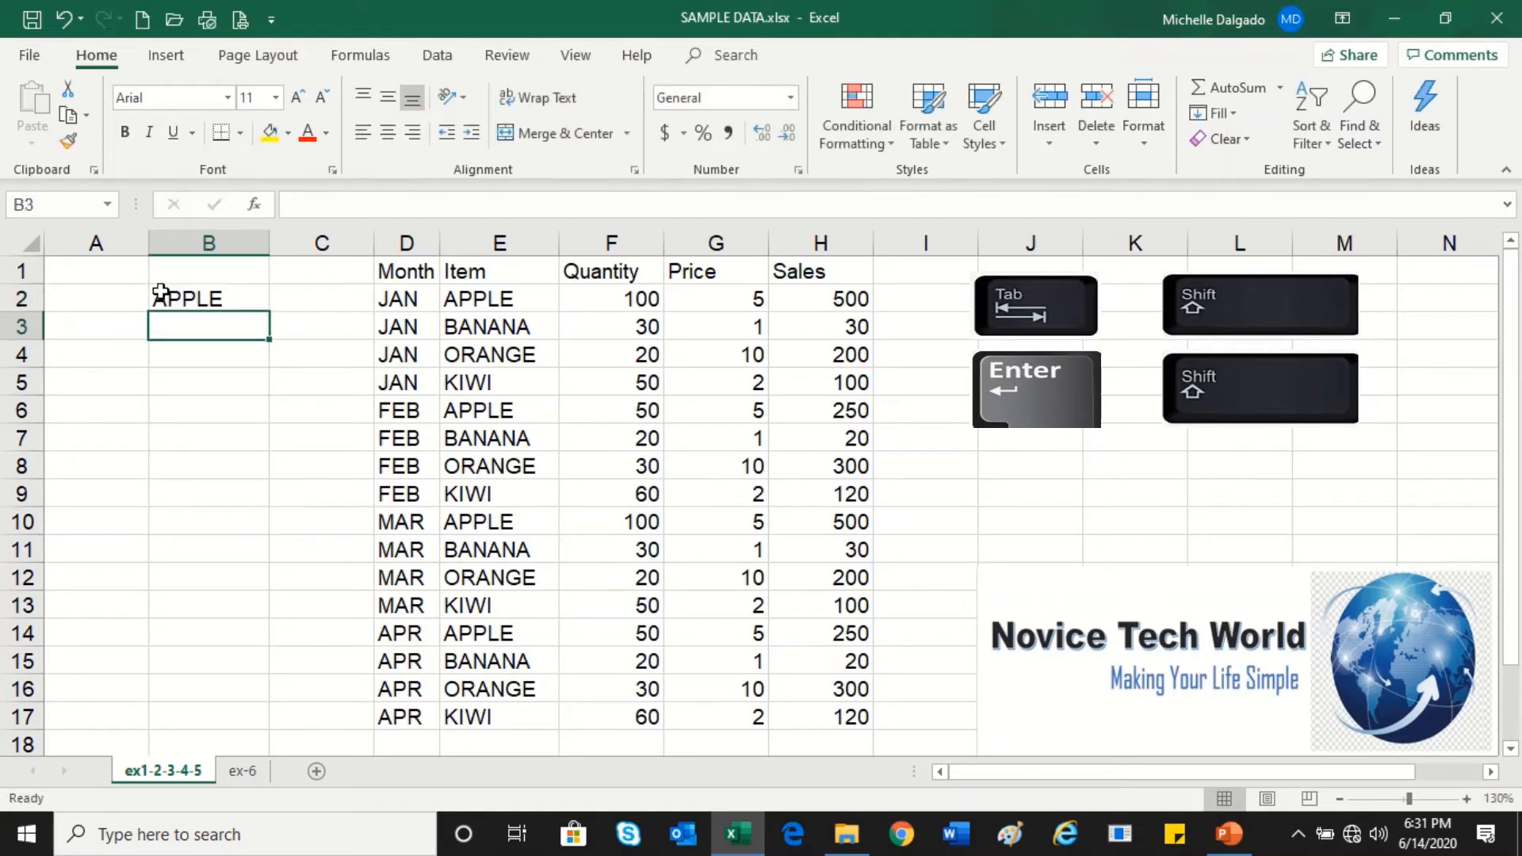
pyautogui.hotkey('shift', 'Return')
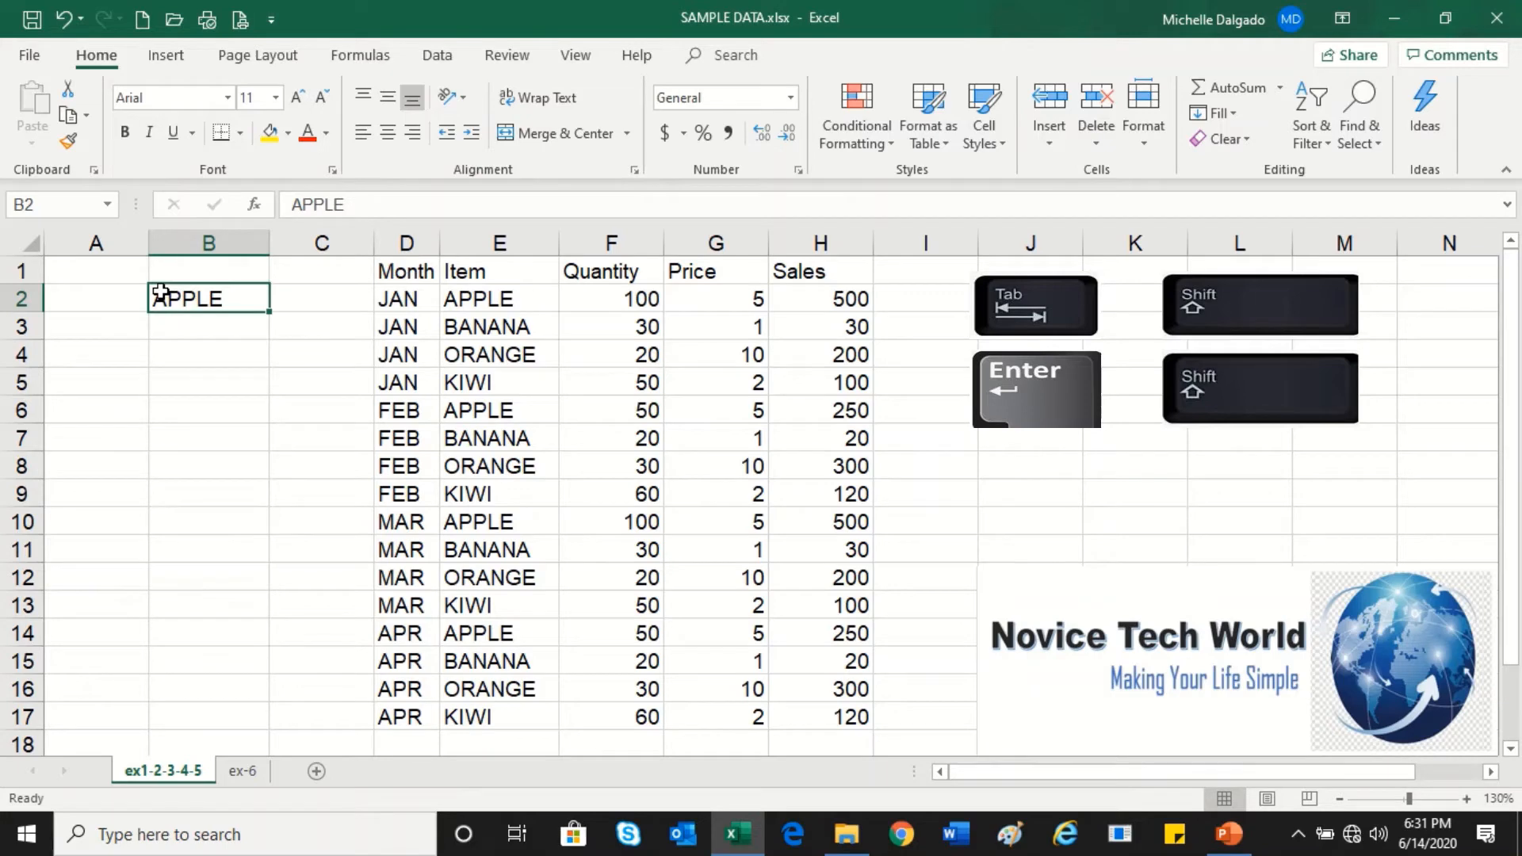
# Replace the text in cell B2 with BANANA and make B2 the active cell again
pyautogui.write('BAN')
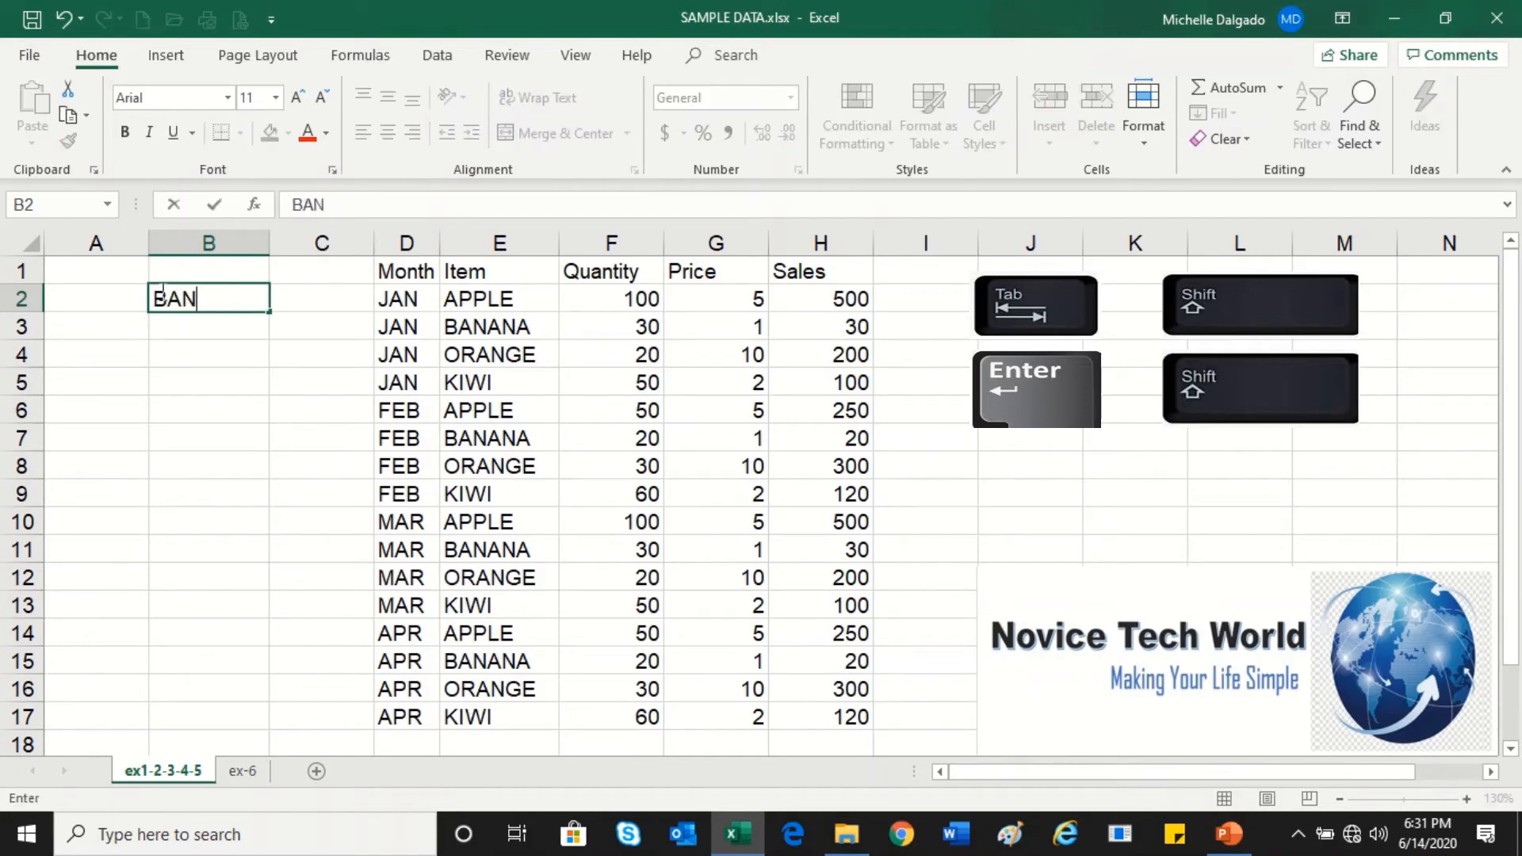
pyautogui.write('ANA')
pyautogui.press('Return')
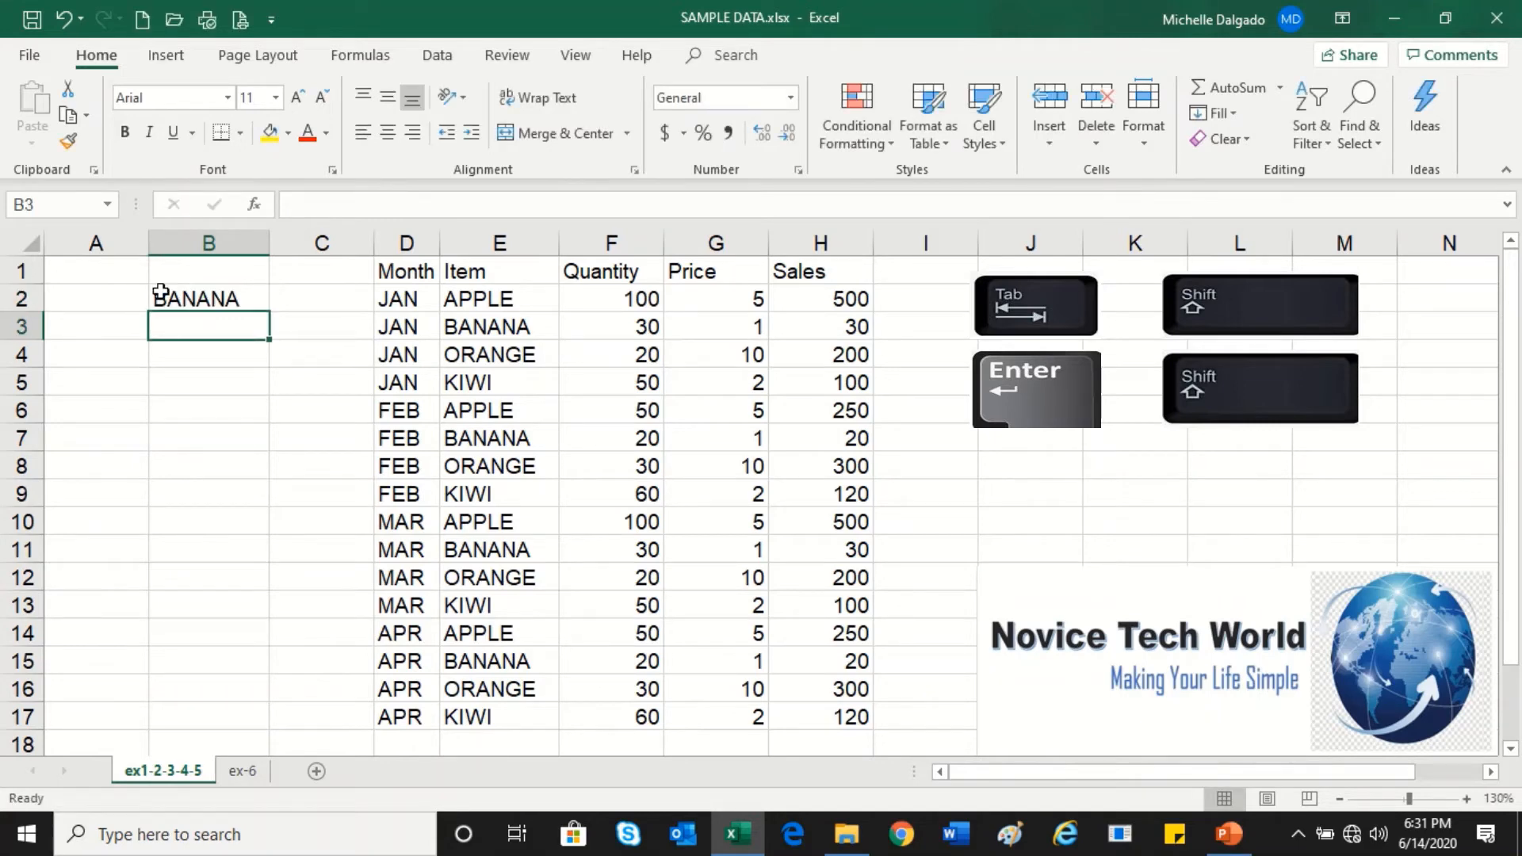
pyautogui.click(161, 291)
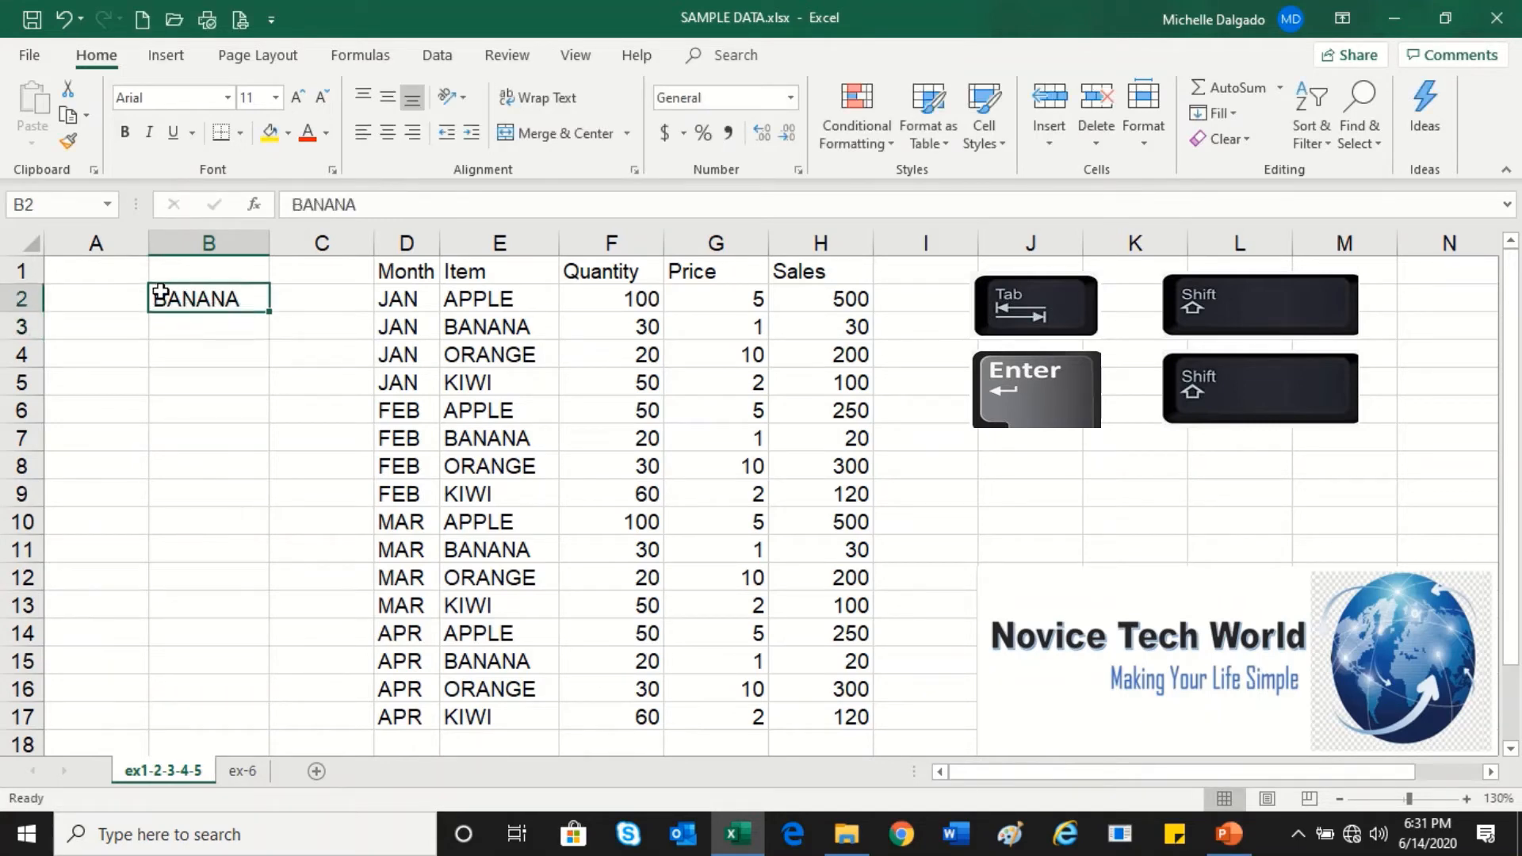
# Delete cell E2 from the Item column, shifting the cells below it up
pyautogui.click(511, 301)
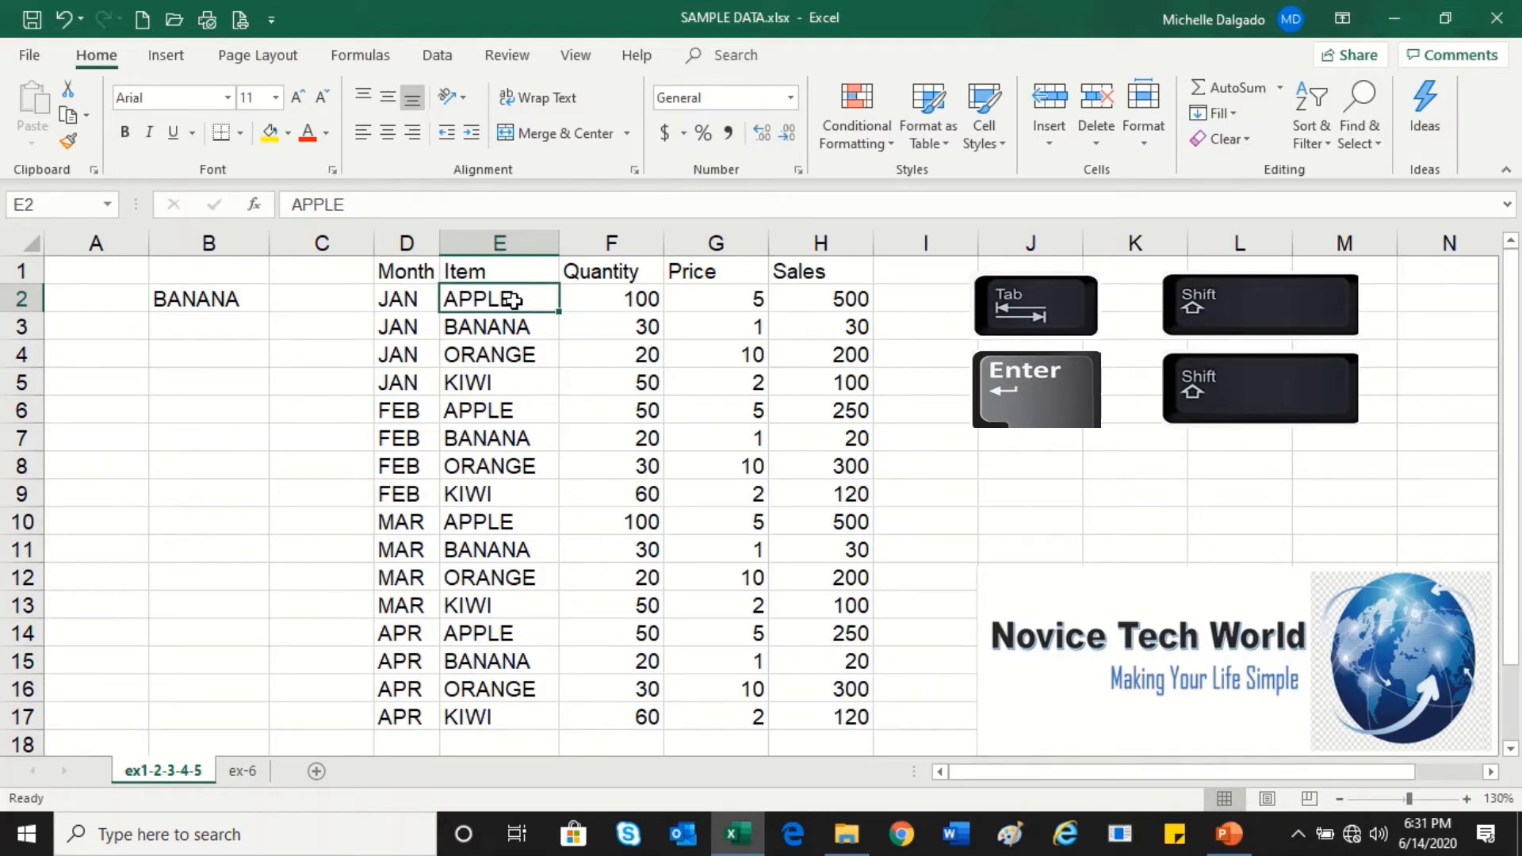
pyautogui.rightClick(513, 299)
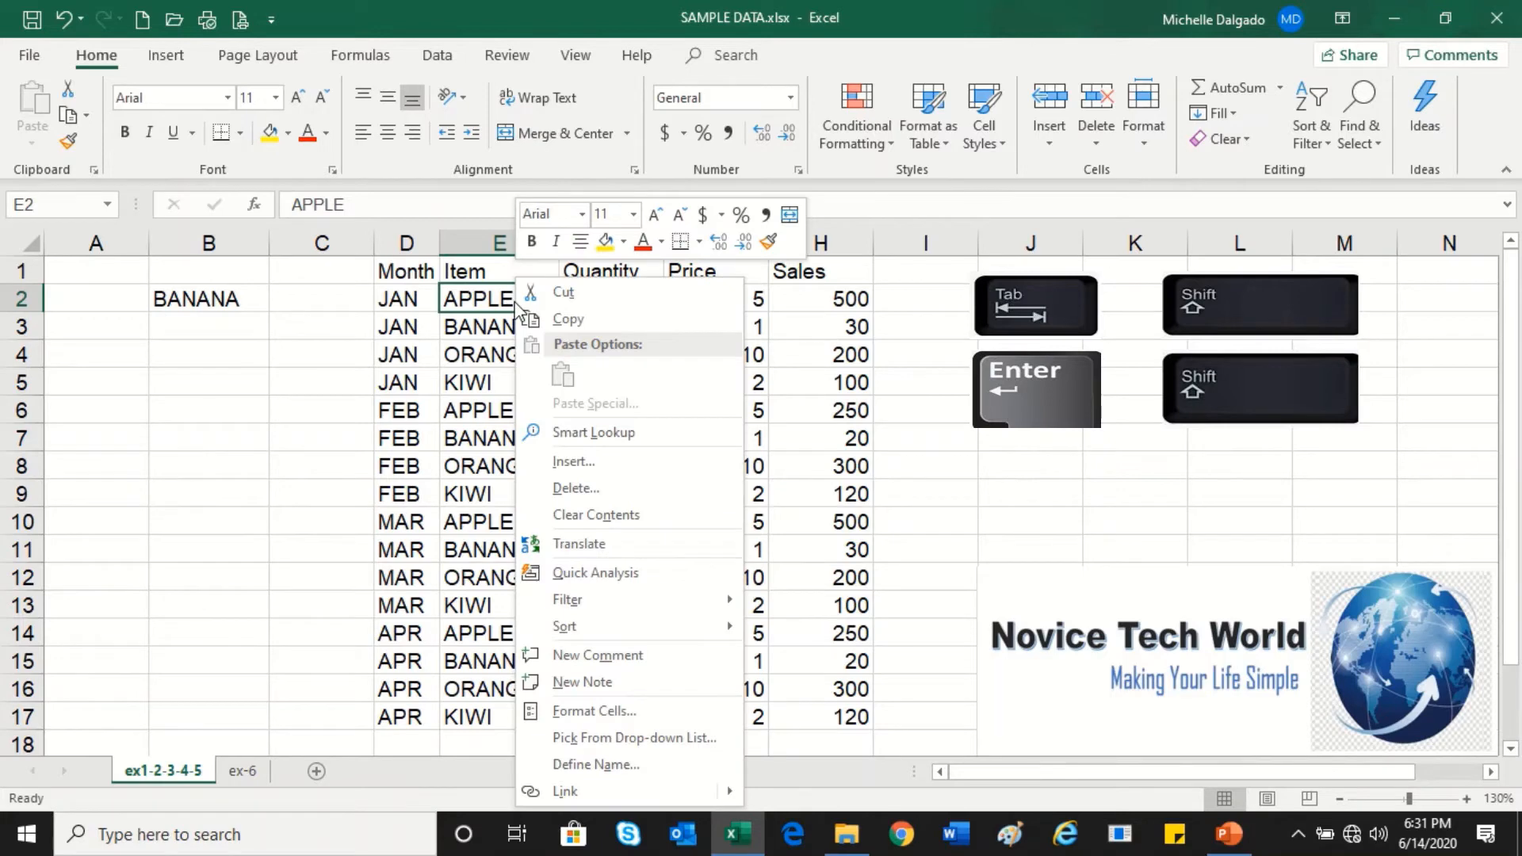
pyautogui.click(601, 492)
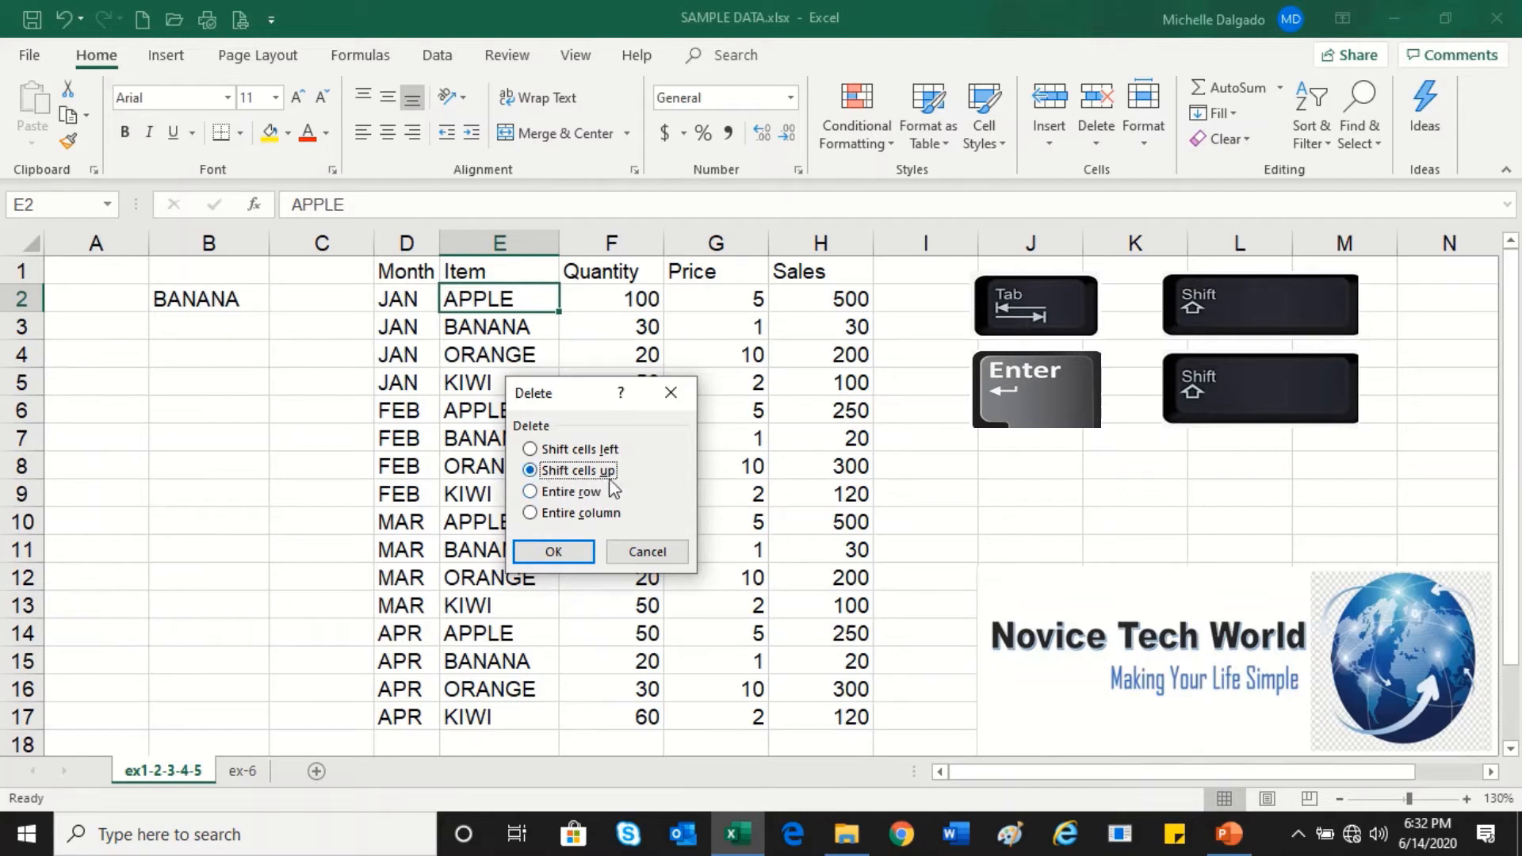
pyautogui.click(553, 550)
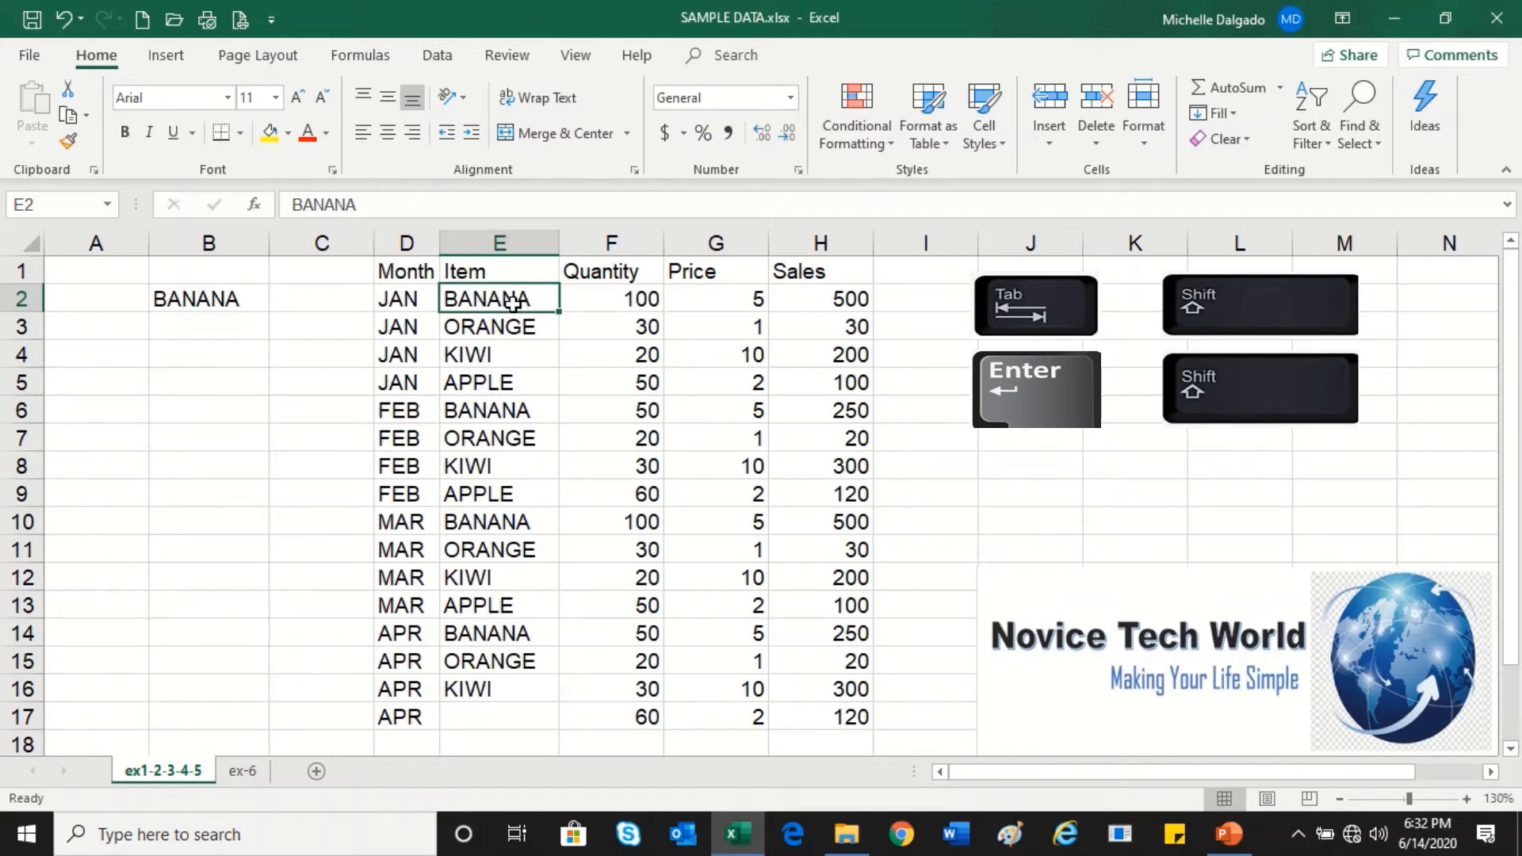
# Insert a blank cell at E2 with the cells below shifted down, and enter APPLE in it
pyautogui.moveTo(513, 301); pyautogui.dragTo(506, 689)
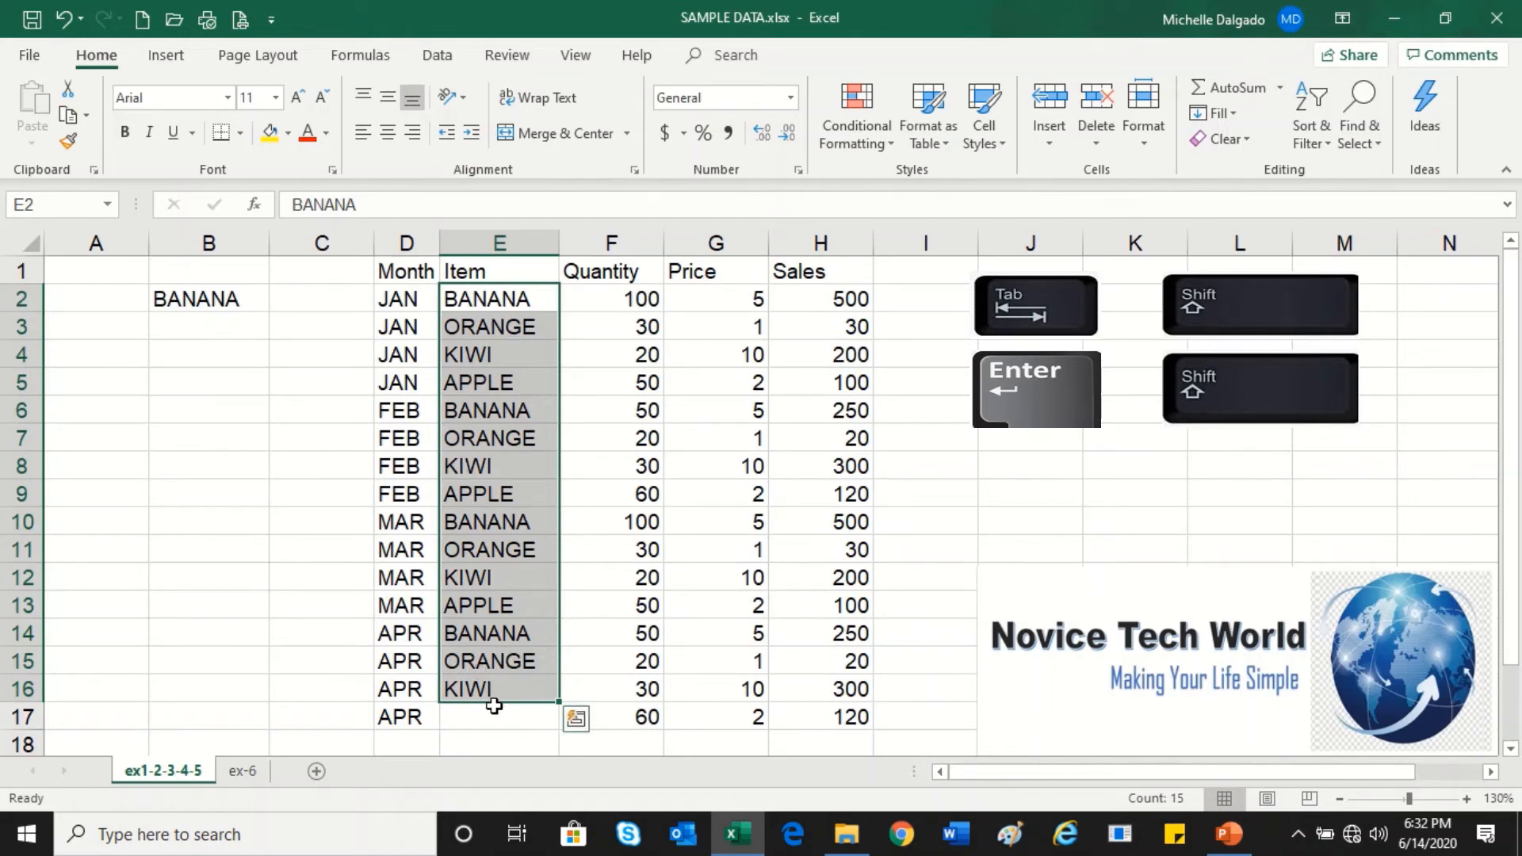
pyautogui.click(520, 302)
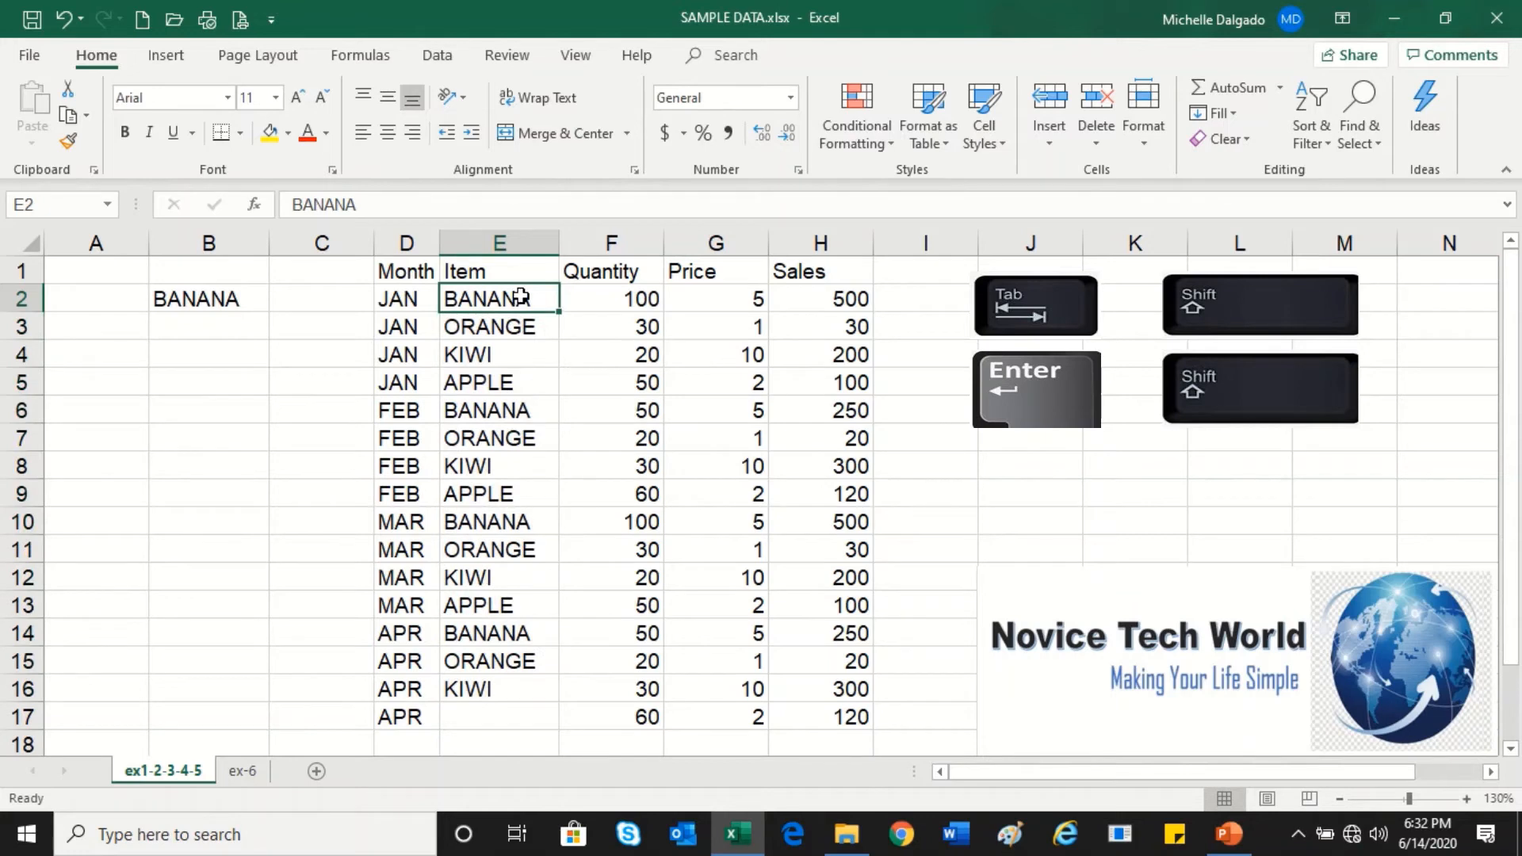
pyautogui.rightClick(523, 303)
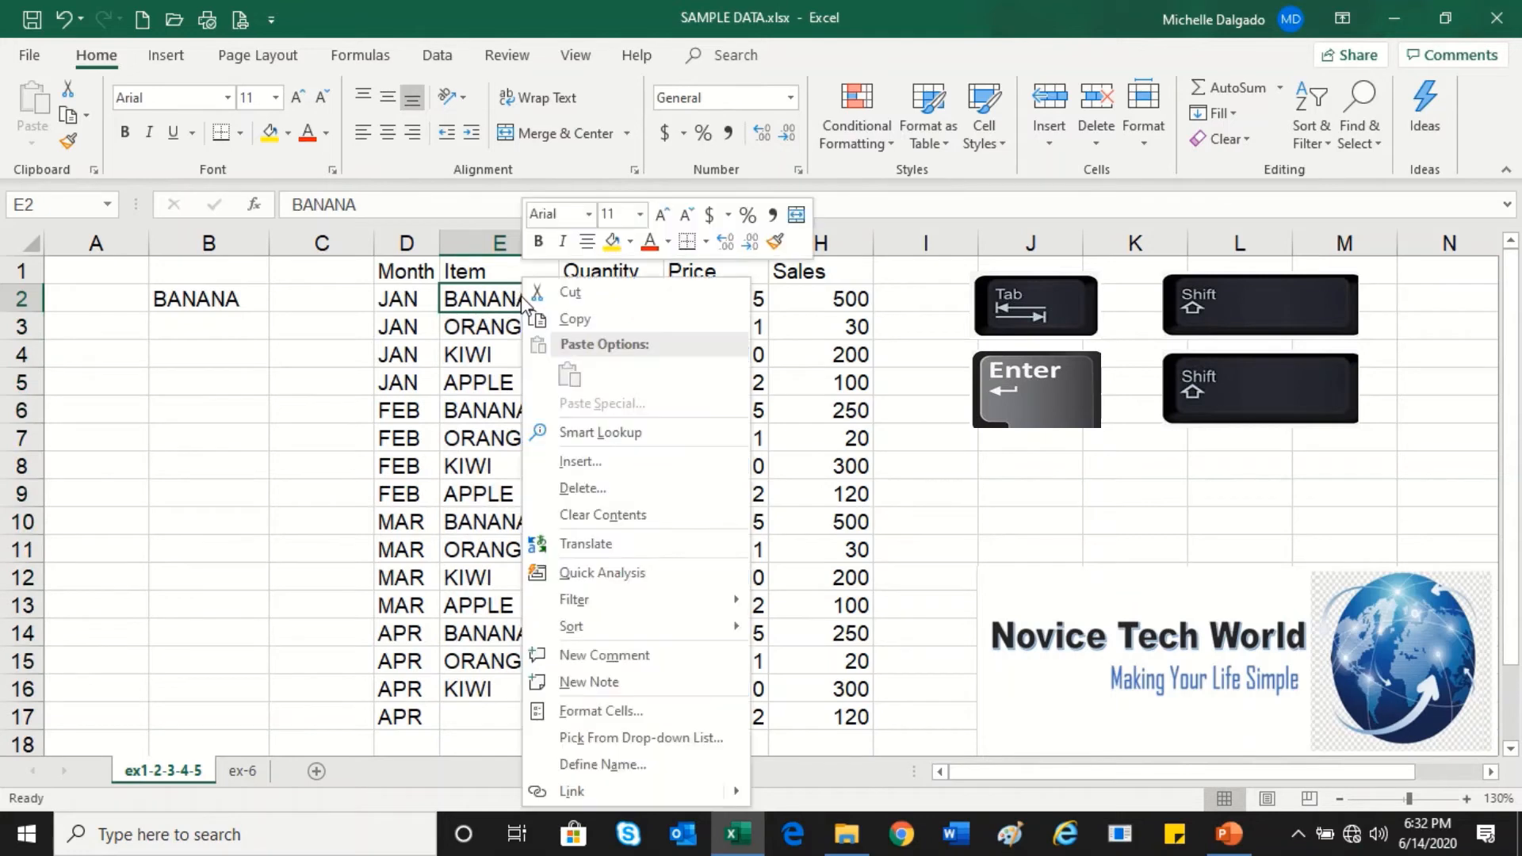
pyautogui.click(607, 466)
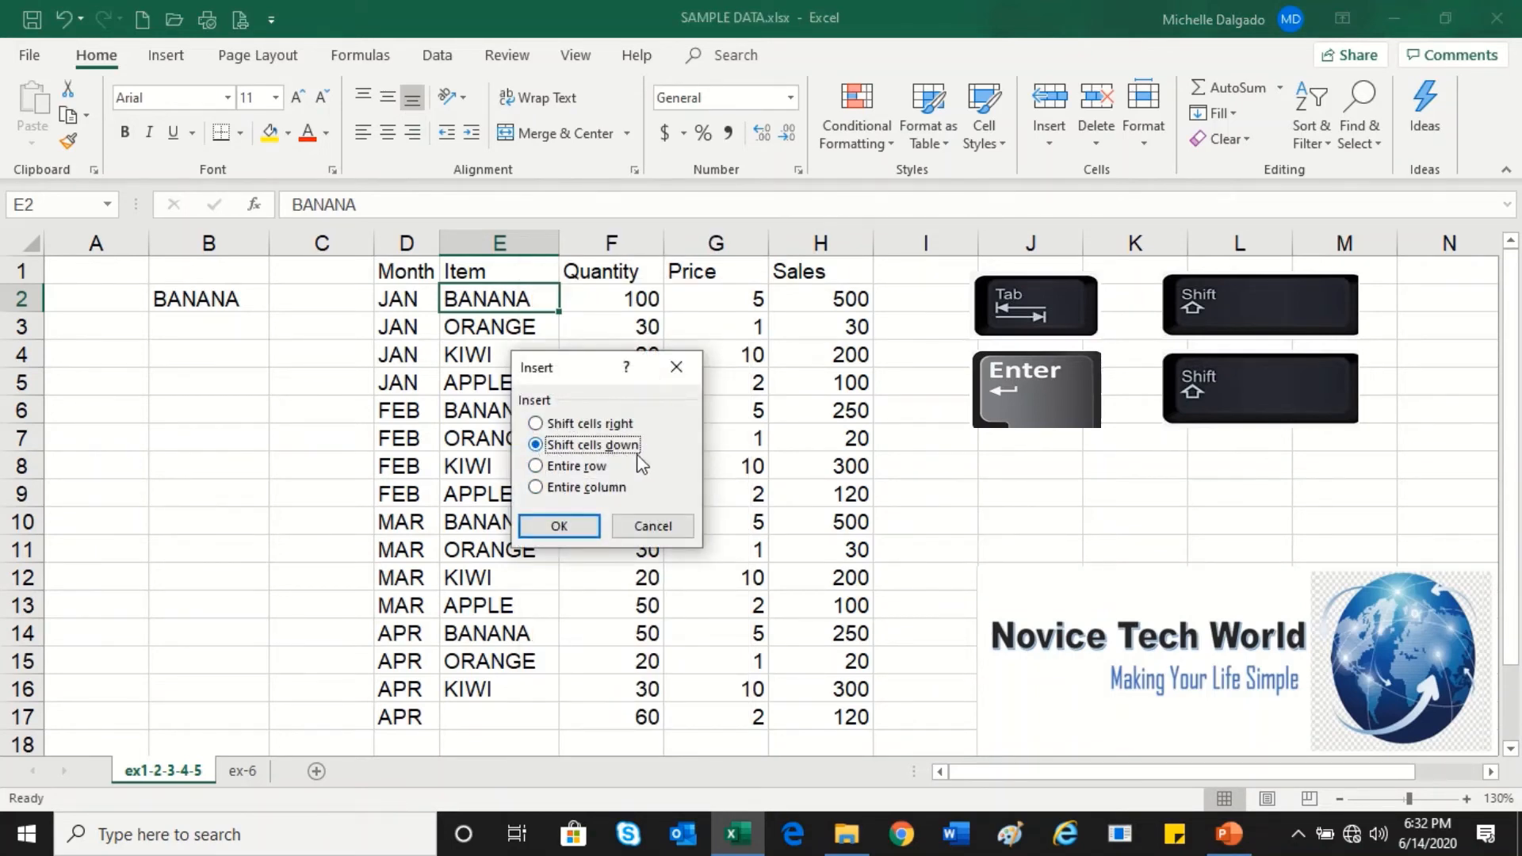
pyautogui.click(590, 527)
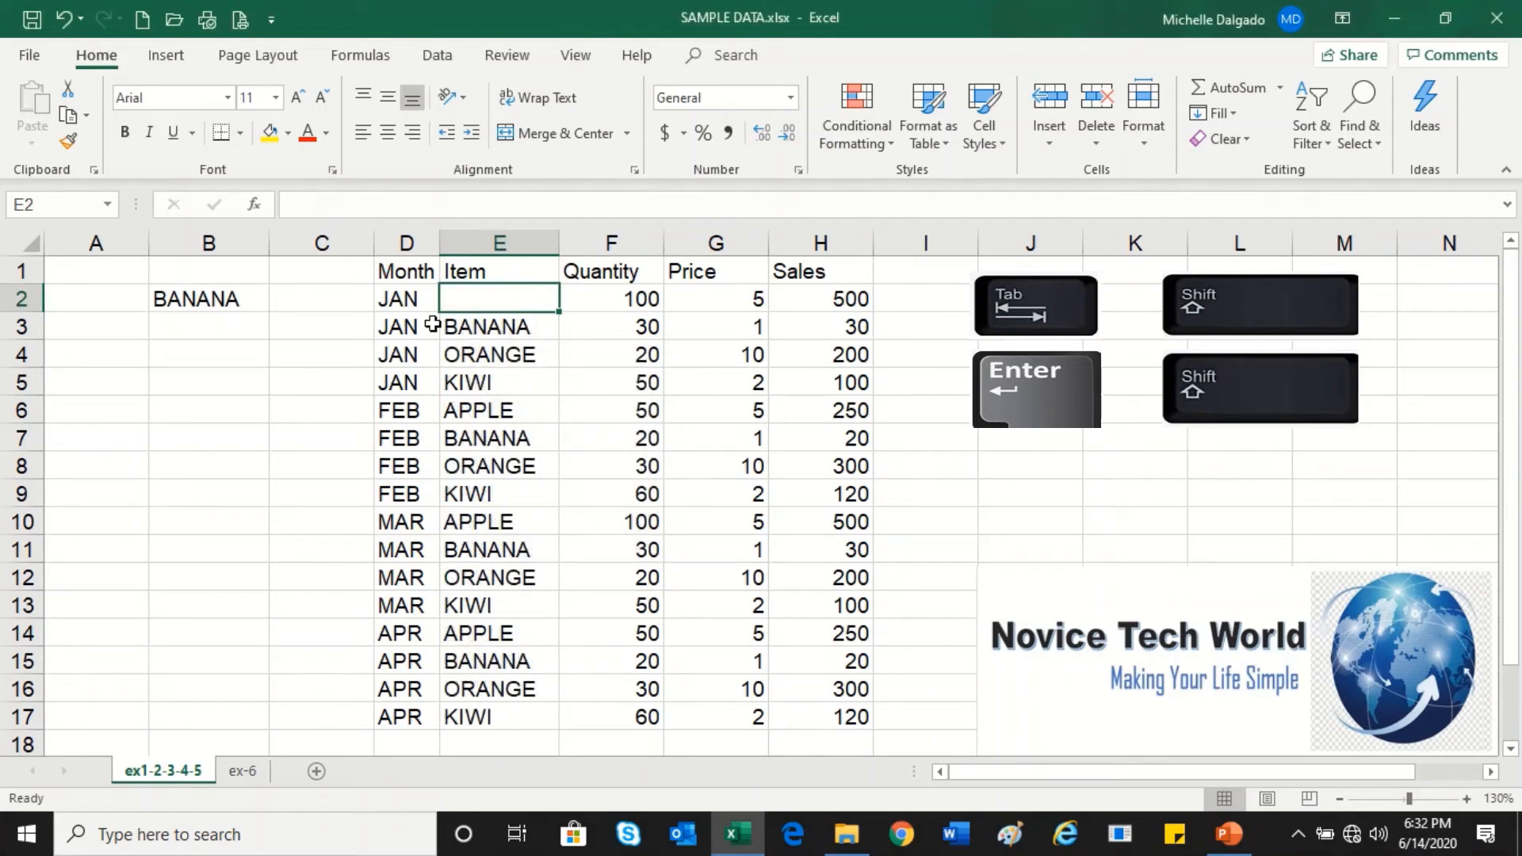
pyautogui.write('A')
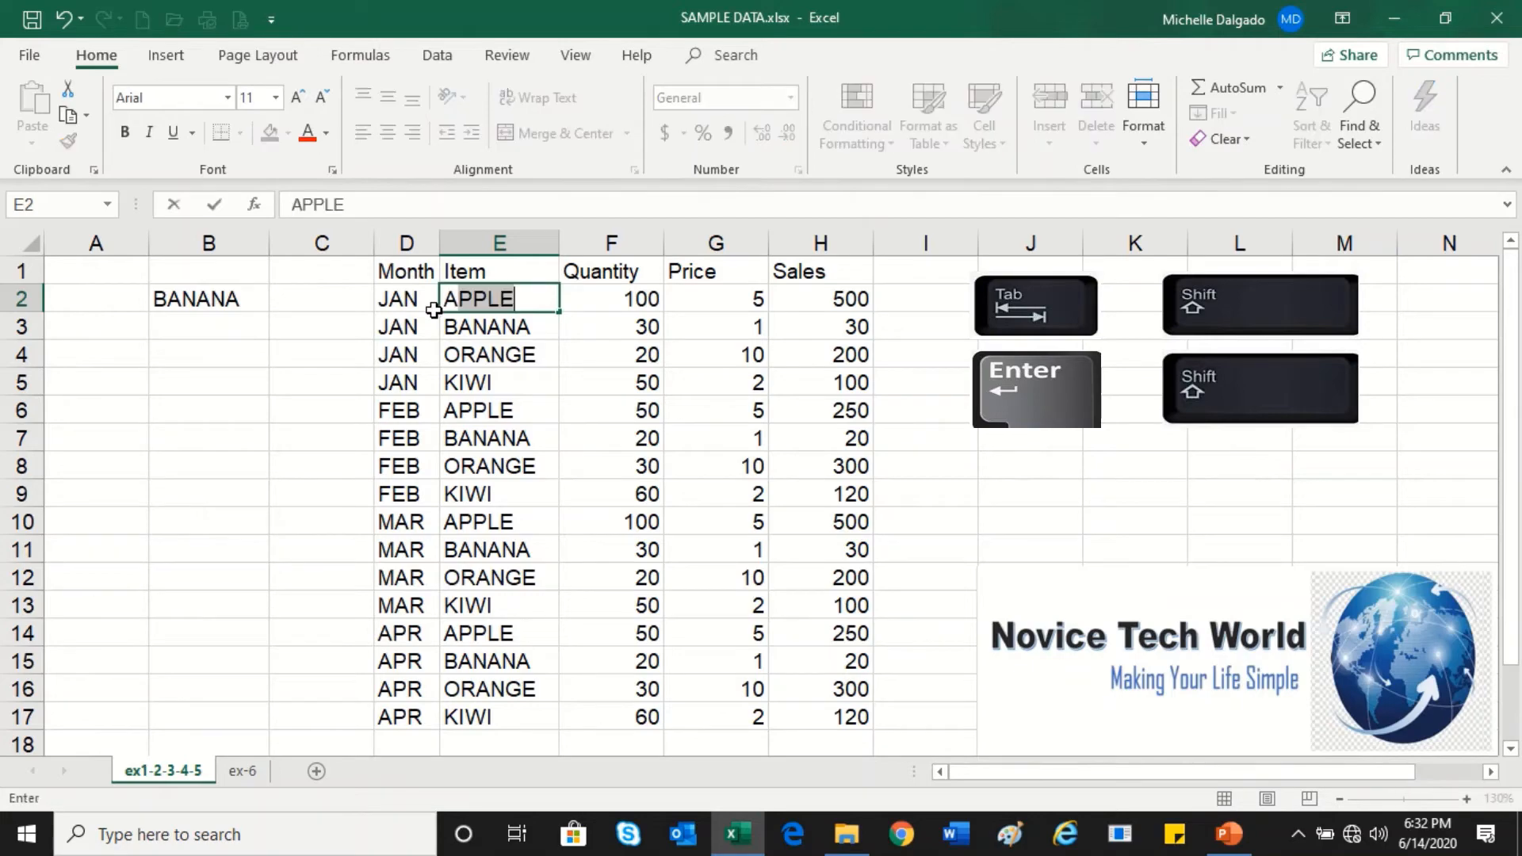
pyautogui.write('PPLE')
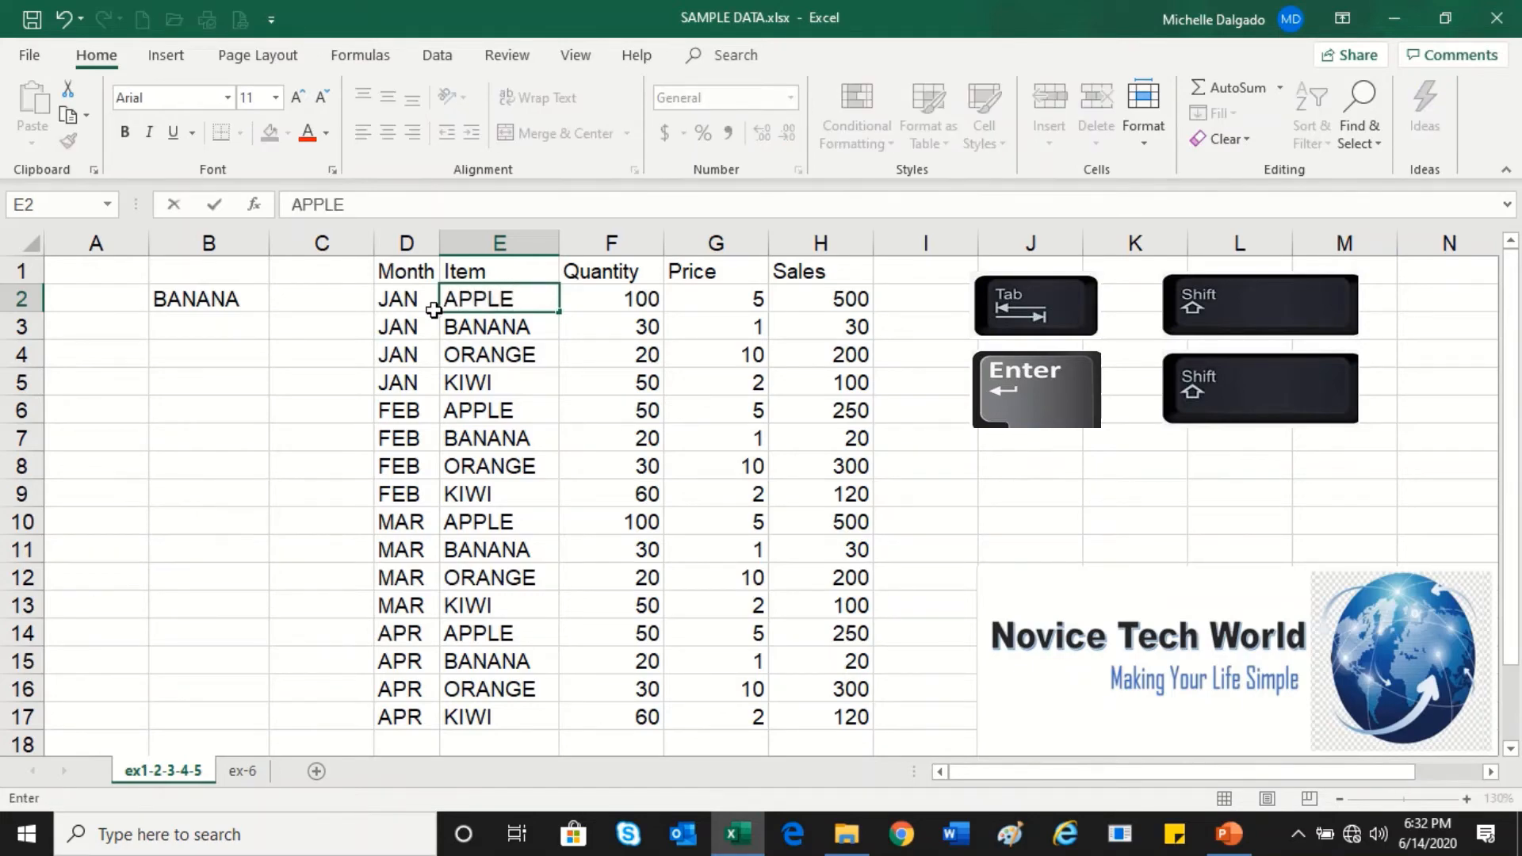
pyautogui.press('Return')
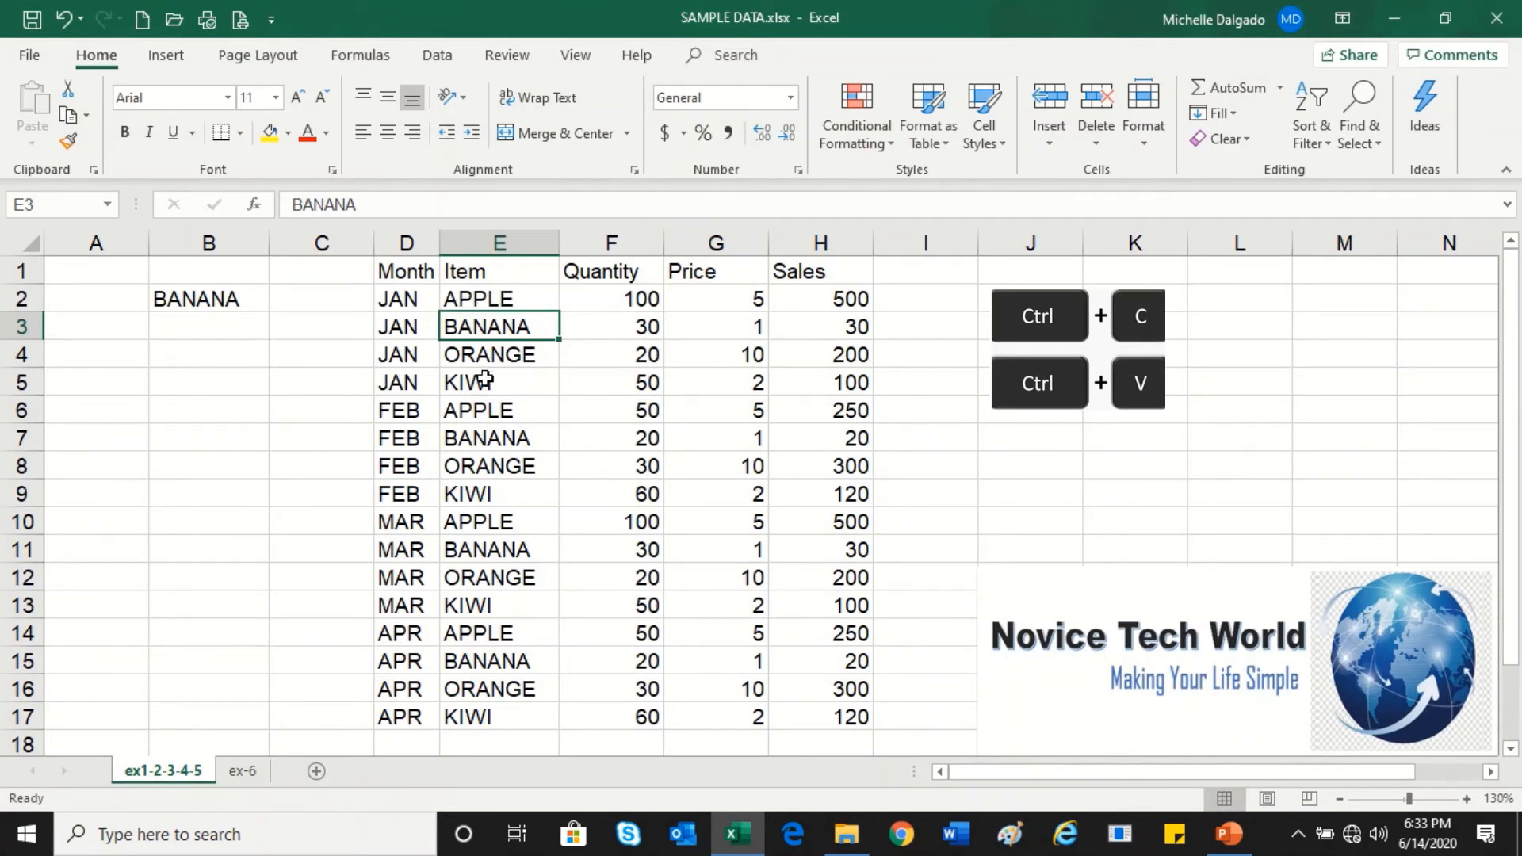
# Copy the item names in E2:E17 and paste them into column C starting at C2
pyautogui.click(521, 297)
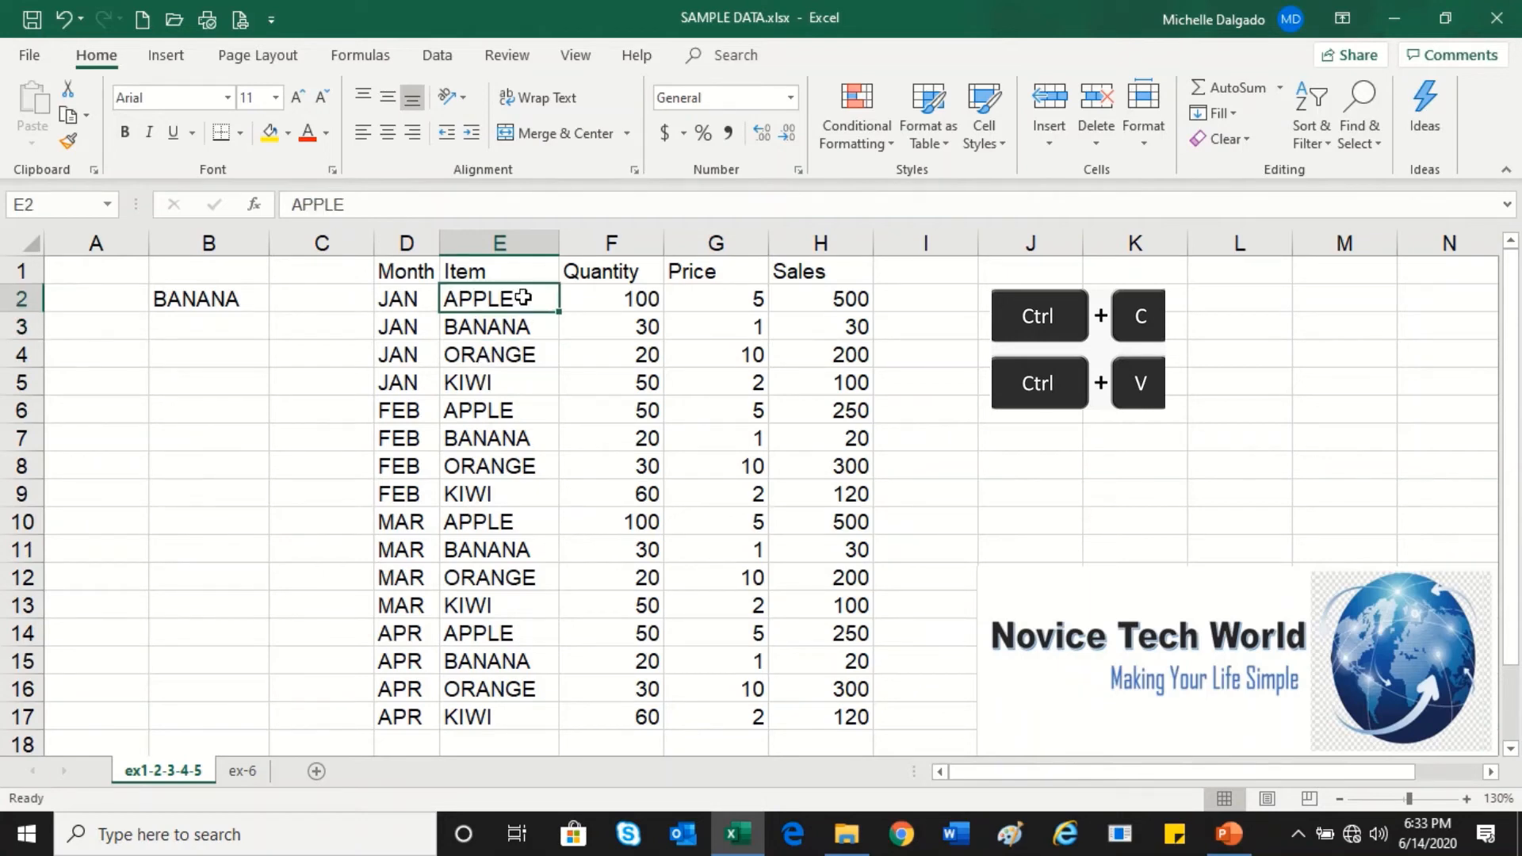
pyautogui.moveTo(521, 297); pyautogui.dragTo(510, 702)
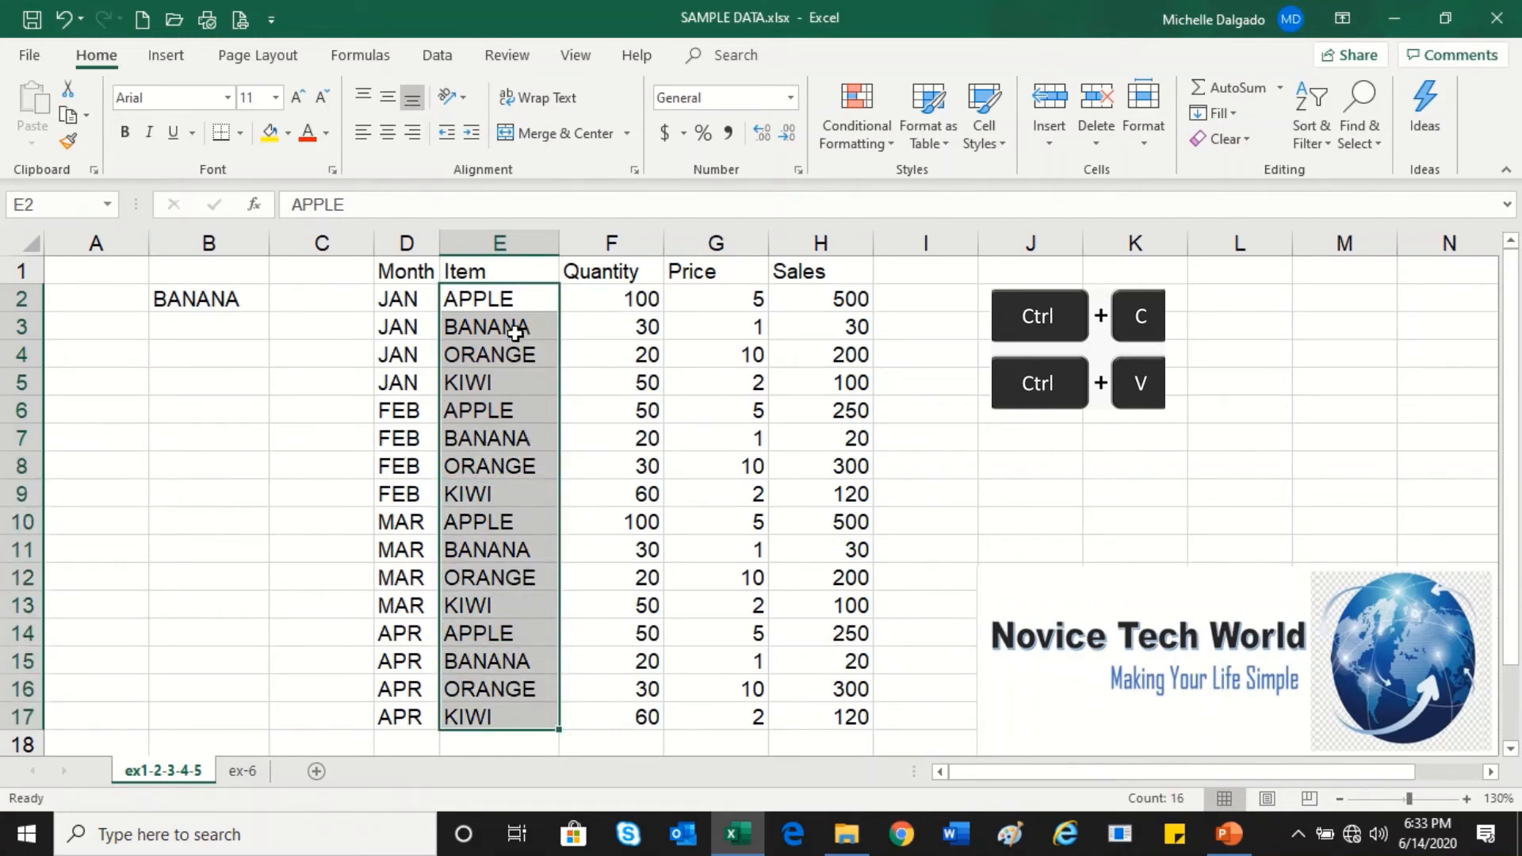
pyautogui.moveTo(502, 297); pyautogui.dragTo(510, 703)
pyautogui.hotkey('ctrl', 'c')
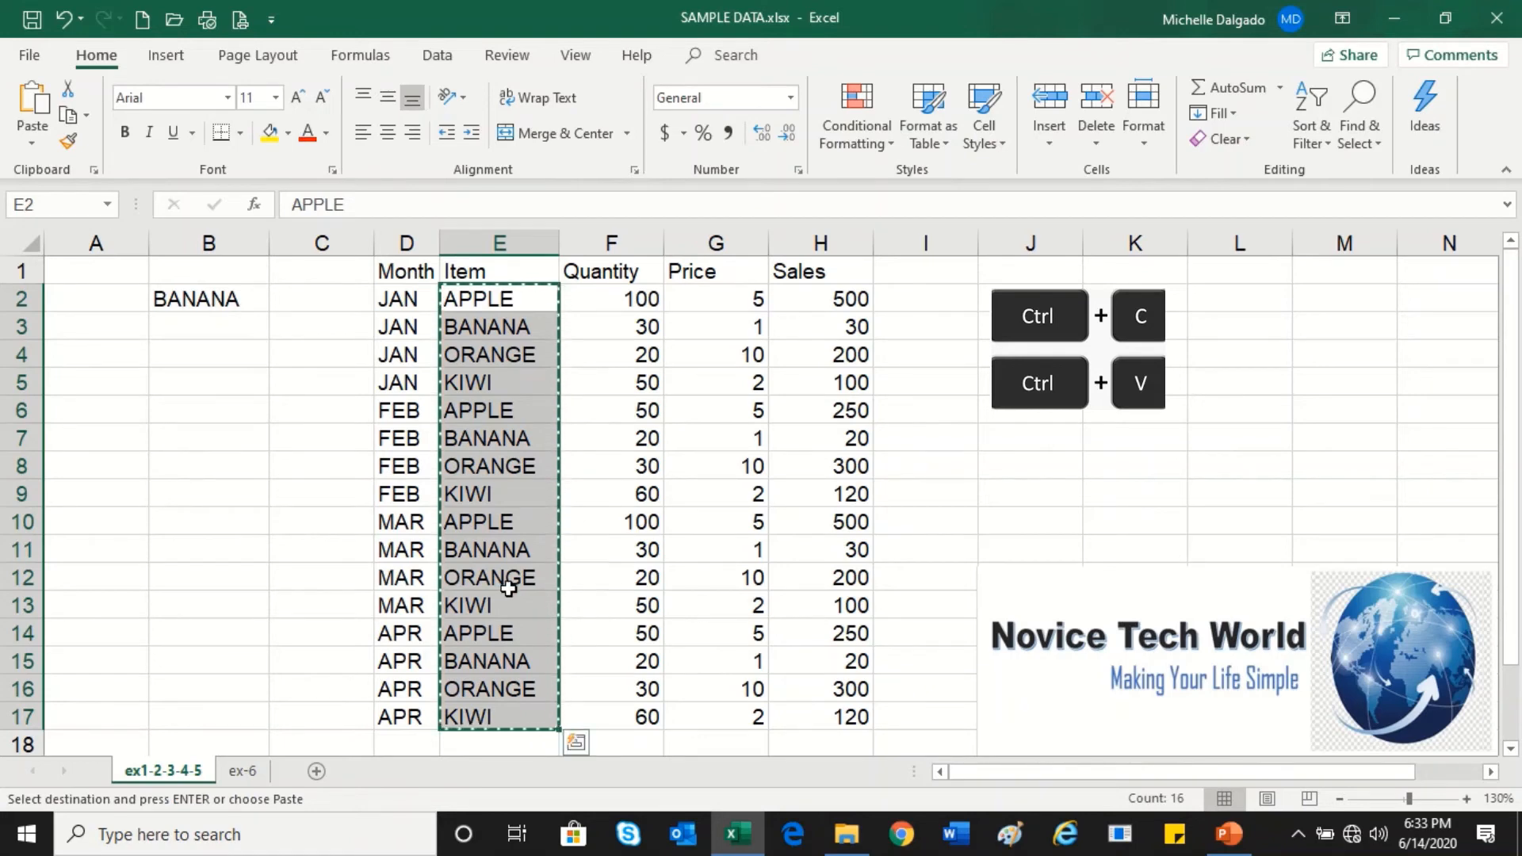
pyautogui.click(317, 300)
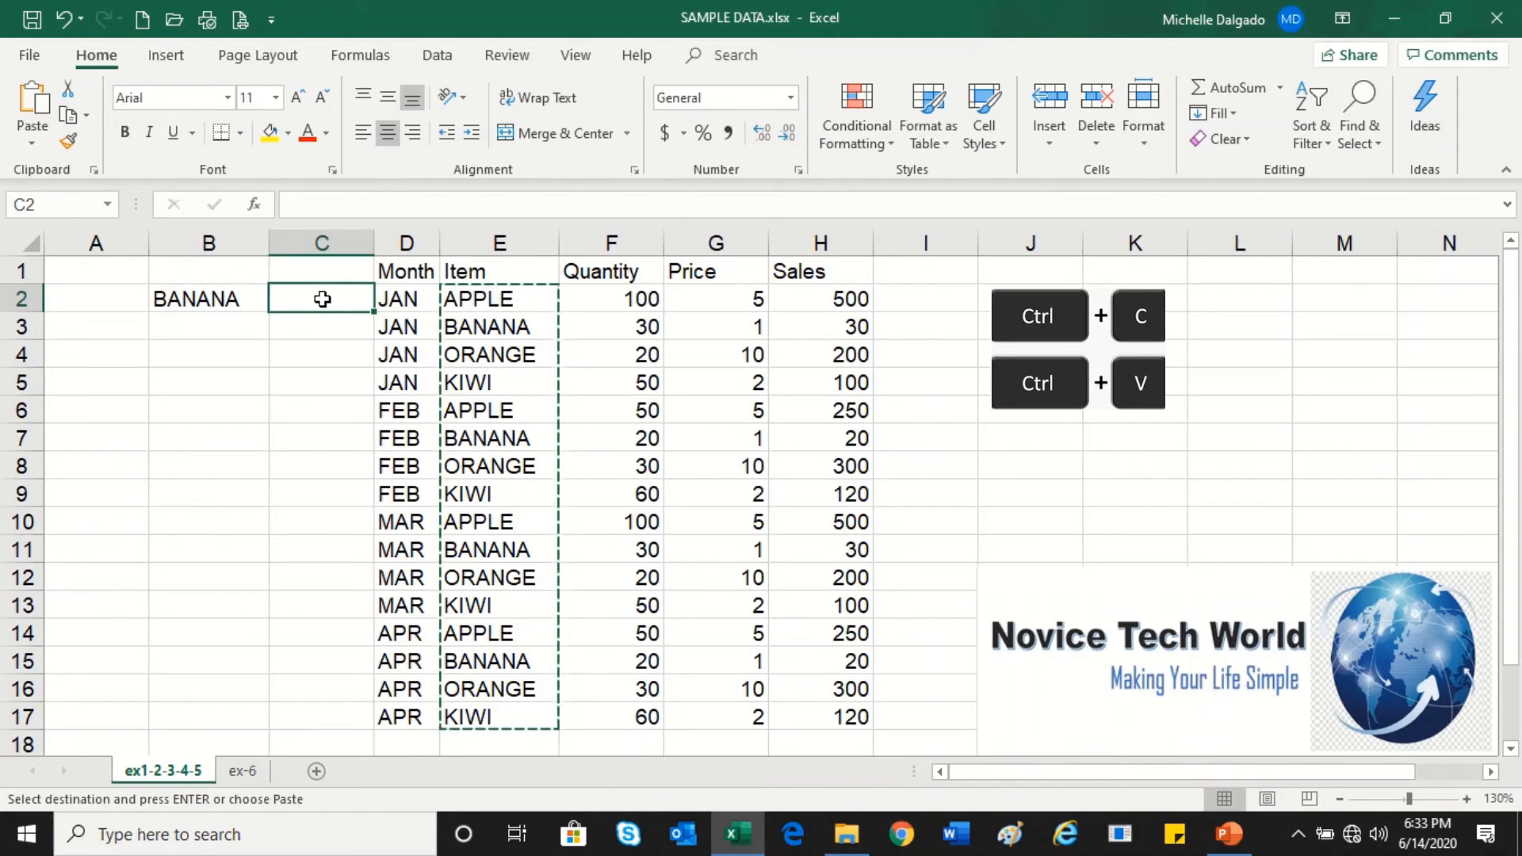
pyautogui.hotkey('ctrl', 'v')
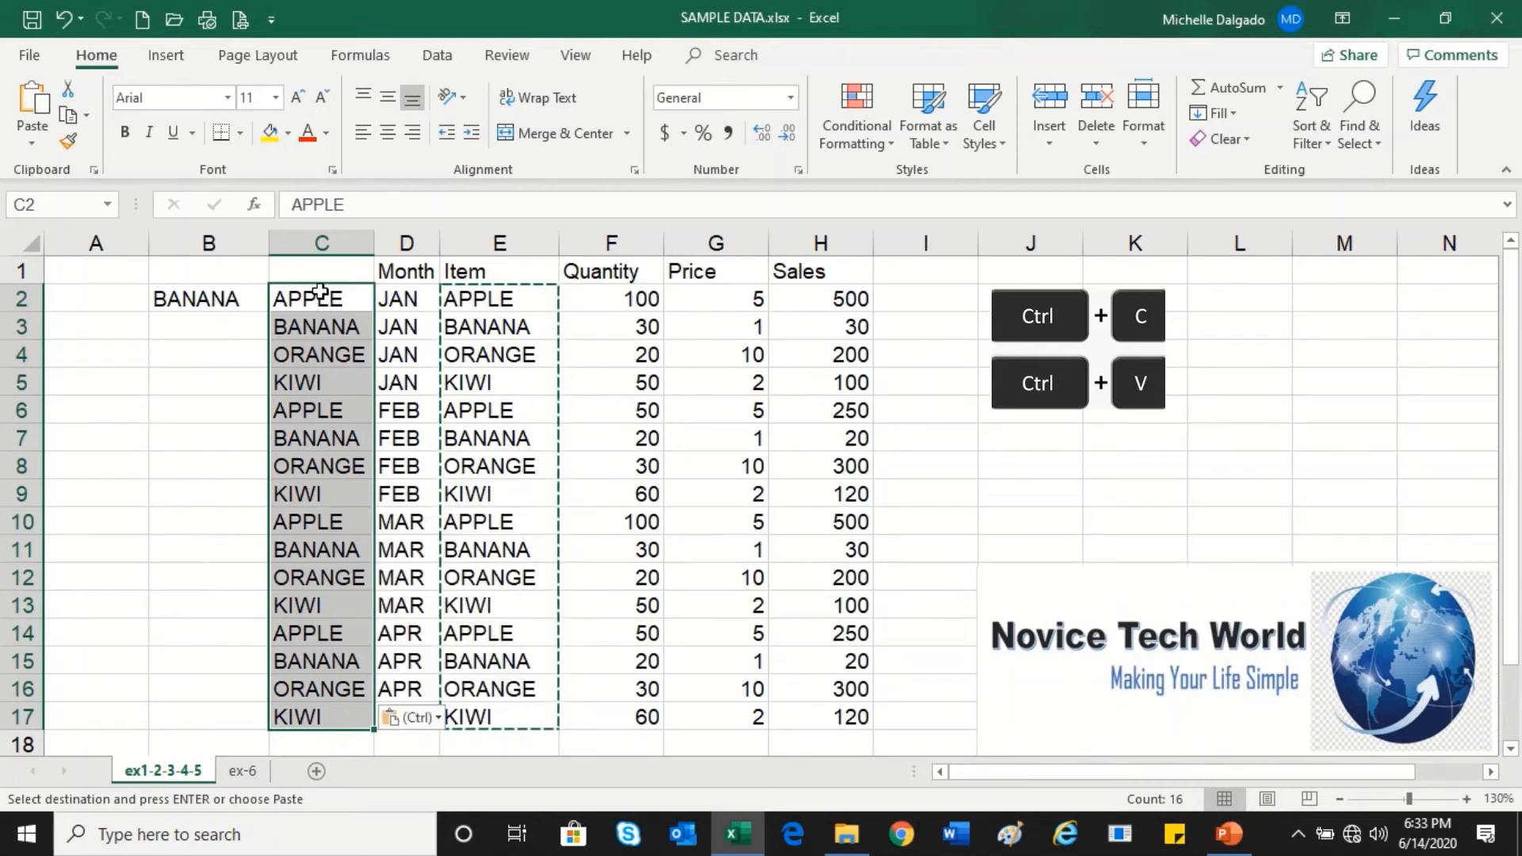
# Copy the item names in C2:C17 and paste them into column A starting at A2
pyautogui.moveTo(320, 291); pyautogui.dragTo(343, 708)
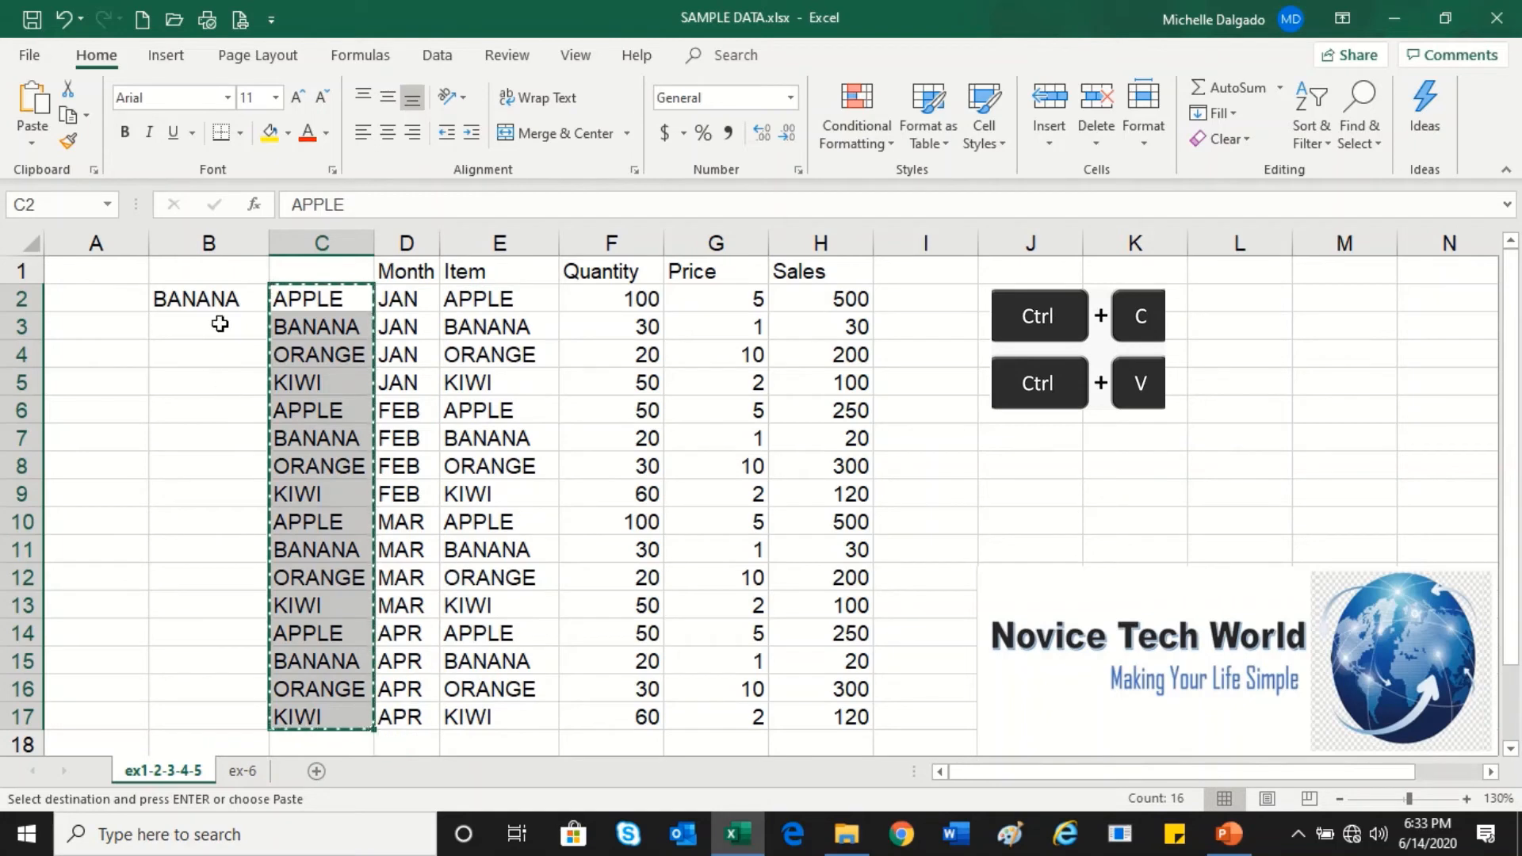
pyautogui.click(117, 299)
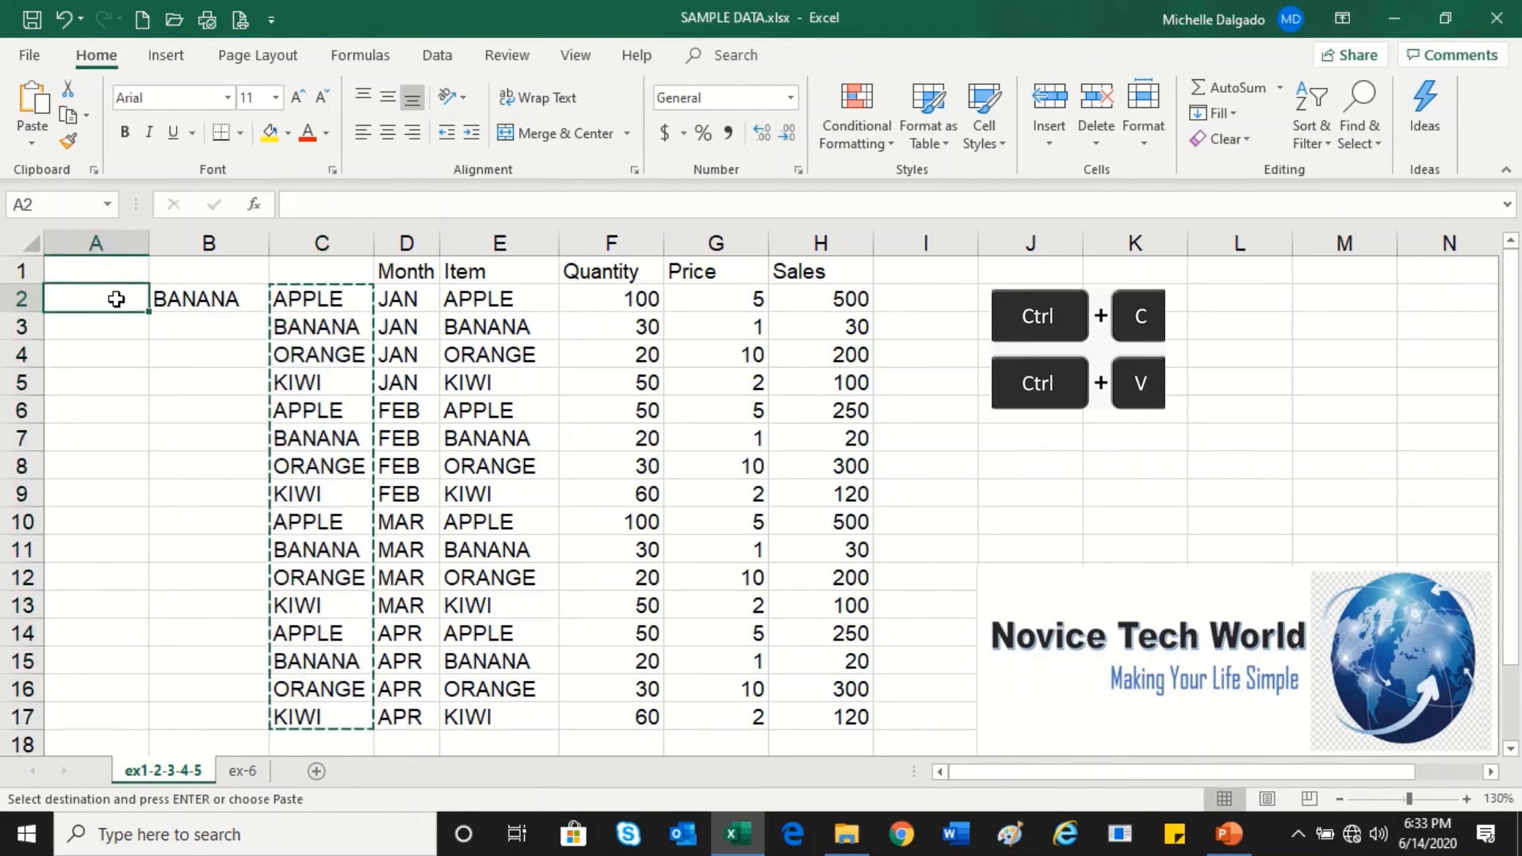
pyautogui.hotkey('ctrl', 'v')
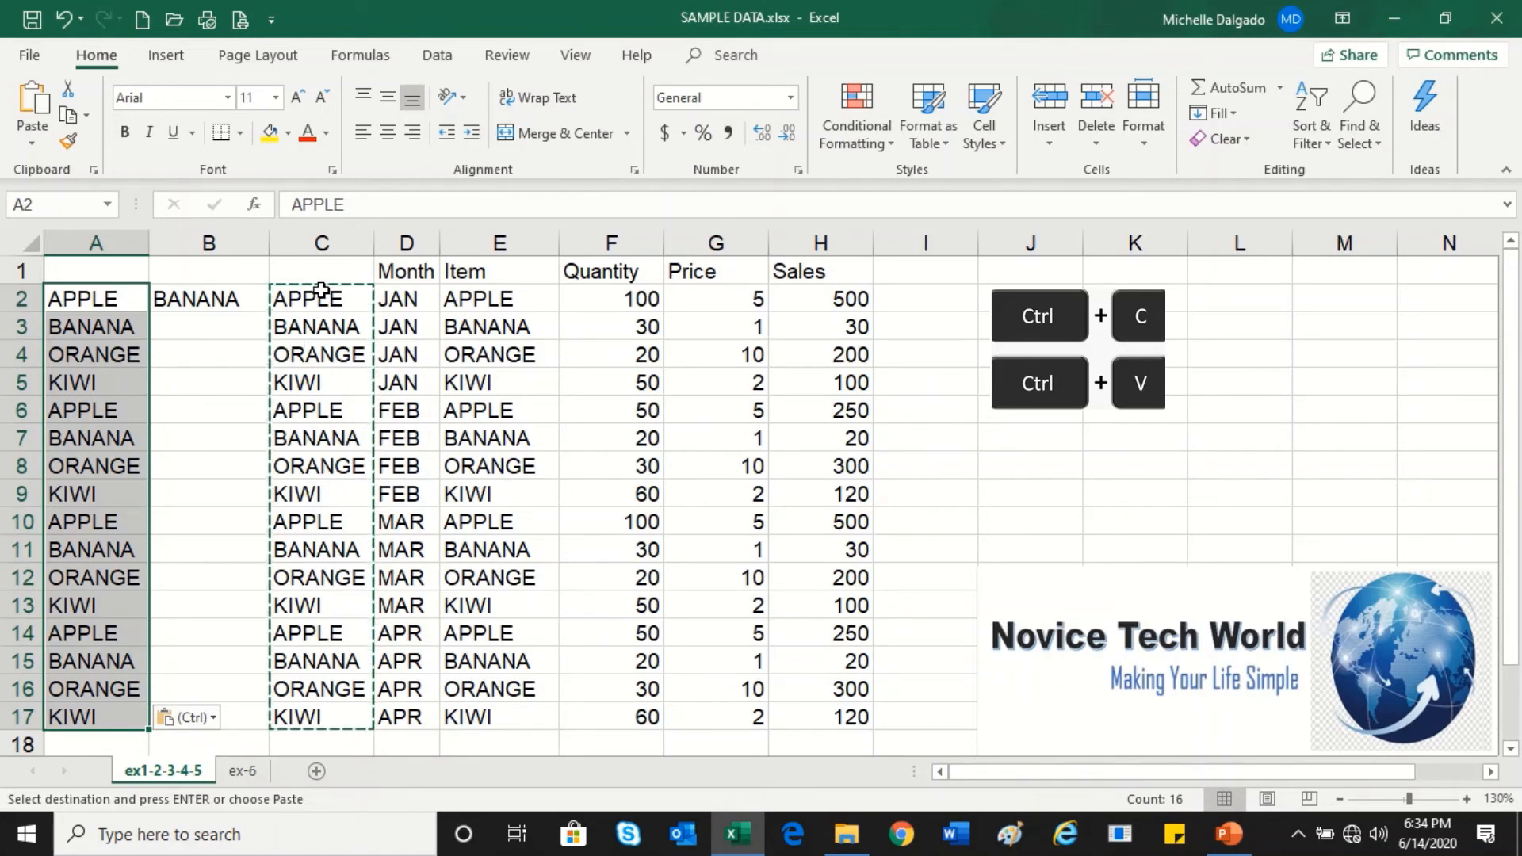
# Clear the contents of the pasted item names in C2:C17
pyautogui.moveTo(321, 291); pyautogui.dragTo(333, 721)
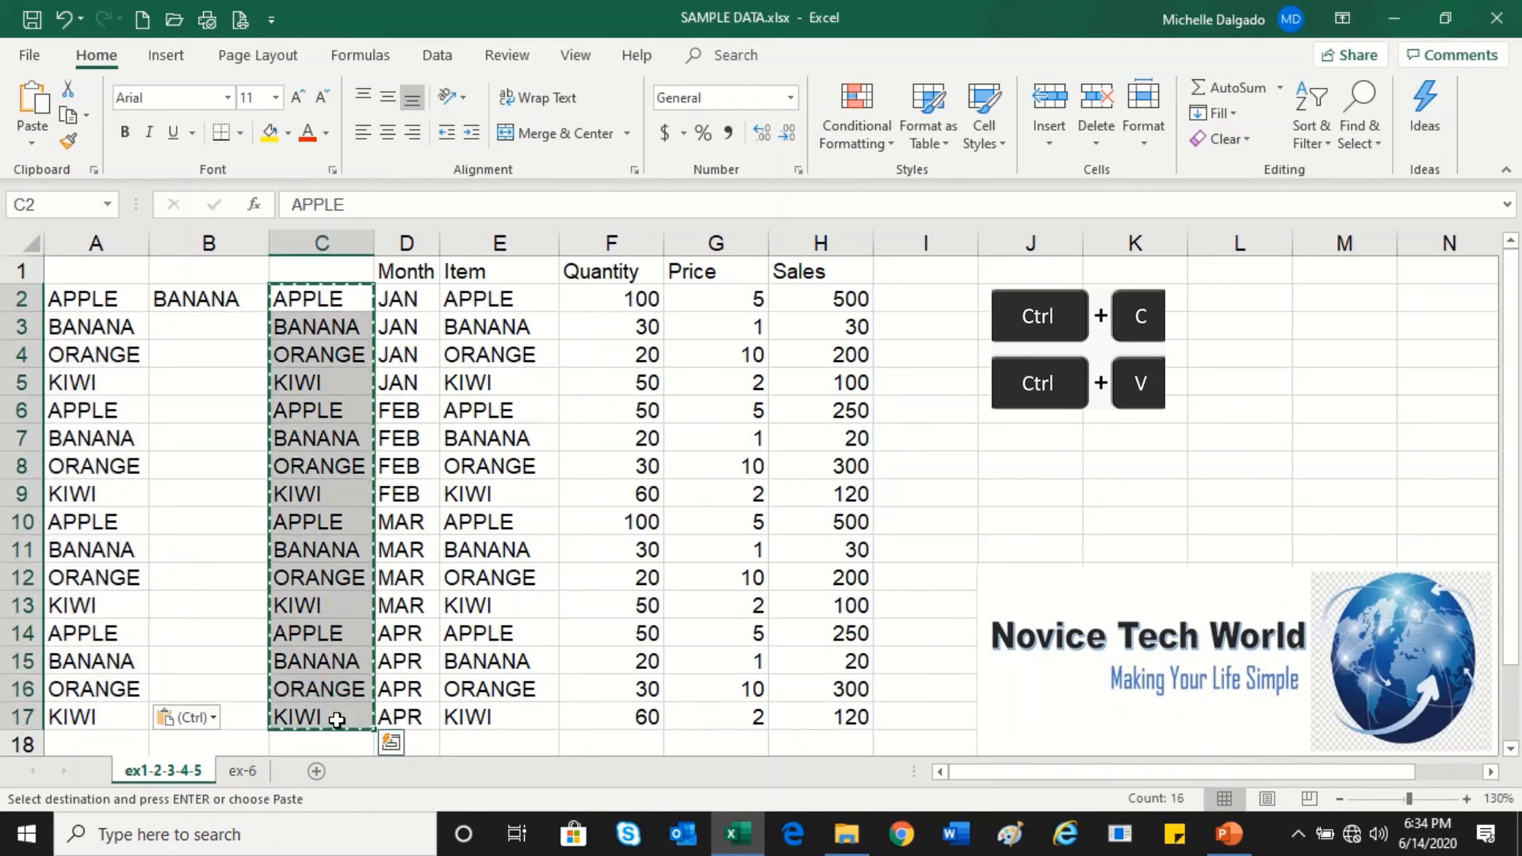
pyautogui.rightClick(331, 319)
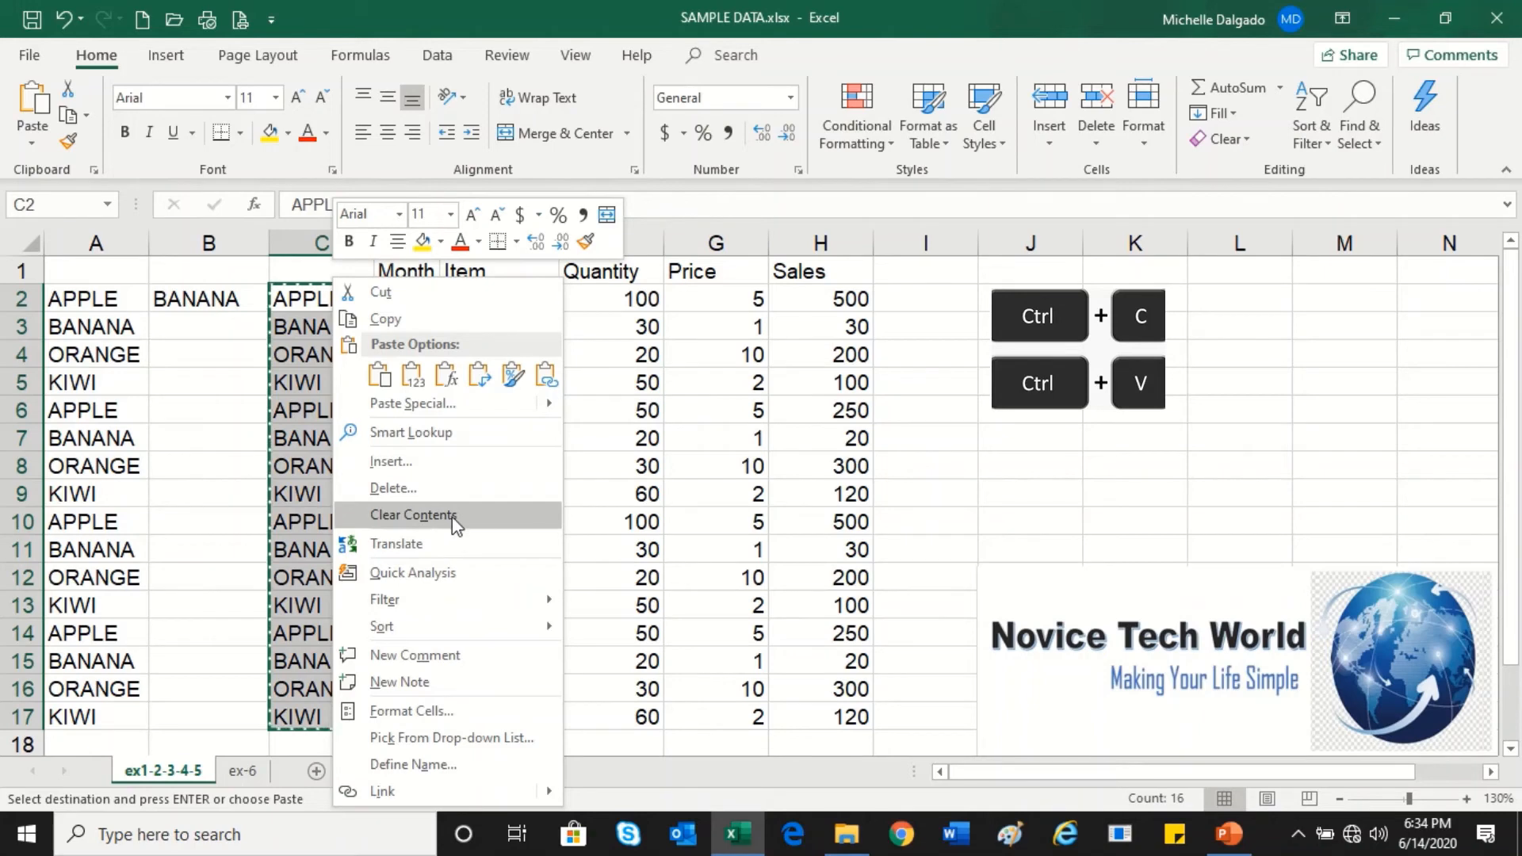
pyautogui.click(498, 523)
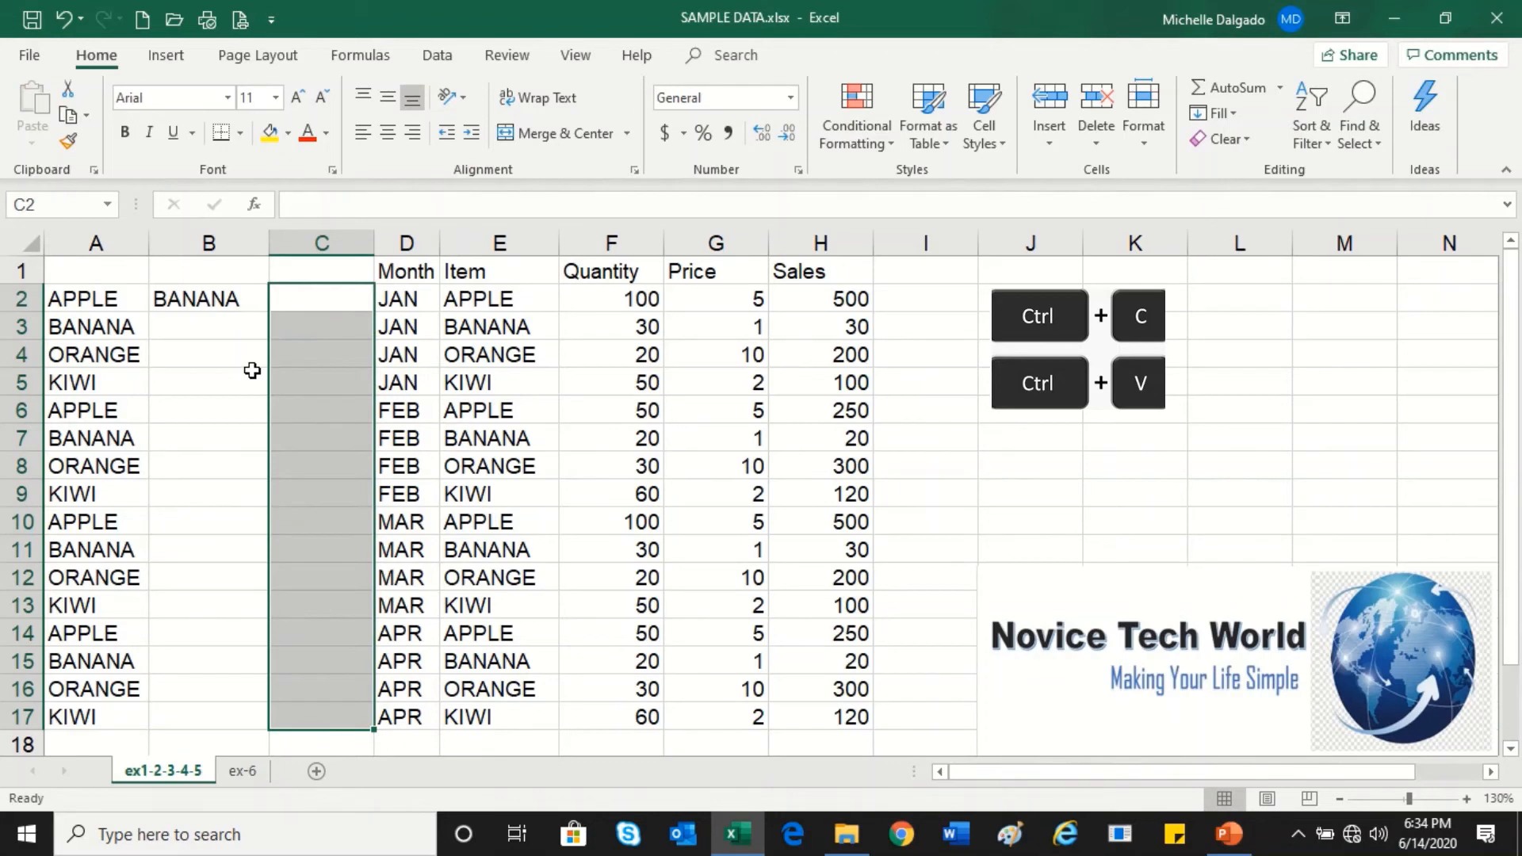
# Clear the contents of the range A1:C17 and make B1 the active cell
pyautogui.moveTo(81, 272); pyautogui.dragTo(289, 715)
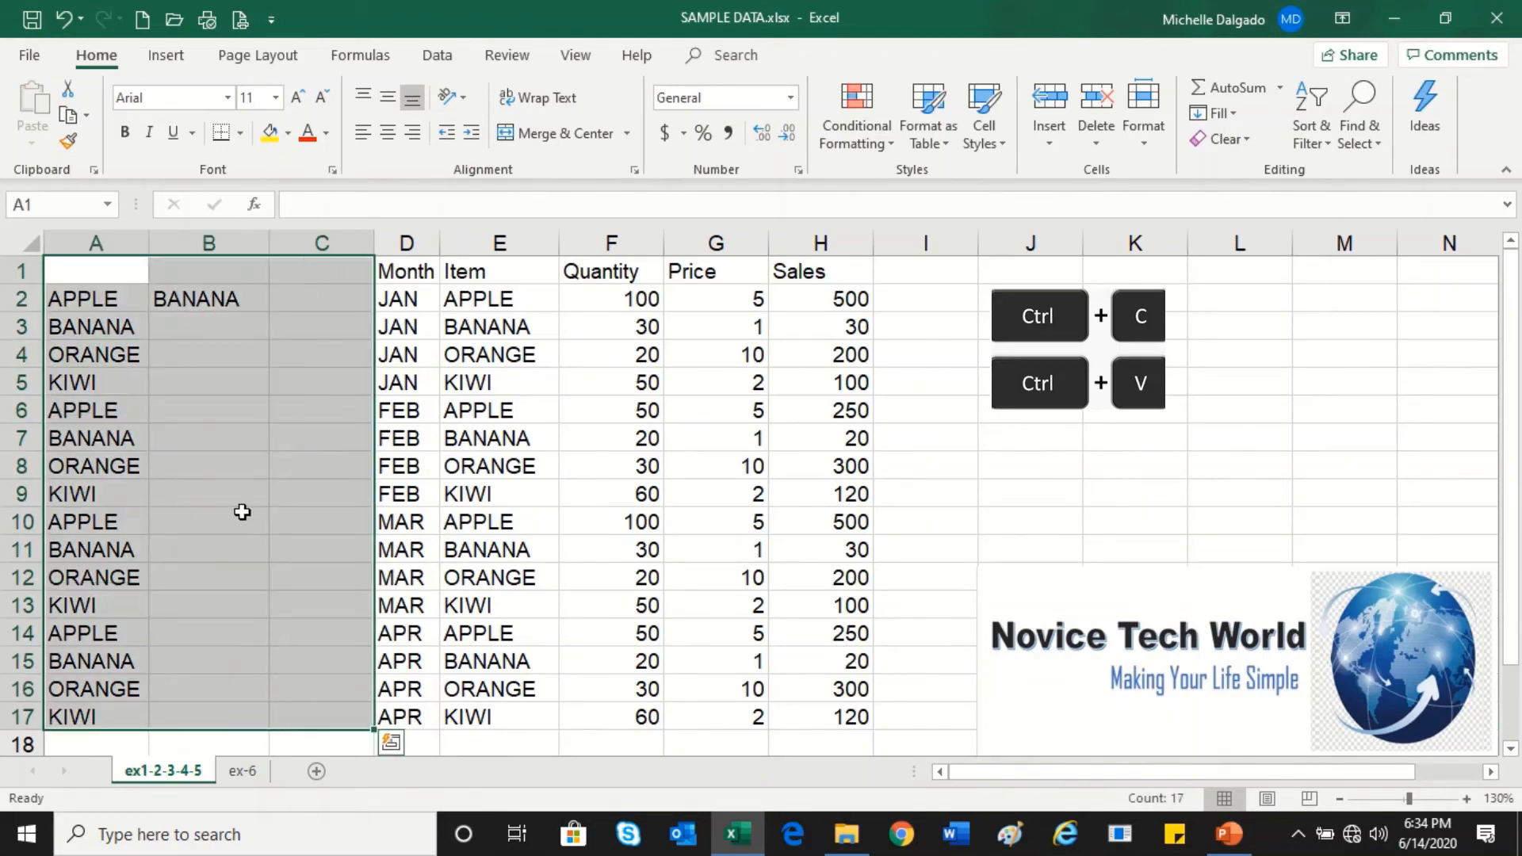
pyautogui.rightClick(228, 394)
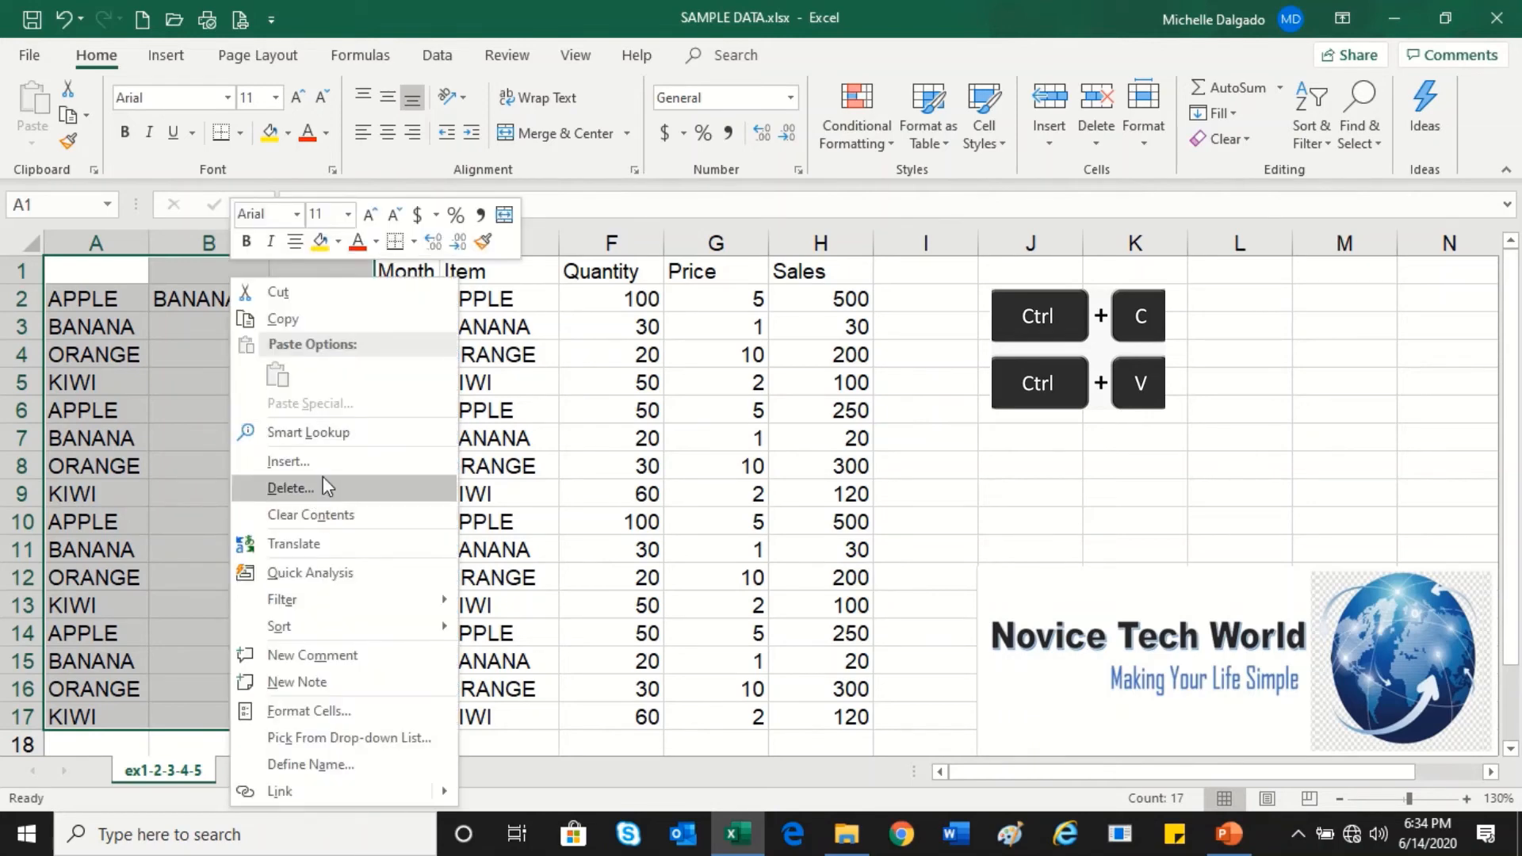
pyautogui.click(325, 523)
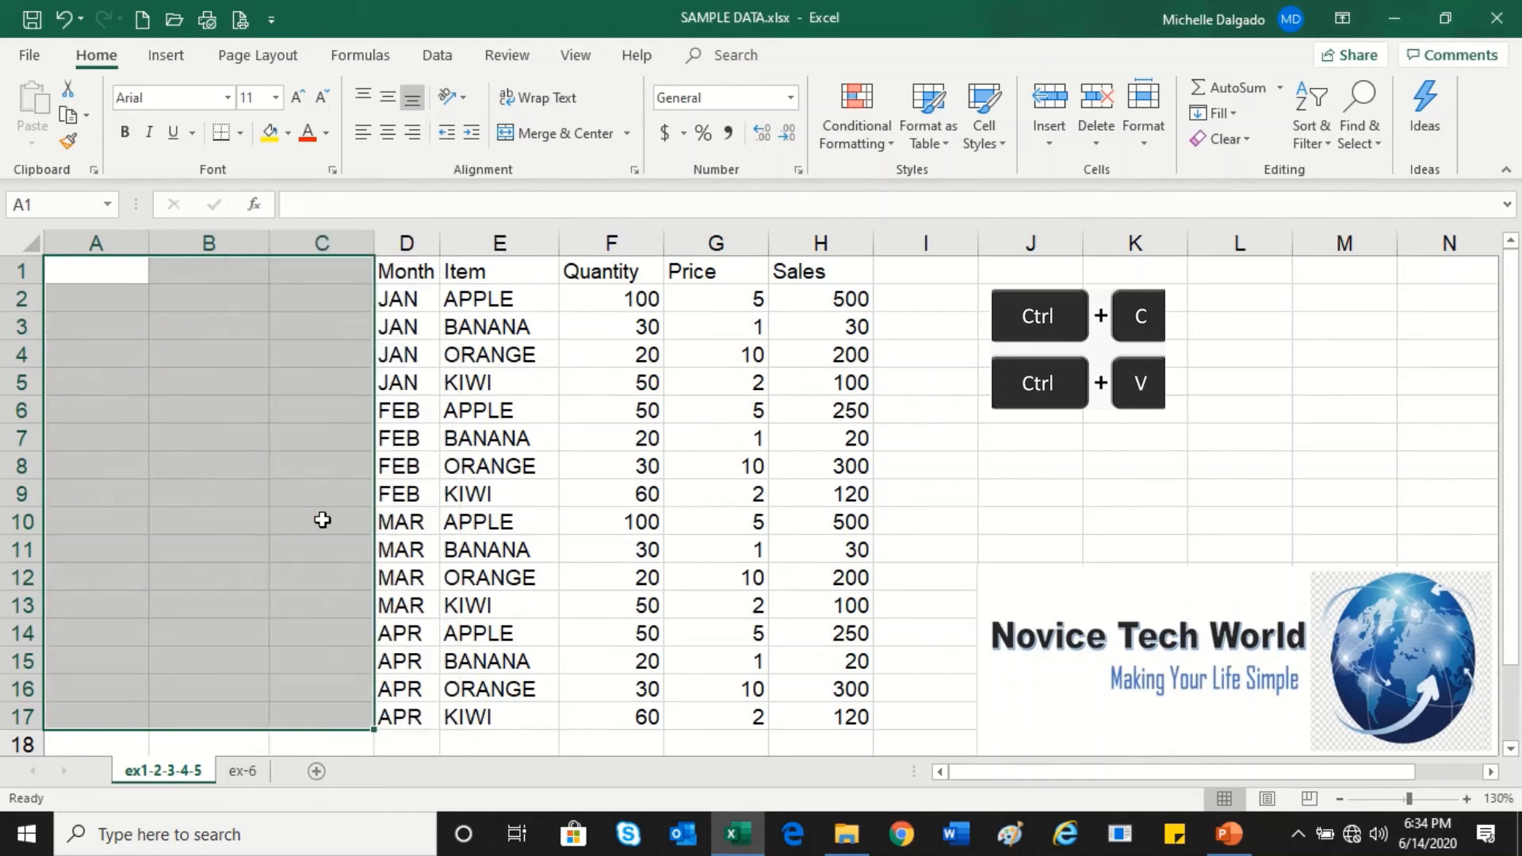
pyautogui.click(242, 273)
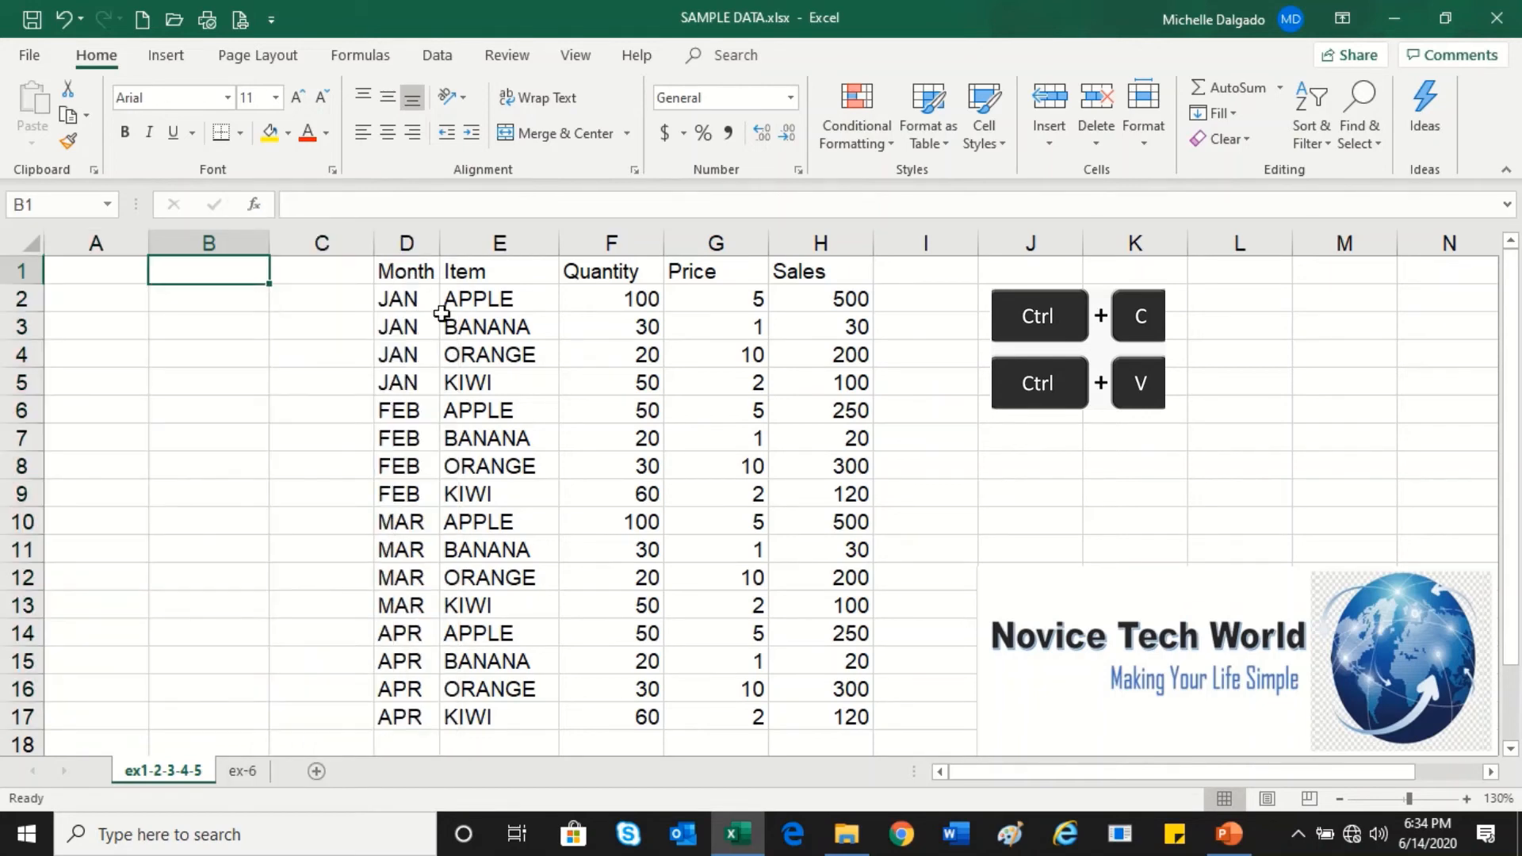
# Clear the item names in E2:E9, undo that deletion and leave the range E2:E9 selected
pyautogui.click(485, 293)
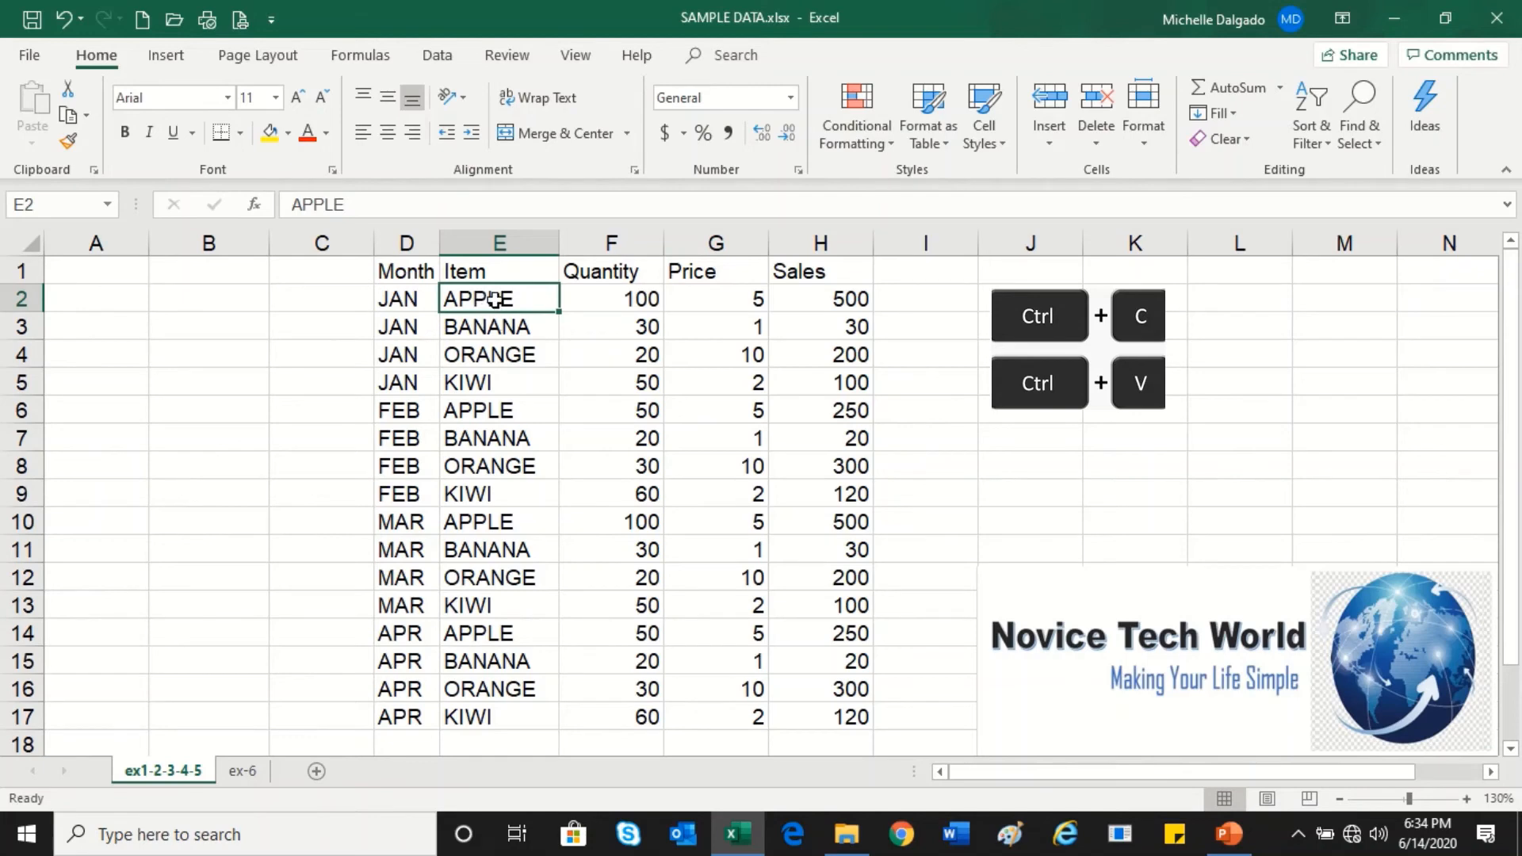
pyautogui.moveTo(497, 299); pyautogui.dragTo(499, 507)
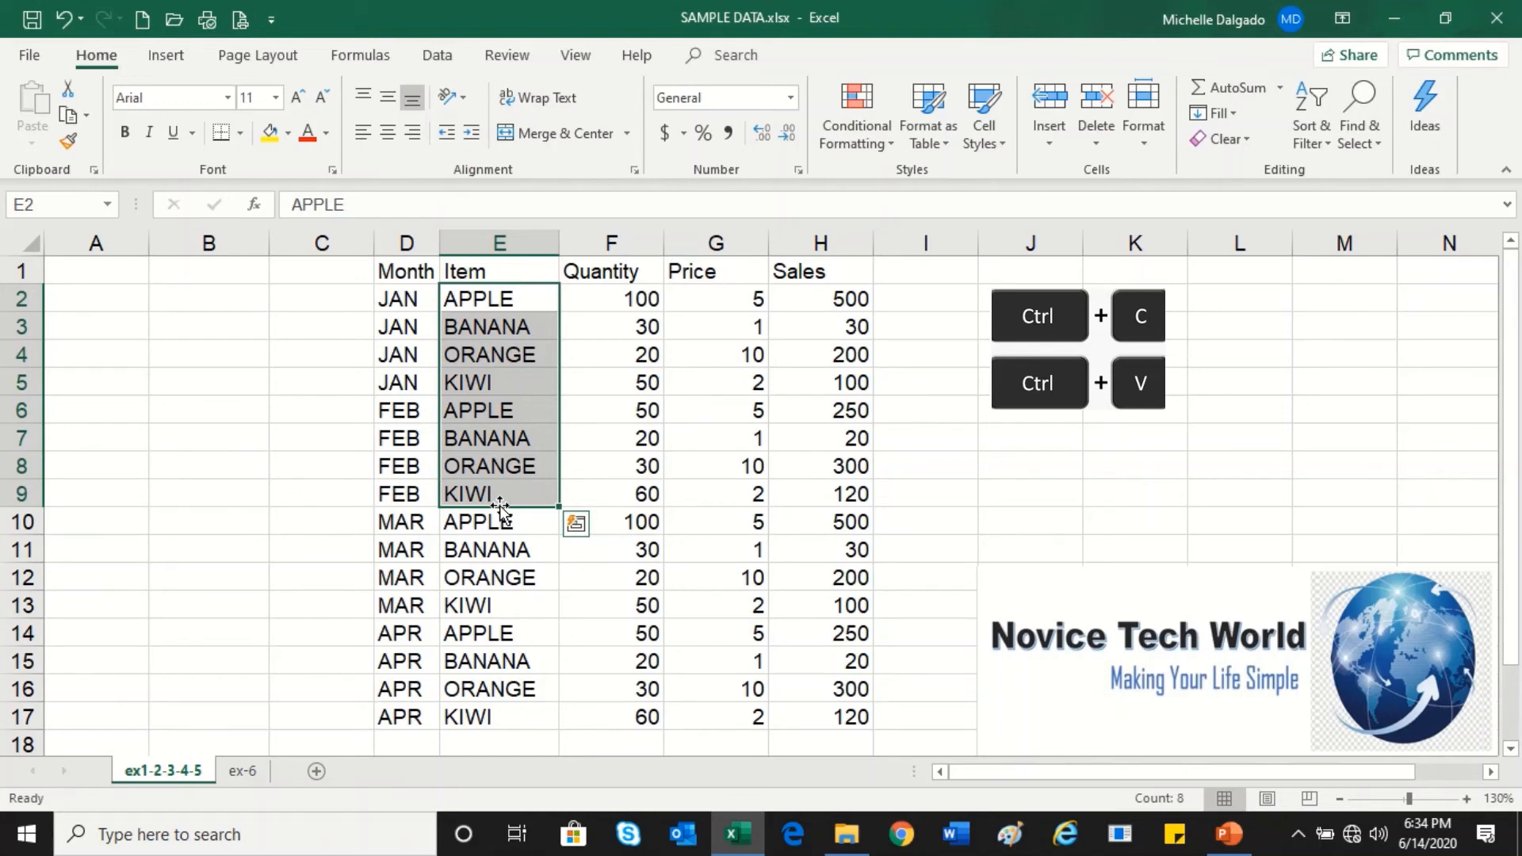
pyautogui.press('Delete')
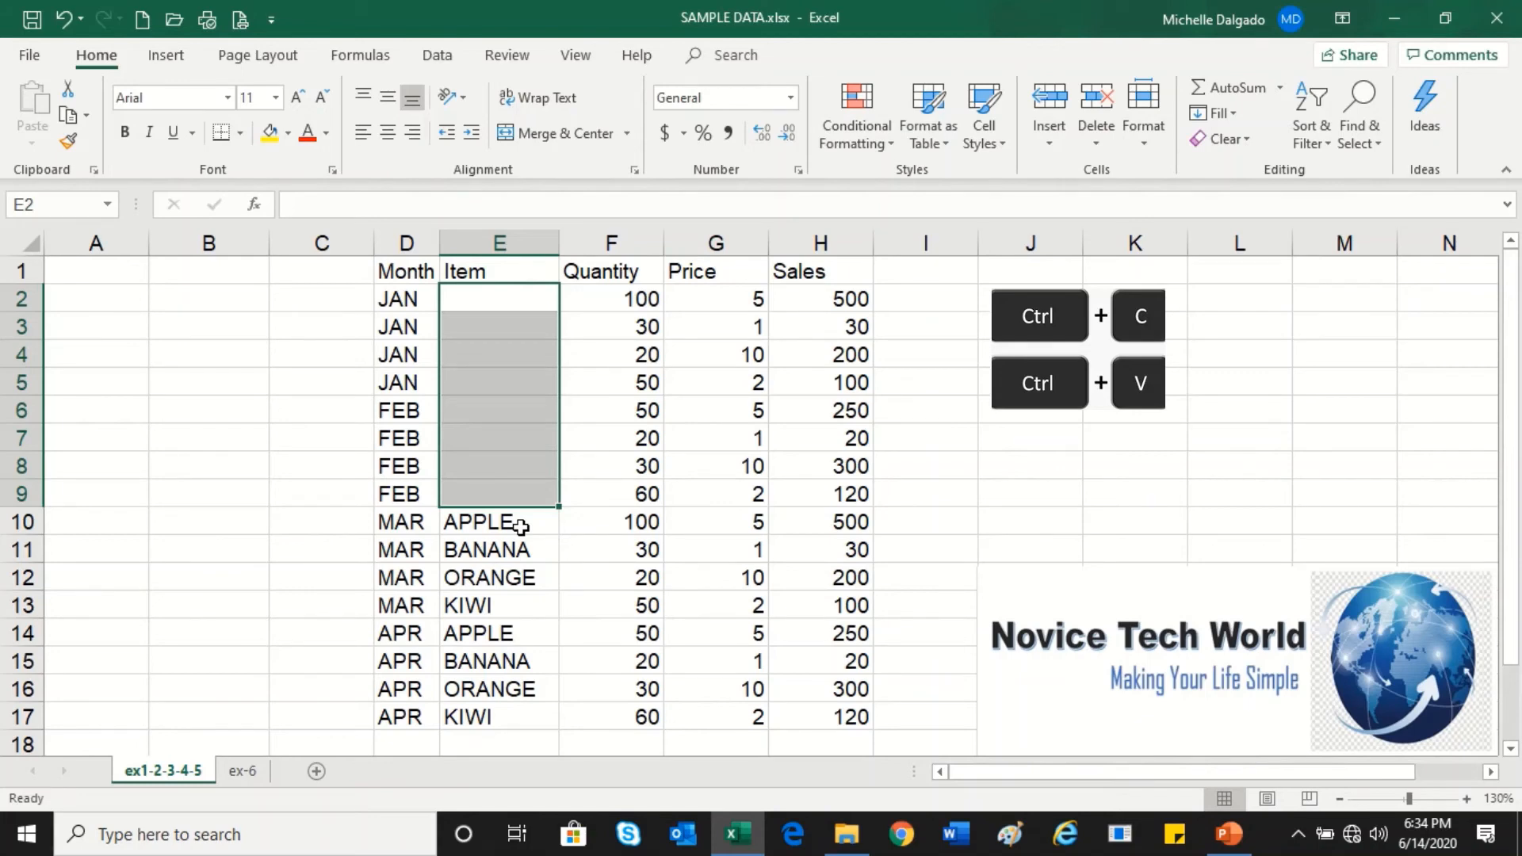
pyautogui.click(63, 21)
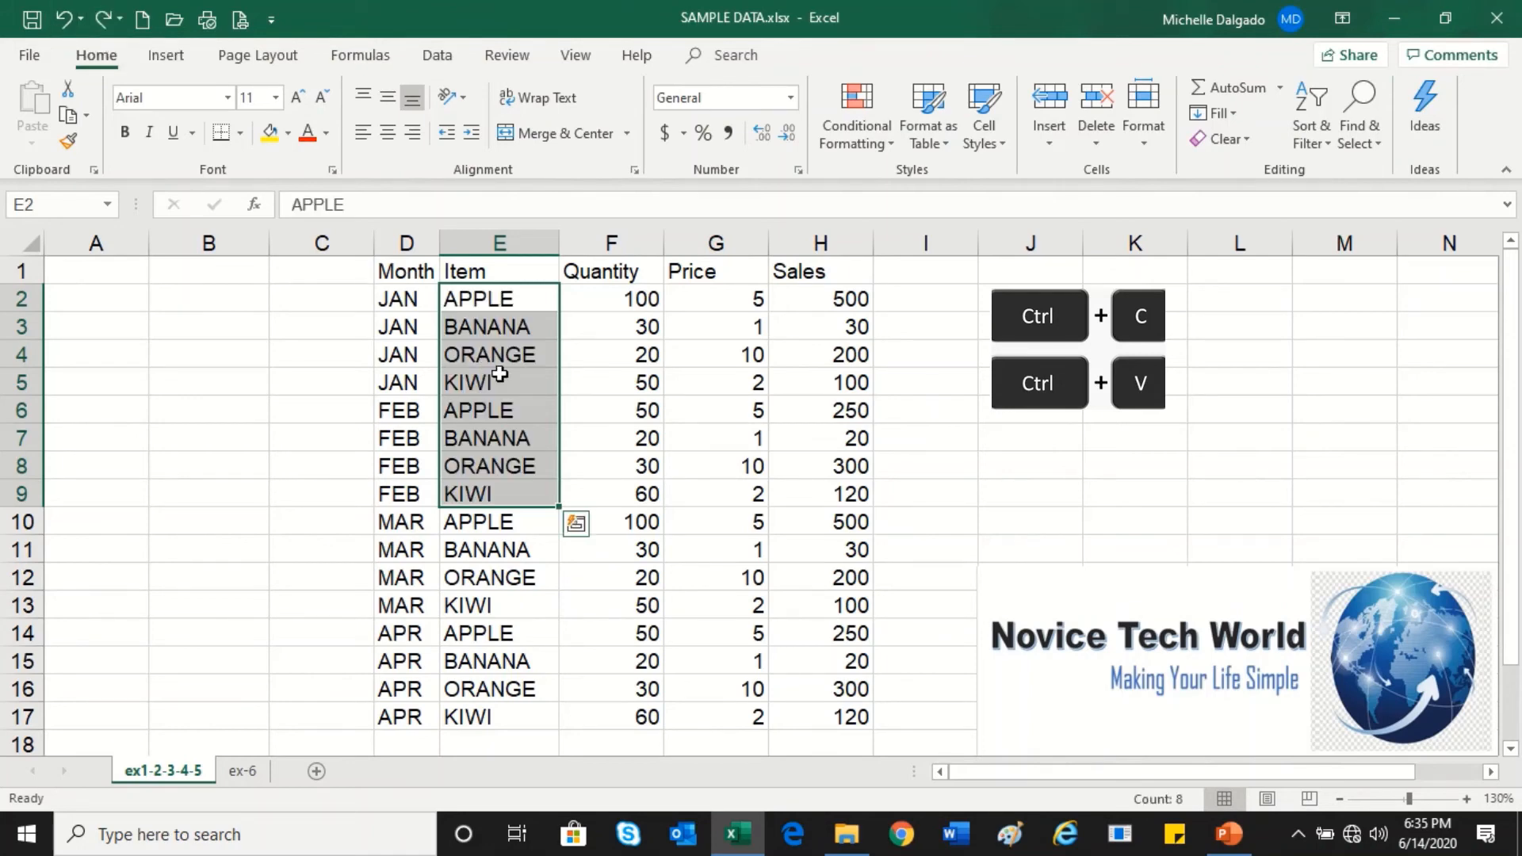
pyautogui.moveTo(525, 298); pyautogui.dragTo(528, 499)
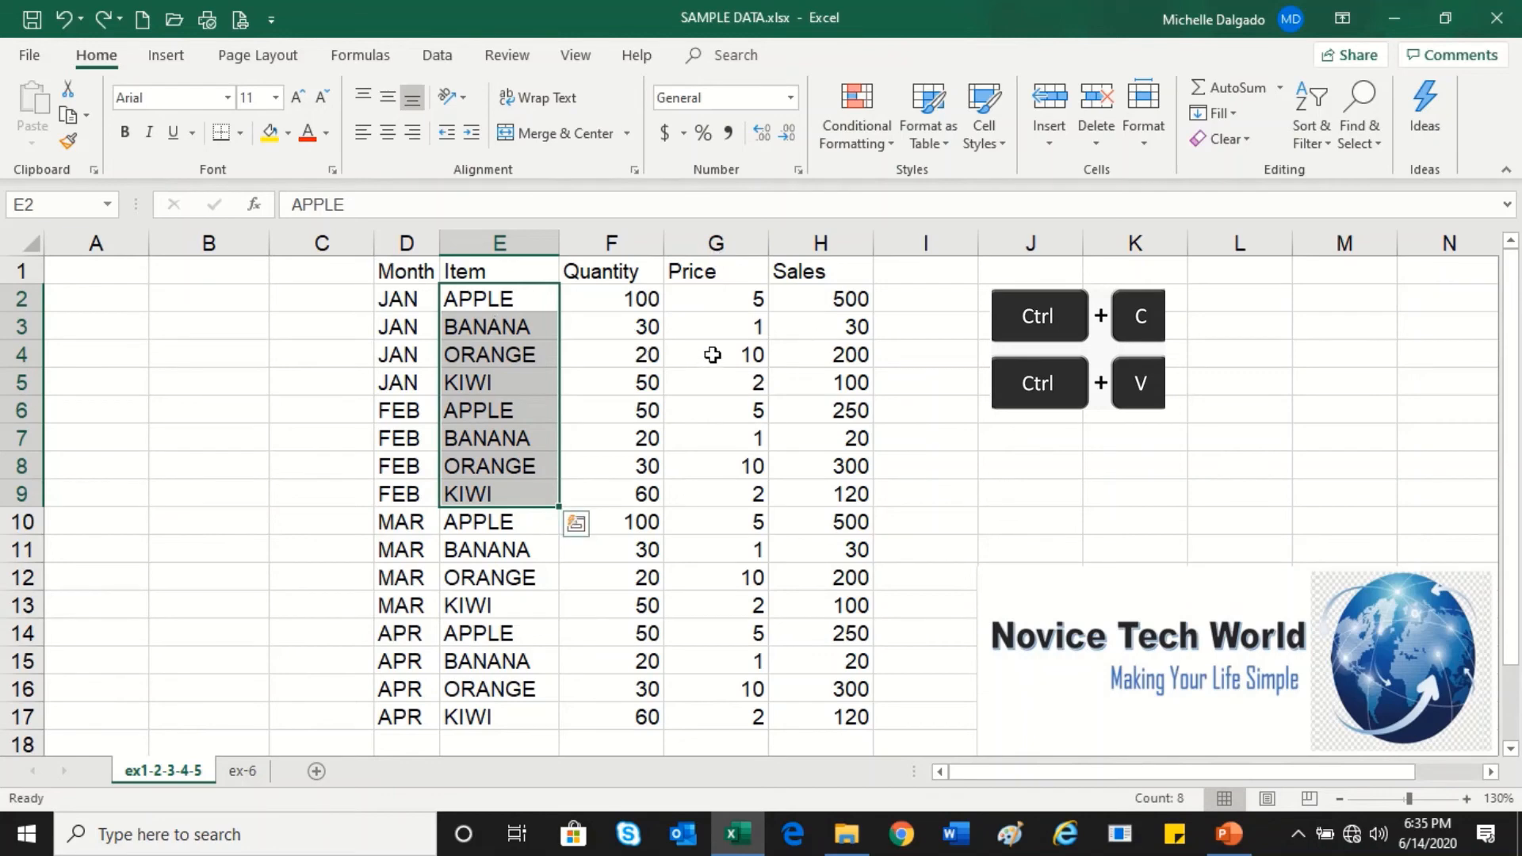
# Change the January apple quantity in F2 to 200 and undo that change
pyautogui.click(646, 306)
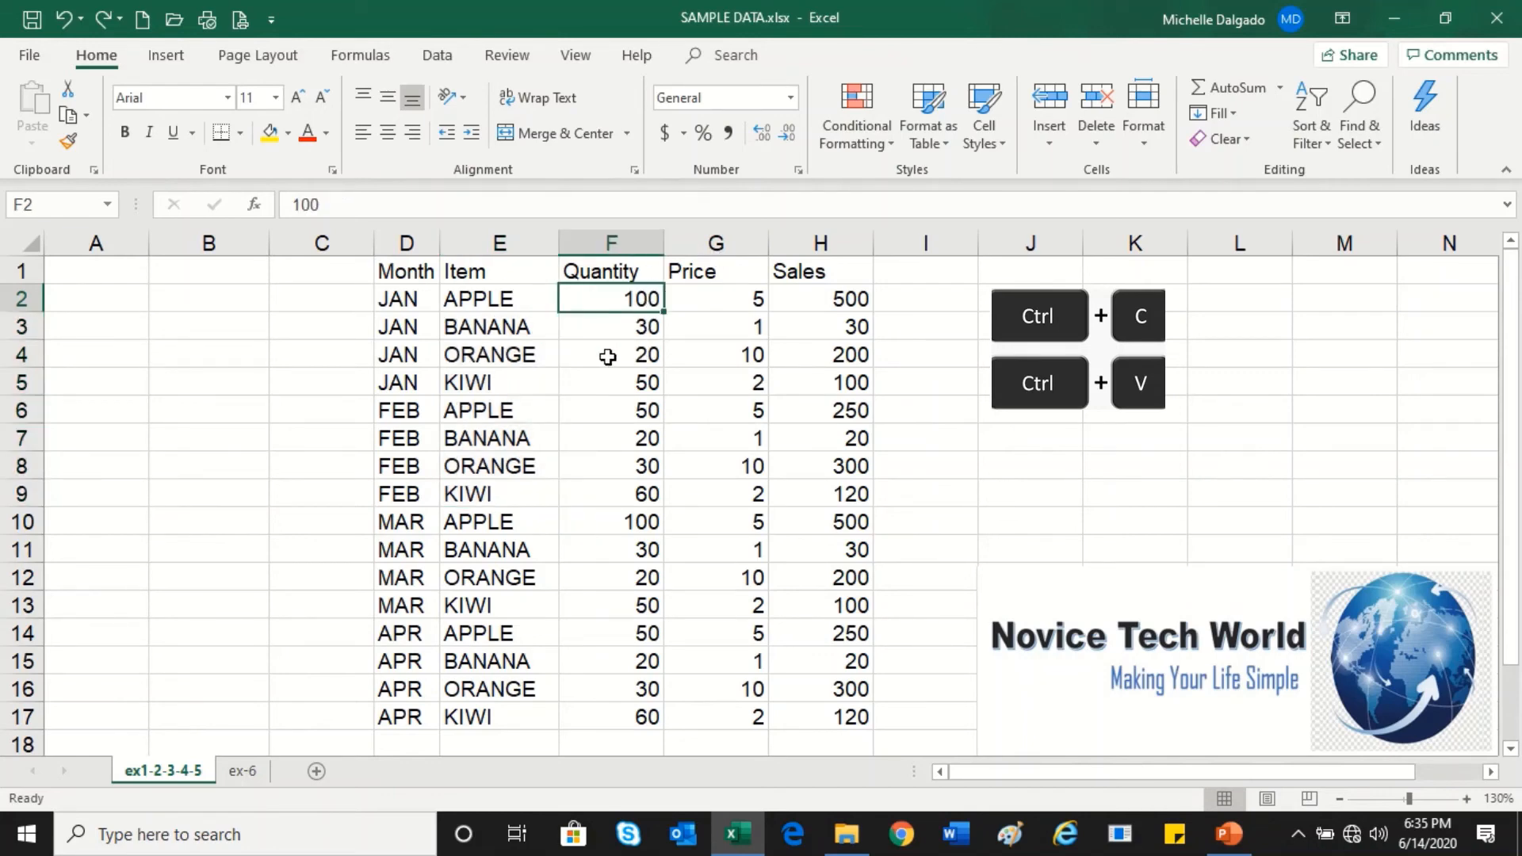
pyautogui.write('200')
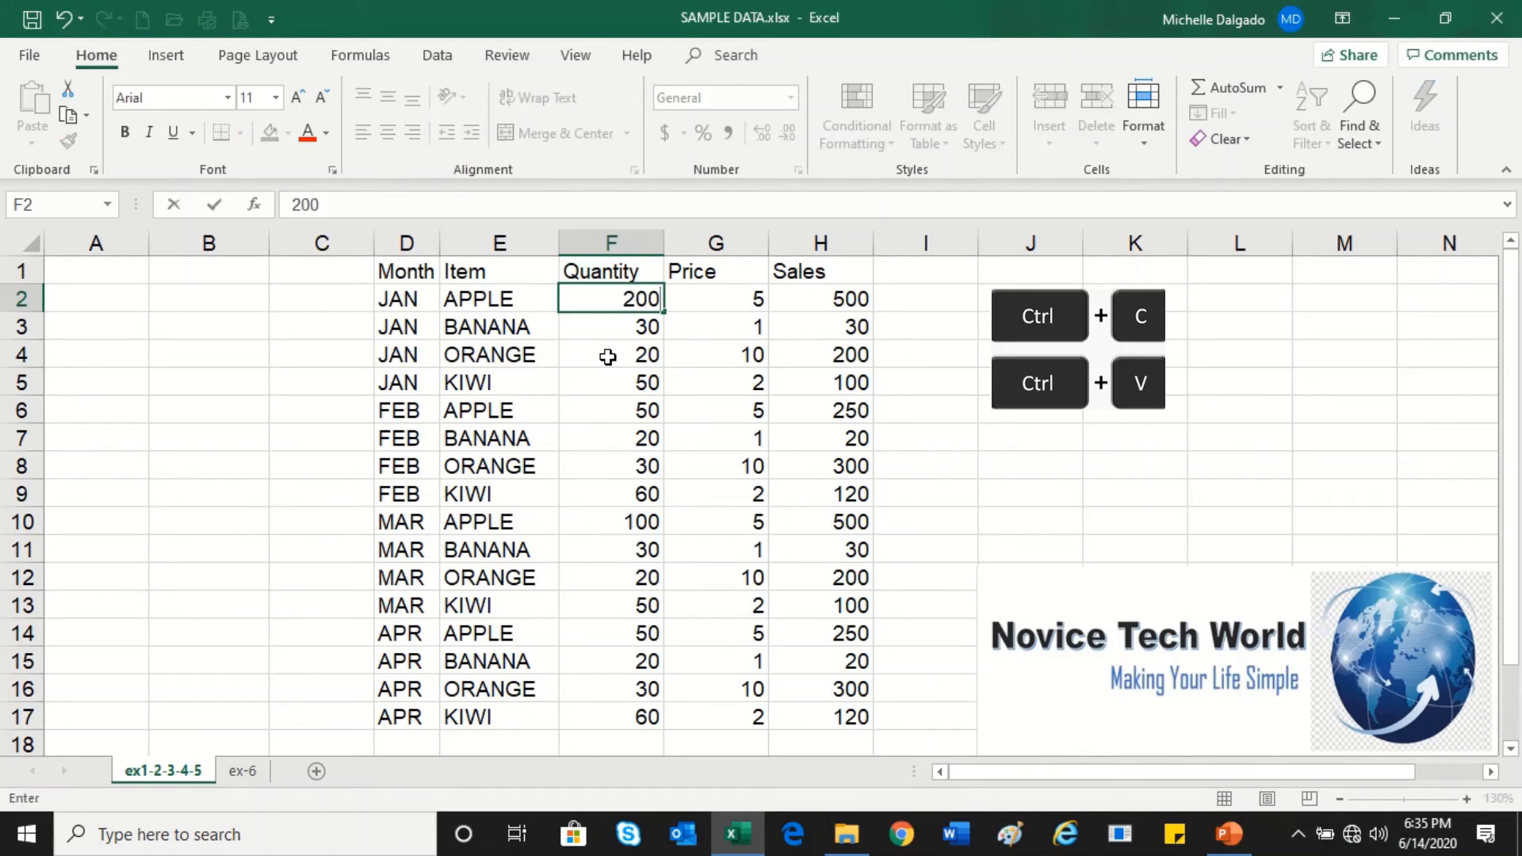
pyautogui.press('Return')
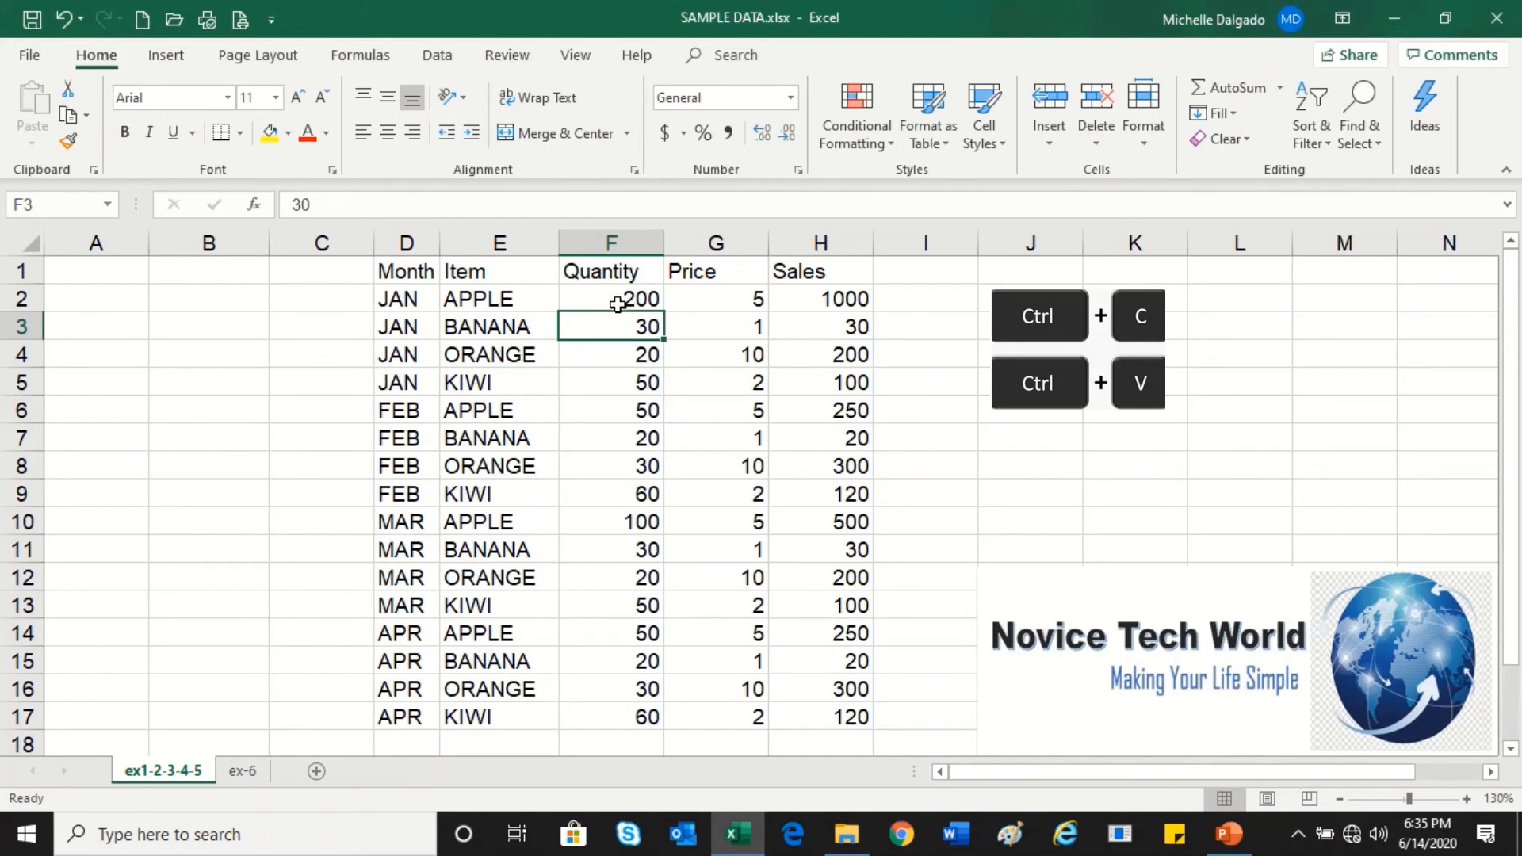
pyautogui.click(60, 13)
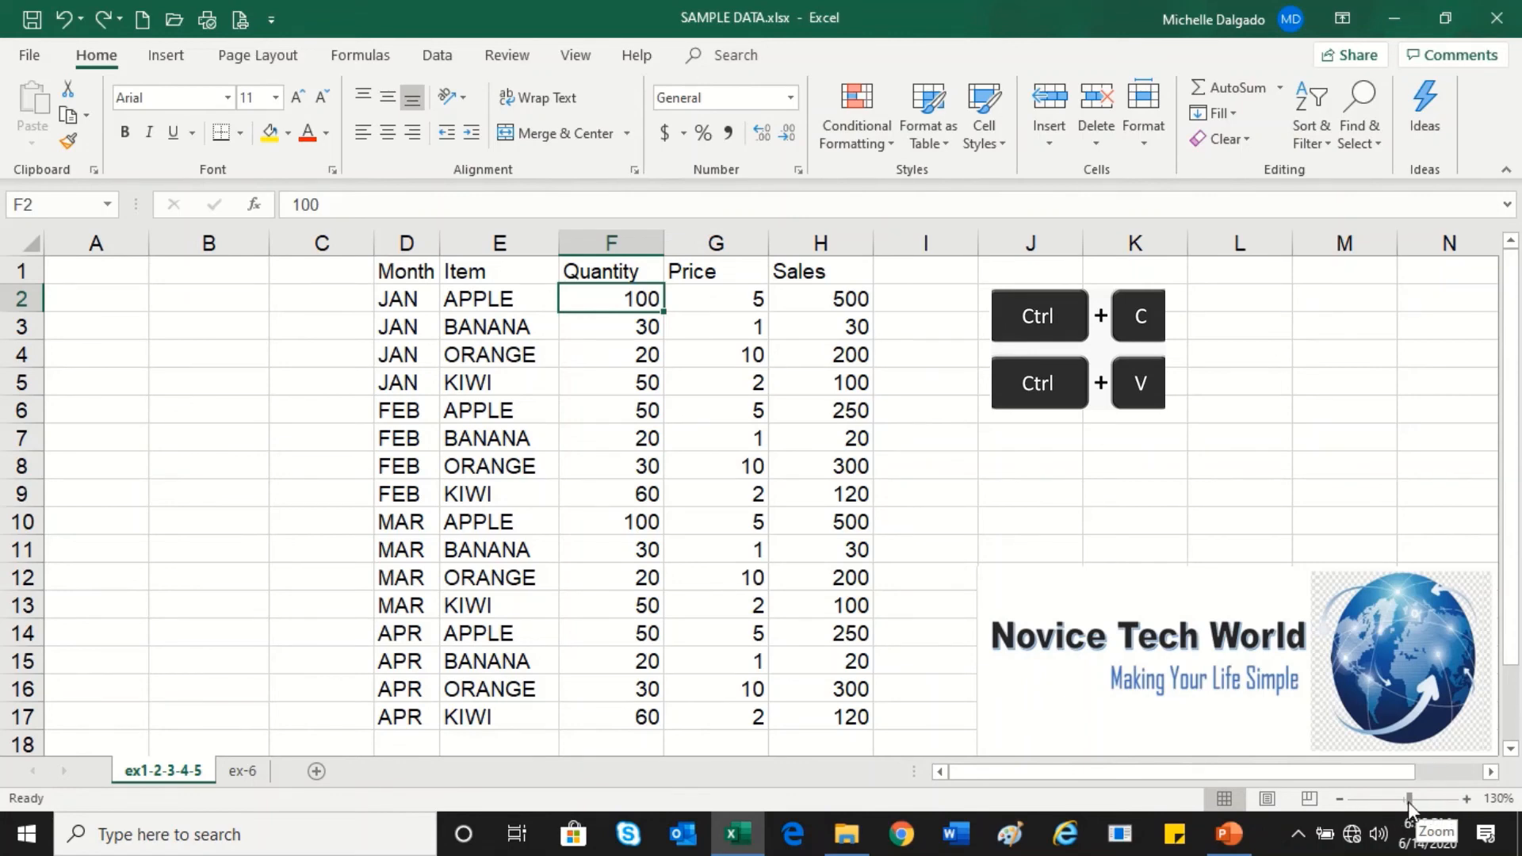
# Zoom the worksheet out to 89%, zoom in and out between 115% and 145%, and leave it at 115%
pyautogui.moveTo(1408, 801); pyautogui.dragTo(1396, 797)
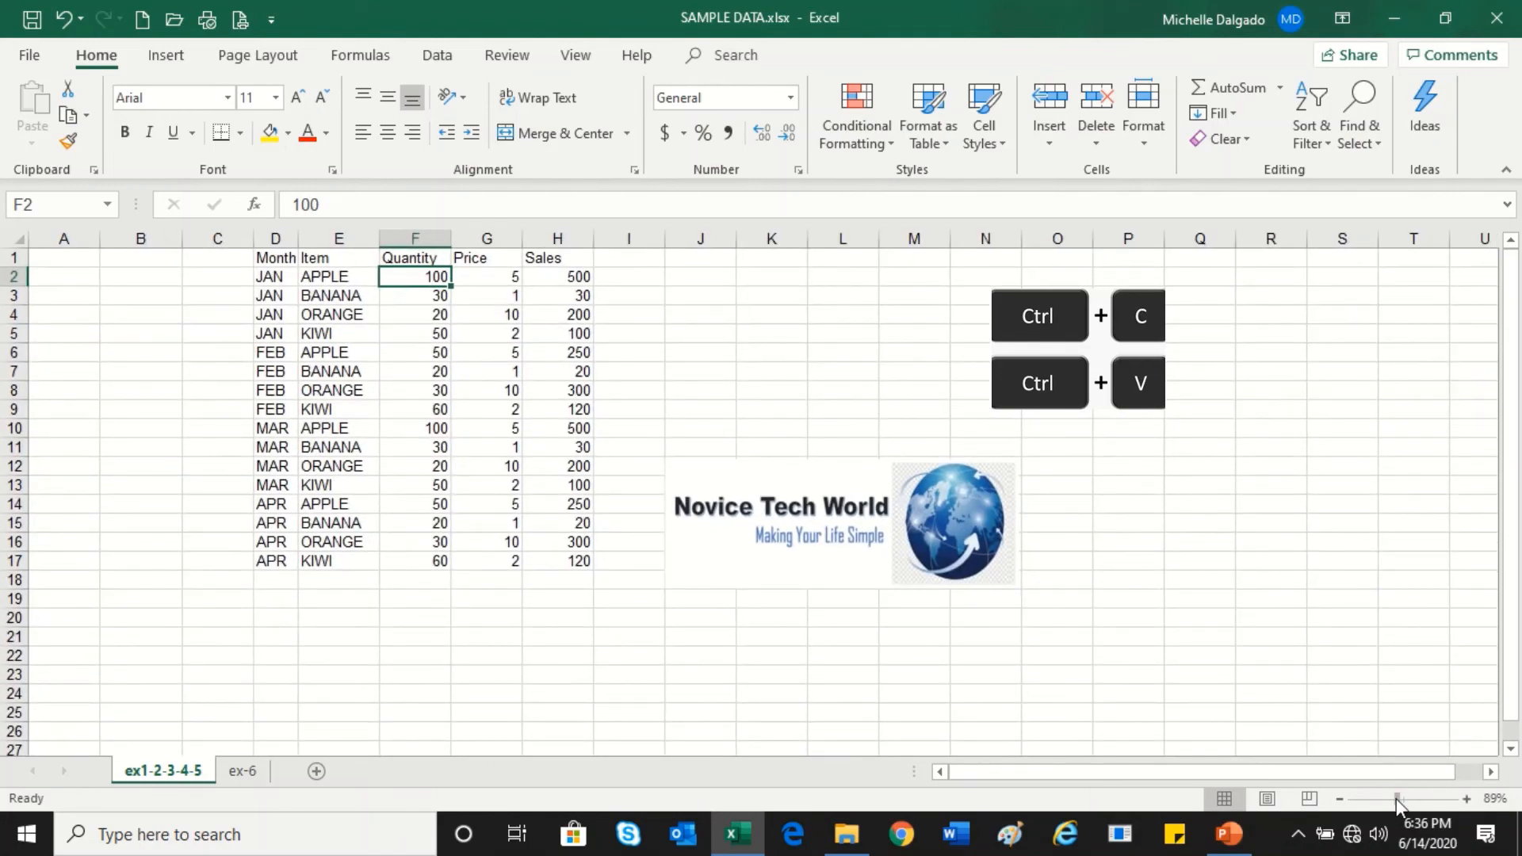
pyautogui.moveTo(1395, 797); pyautogui.dragTo(1406, 798)
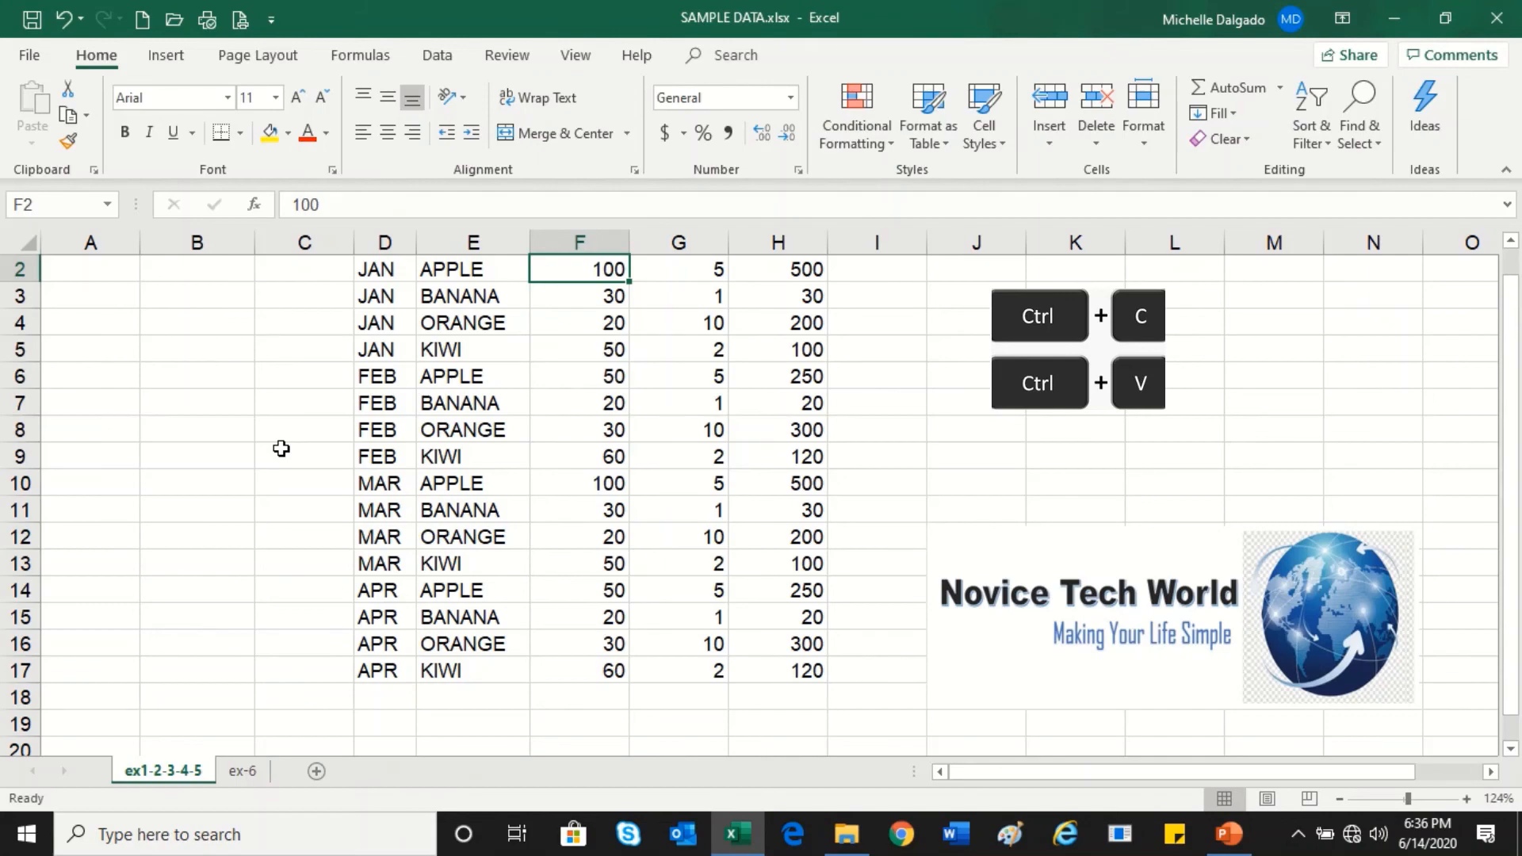
pyautogui.scroll(2, 281, 449)
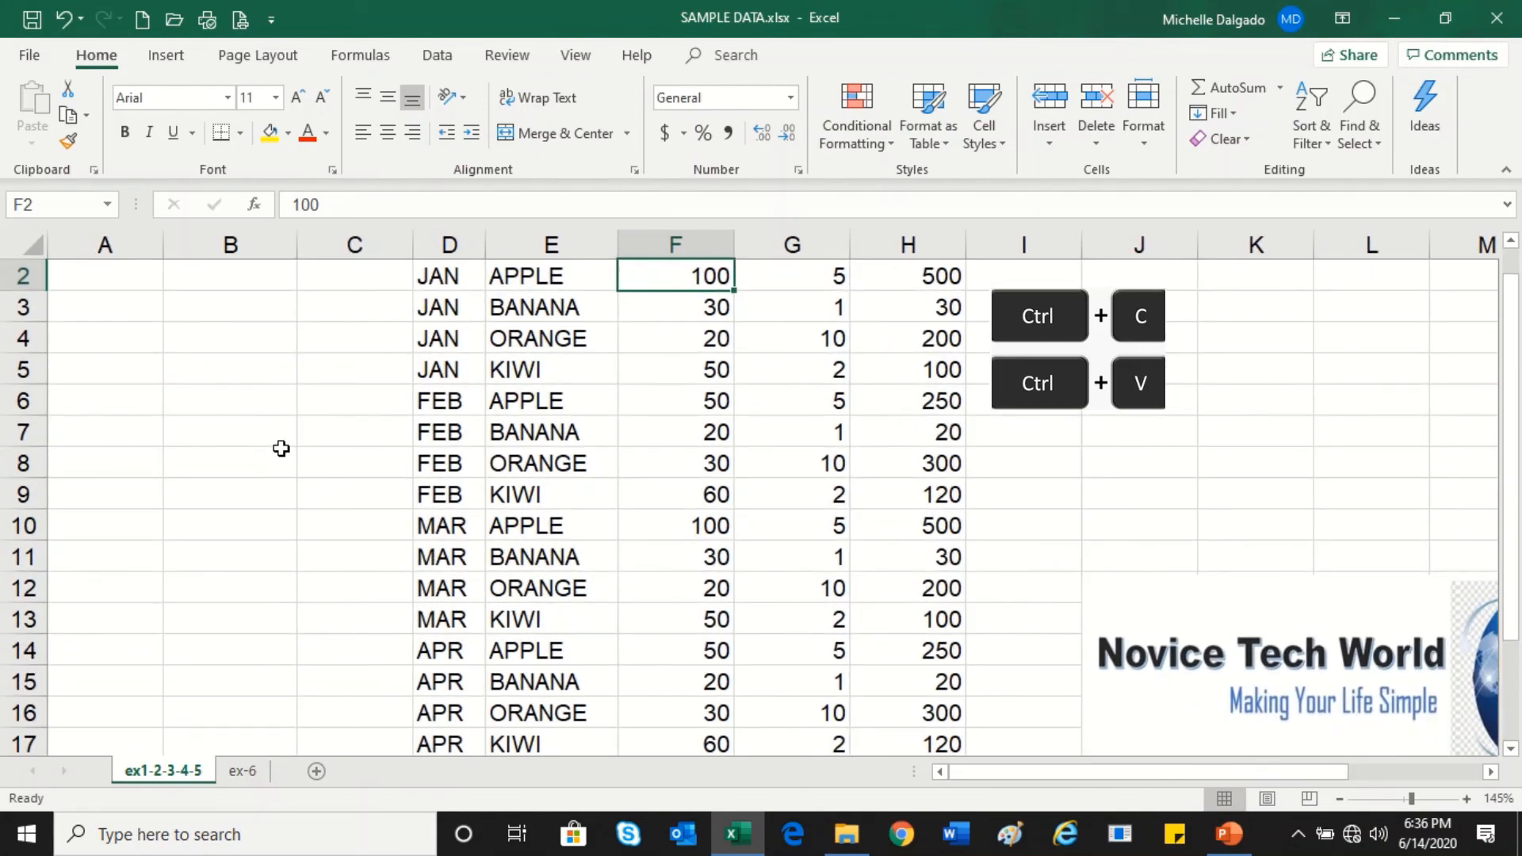
pyautogui.scroll(-2, 281, 448)
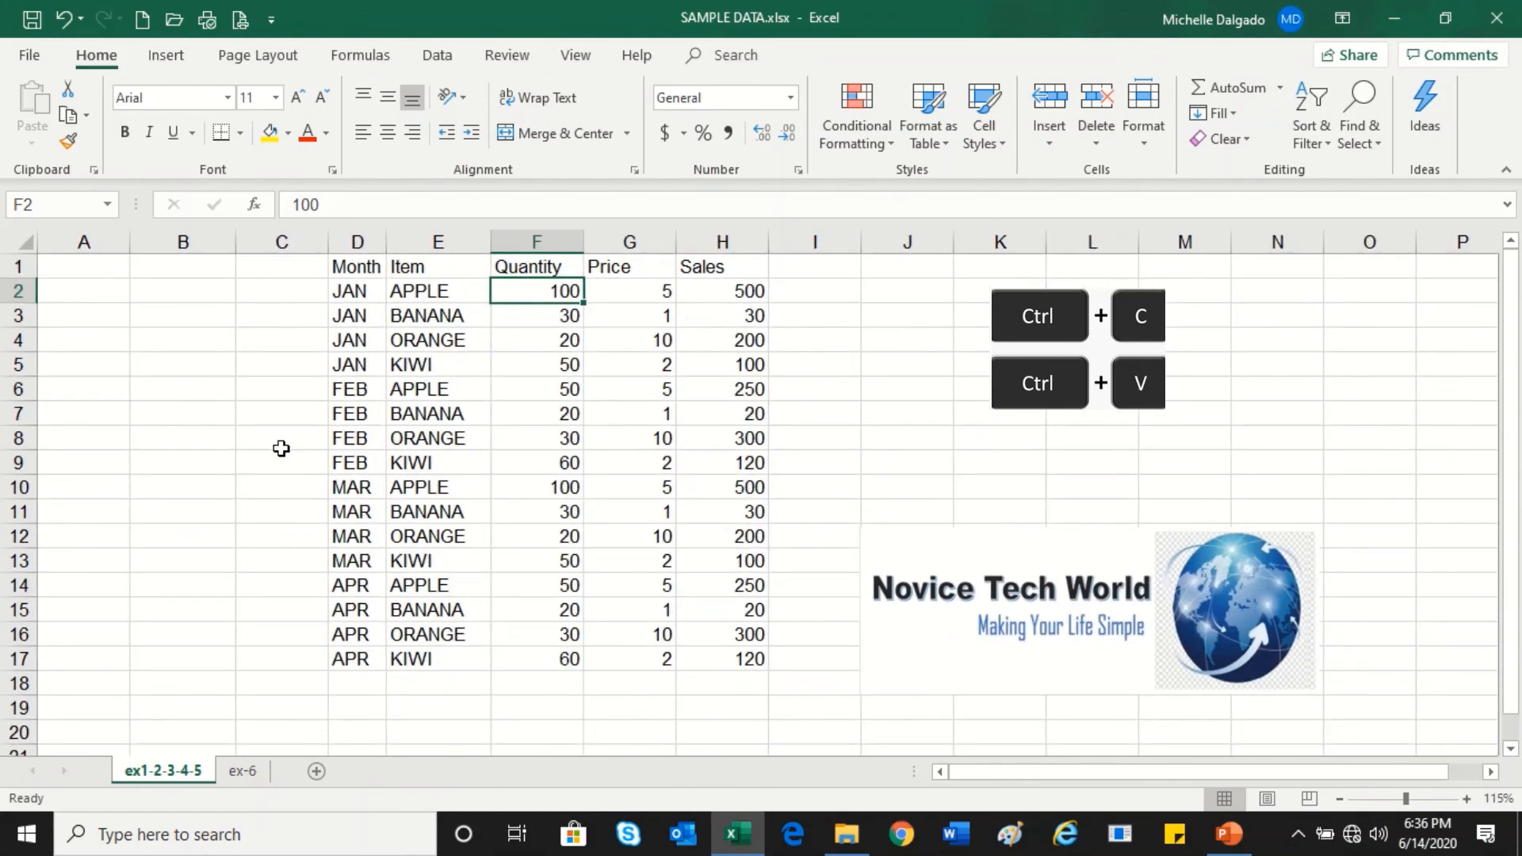
pyautogui.scroll(1, 281, 449)
pyautogui.scroll(-1, 282, 448)
pyautogui.scroll(4, 281, 449)
pyautogui.scroll(-3, 281, 448)
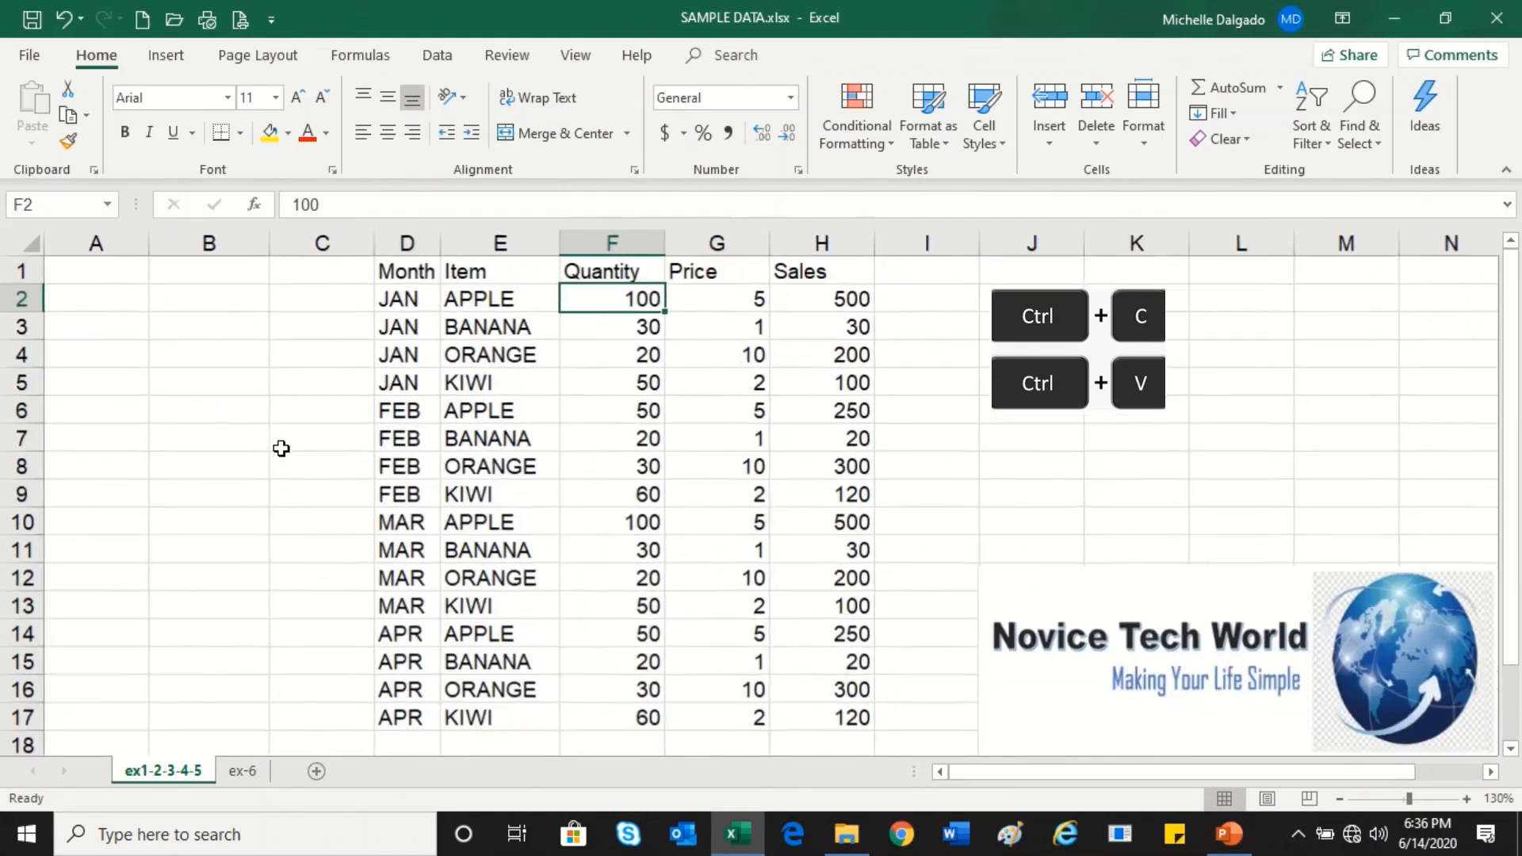
pyautogui.scroll(-1, 281, 449)
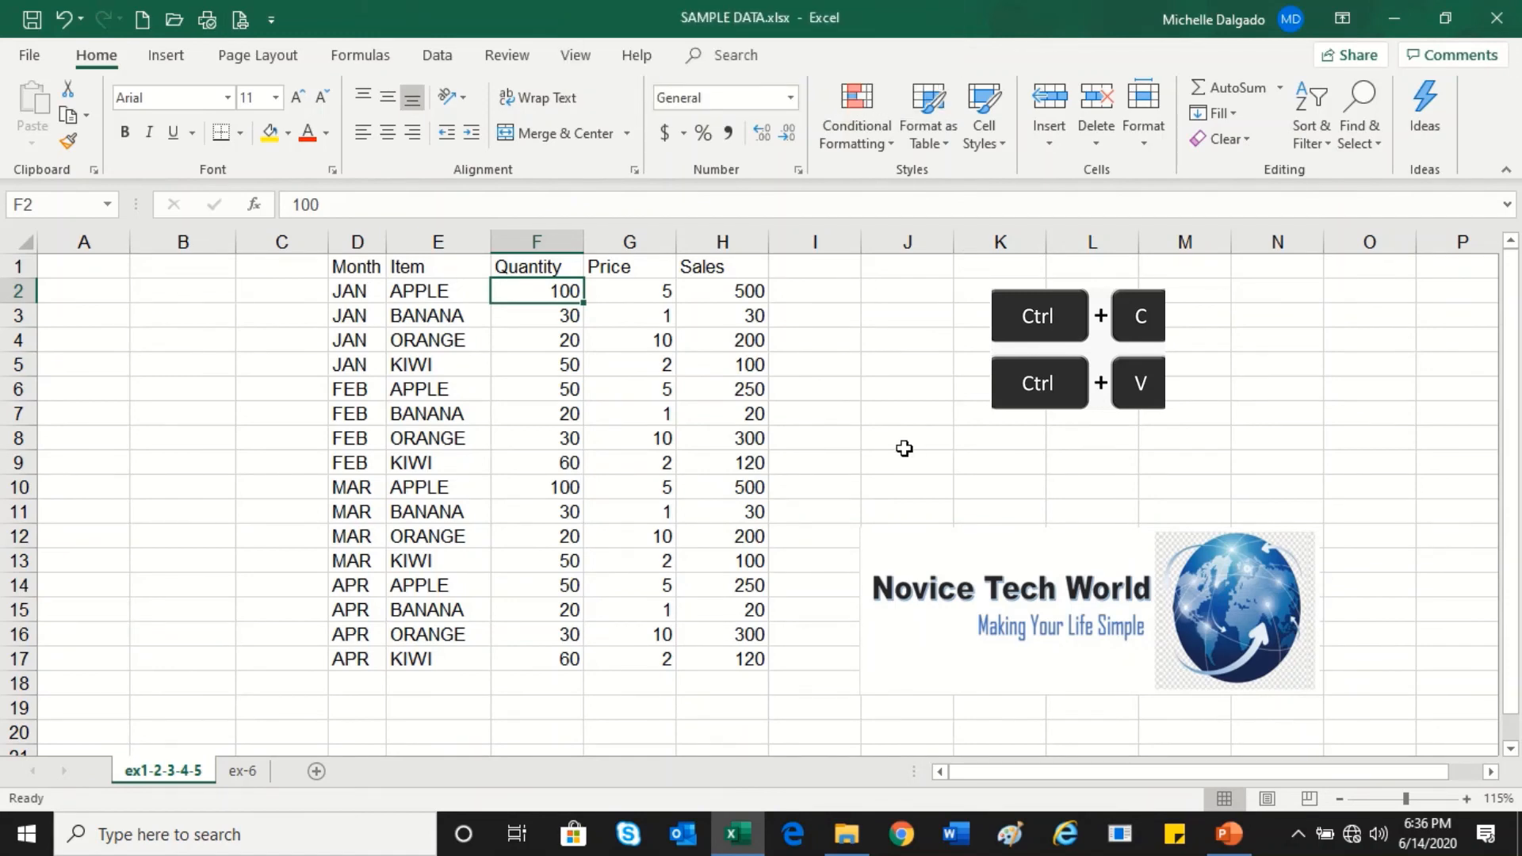
# Select the whole of row 3 and discard the entry started in A3
pyautogui.click(16, 315)
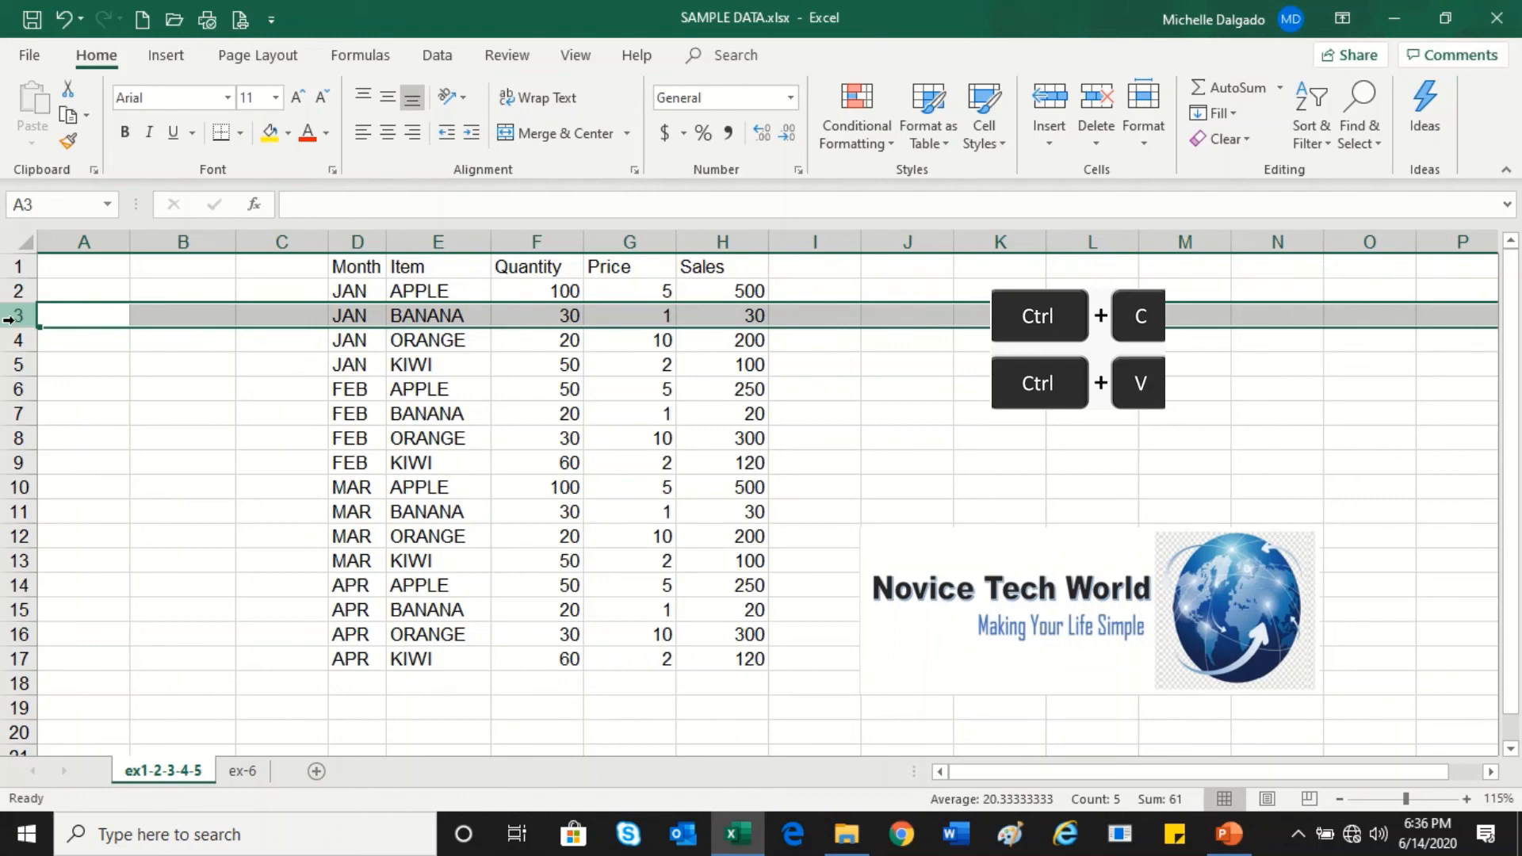
pyautogui.write('=')
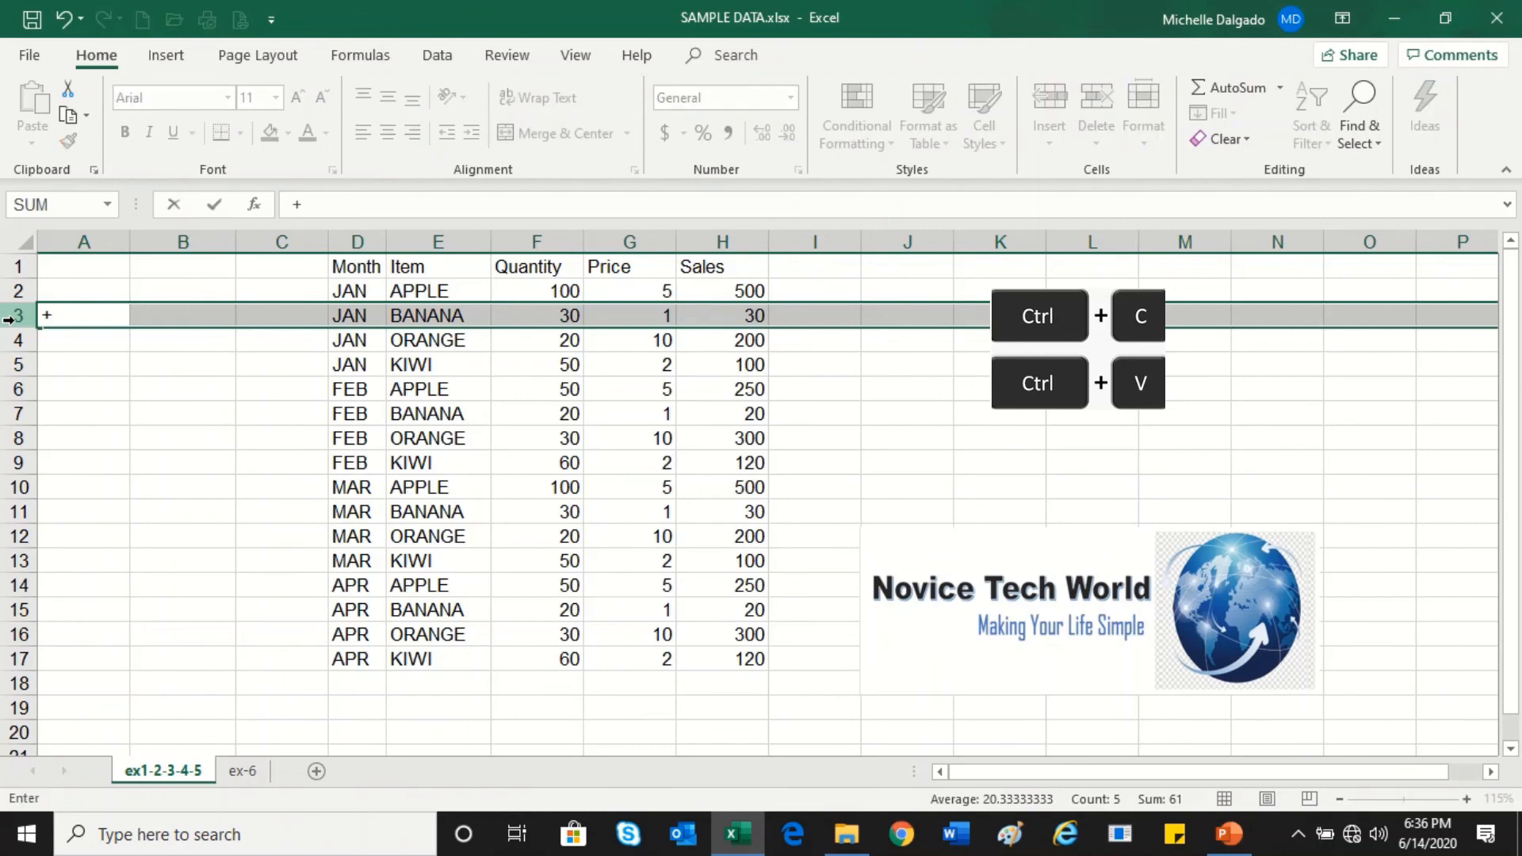
pyautogui.press('BackSpace')
pyautogui.write('+')
pyautogui.press('BackSpace')
pyautogui.press('Escape')
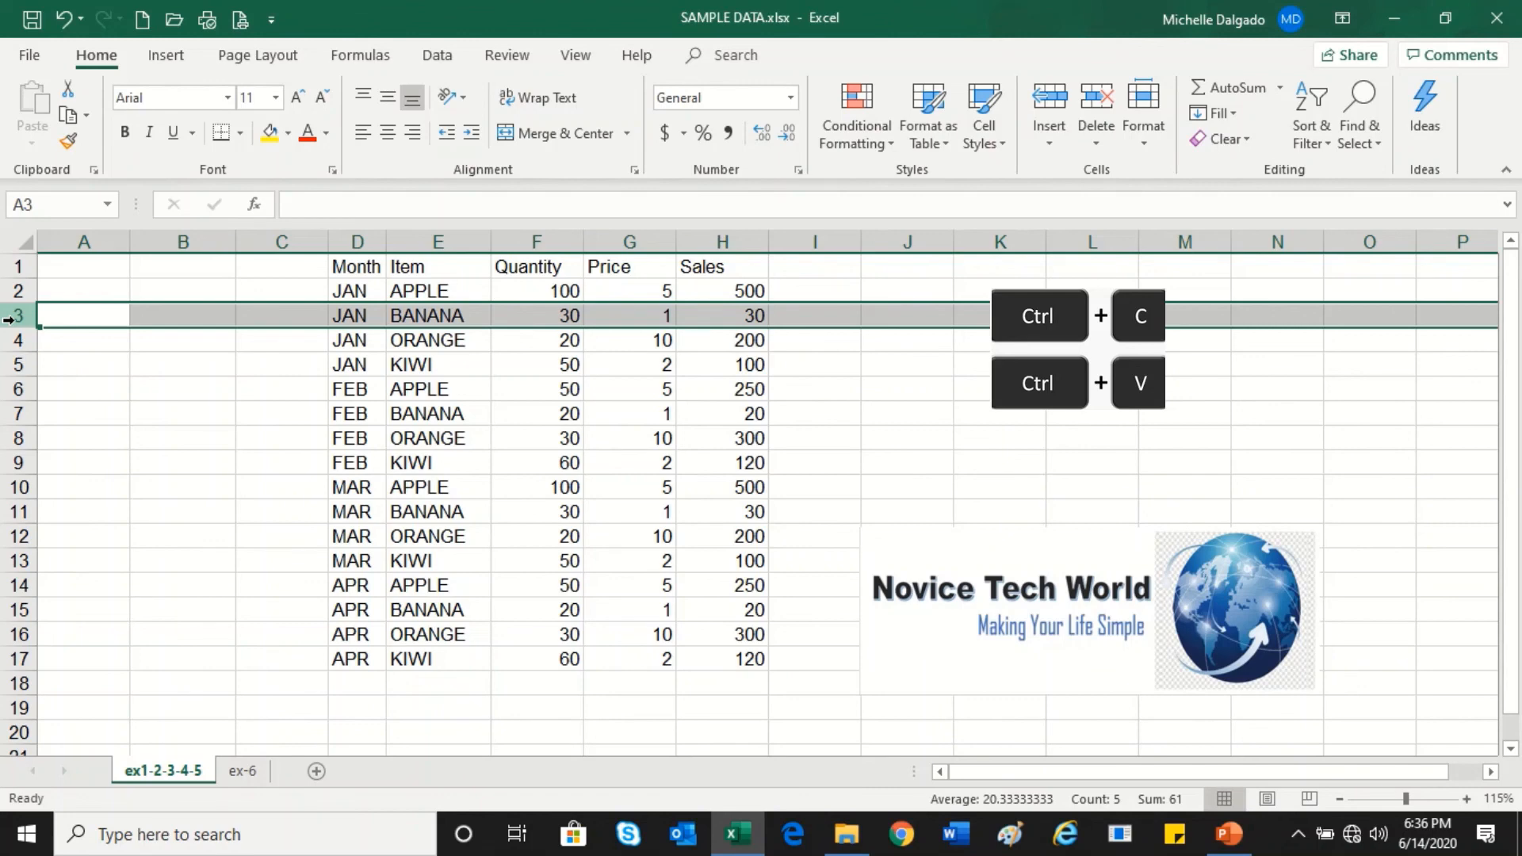
# Jump to the last cell of the selected row, XFD3, and return to the sales data at D2
pyautogui.hotkey('shift', 'Tab')
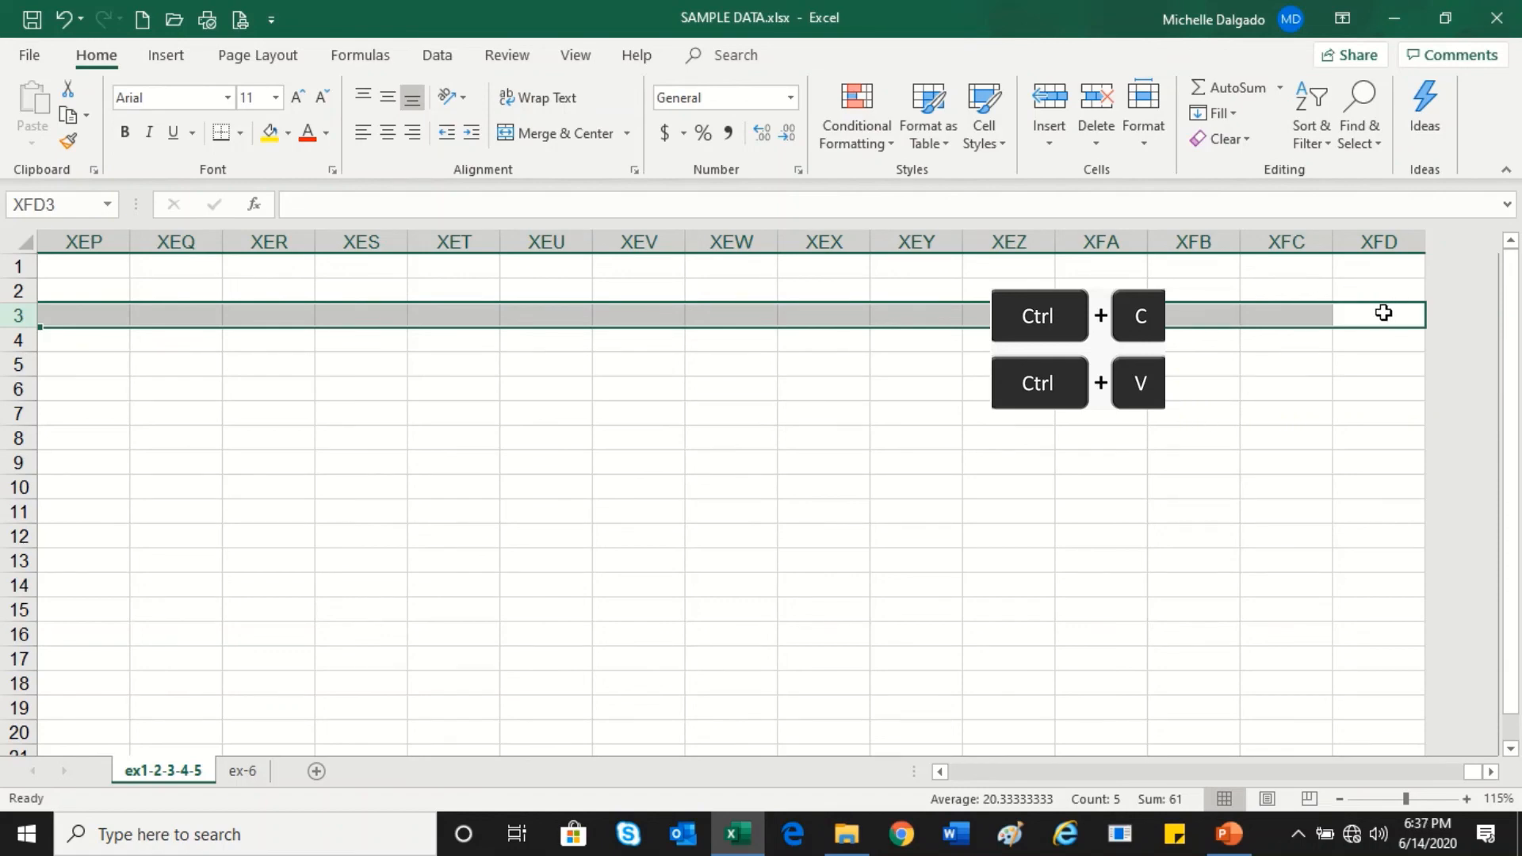
pyautogui.moveTo(1478, 776); pyautogui.dragTo(883, 778)
pyautogui.click(363, 292)
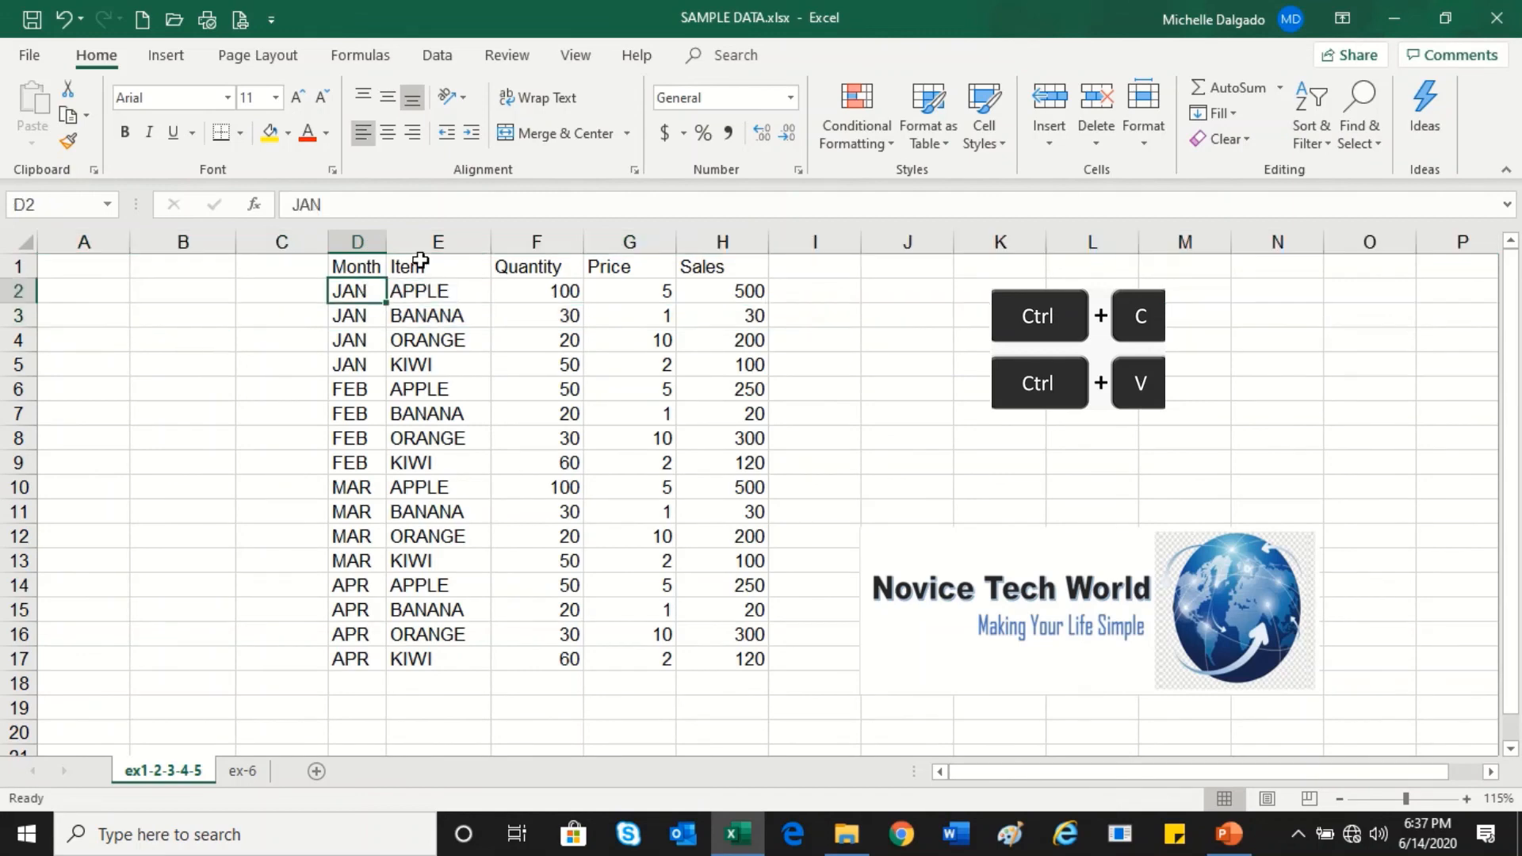
# Select the Item column from E1 down to E17, and replace that selection with the whole table D1:H17
pyautogui.click(415, 263)
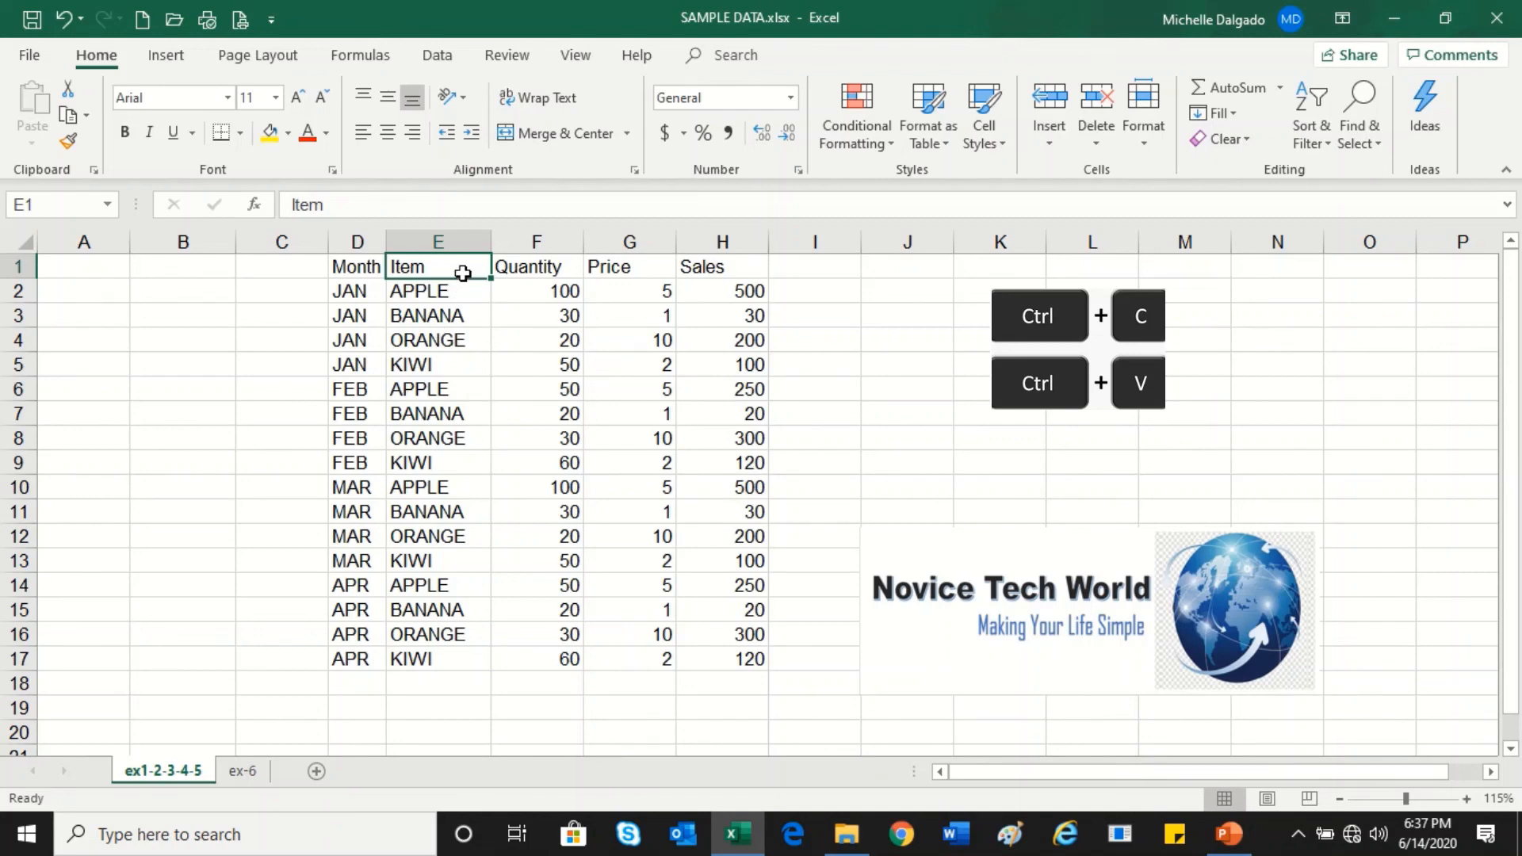
pyautogui.press('End')
pyautogui.hotkey('shift', 'Down')
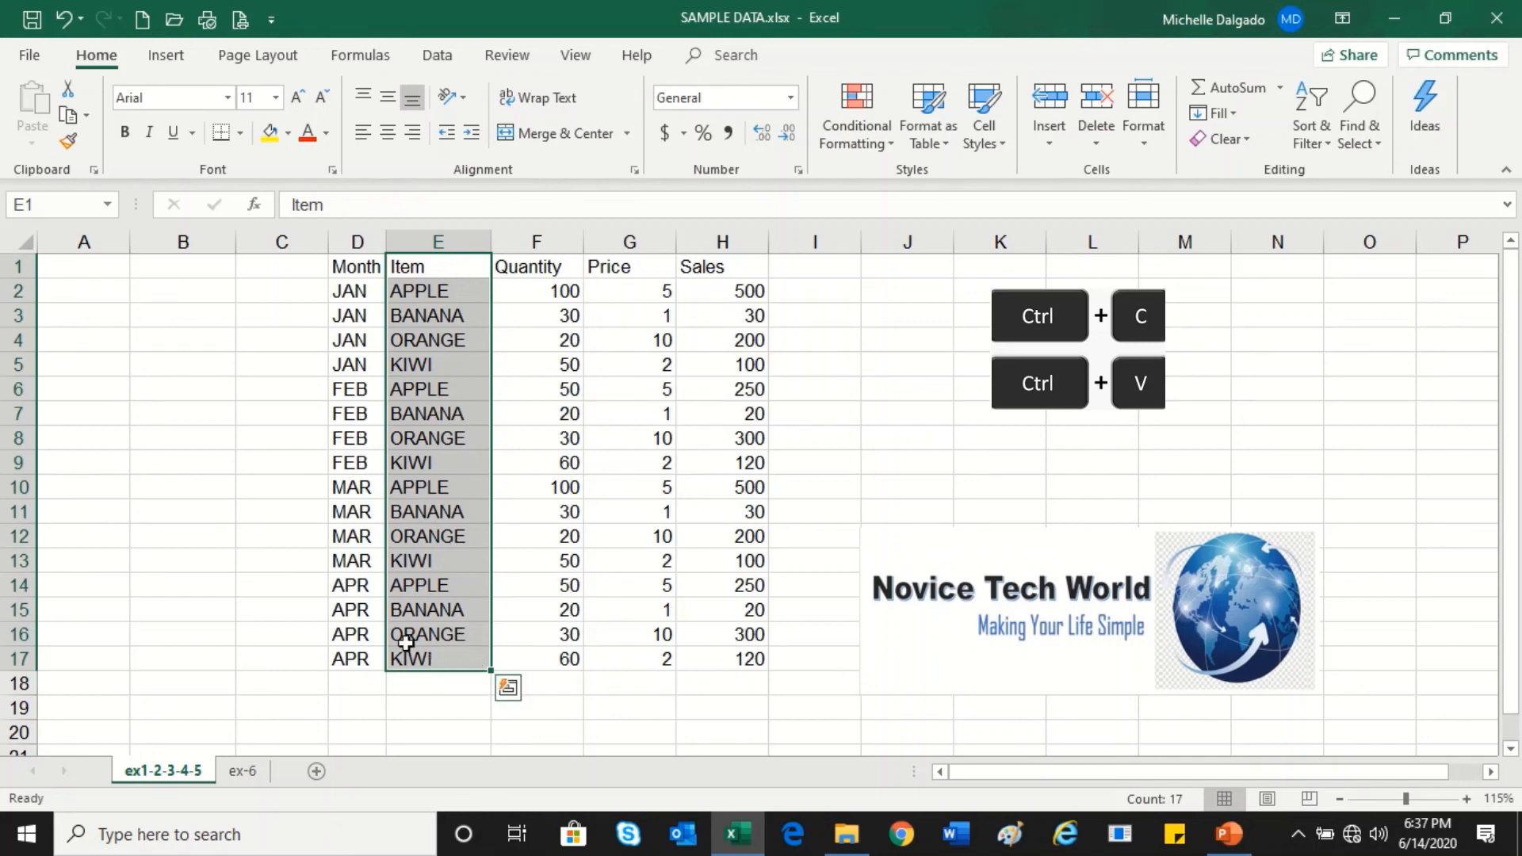
pyautogui.click(341, 264)
pyautogui.moveTo(341, 265); pyautogui.dragTo(735, 654)
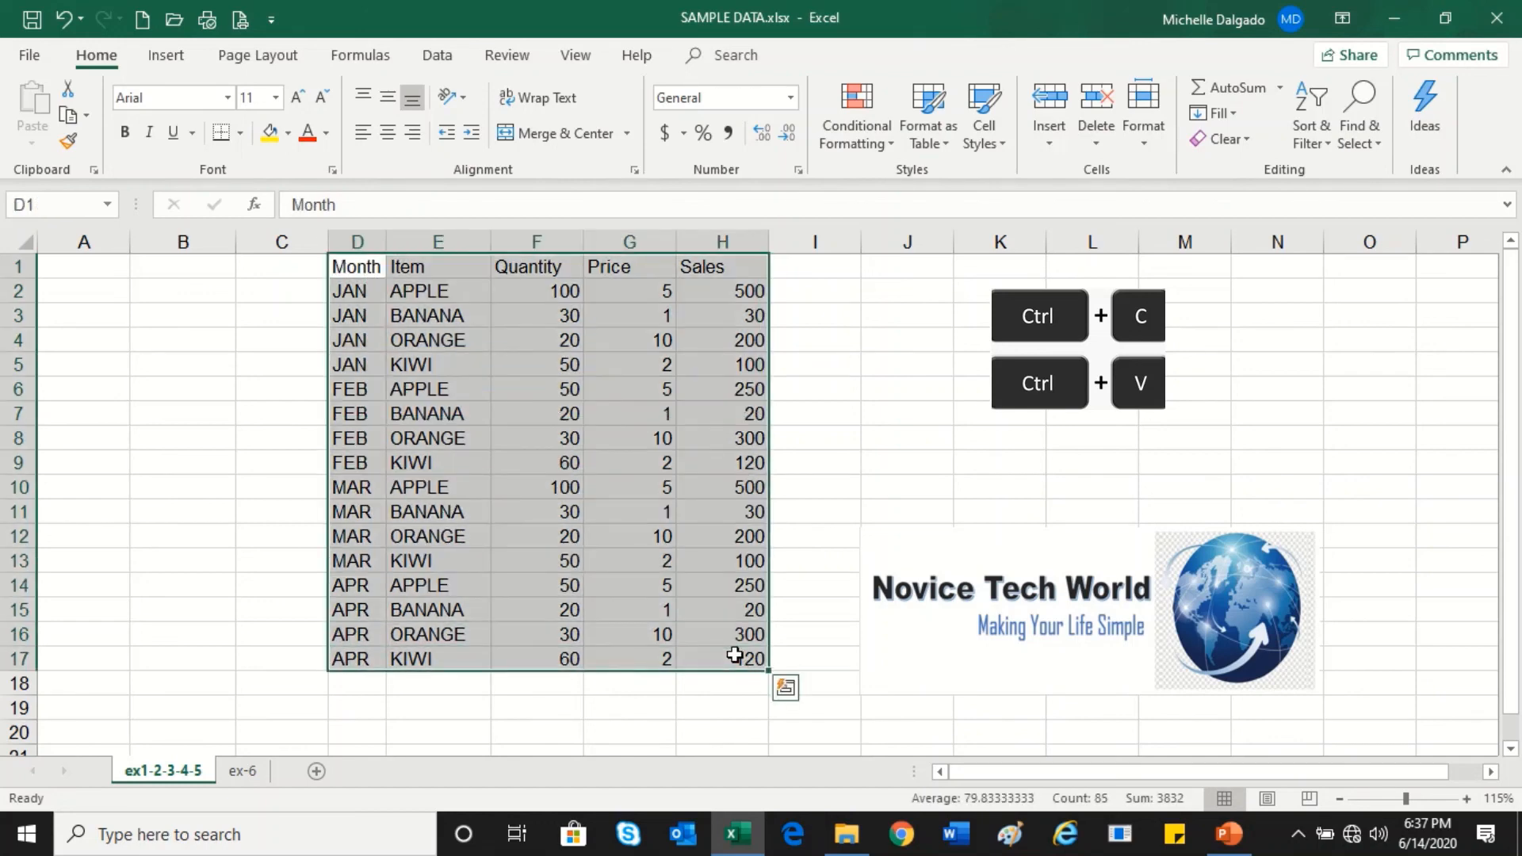